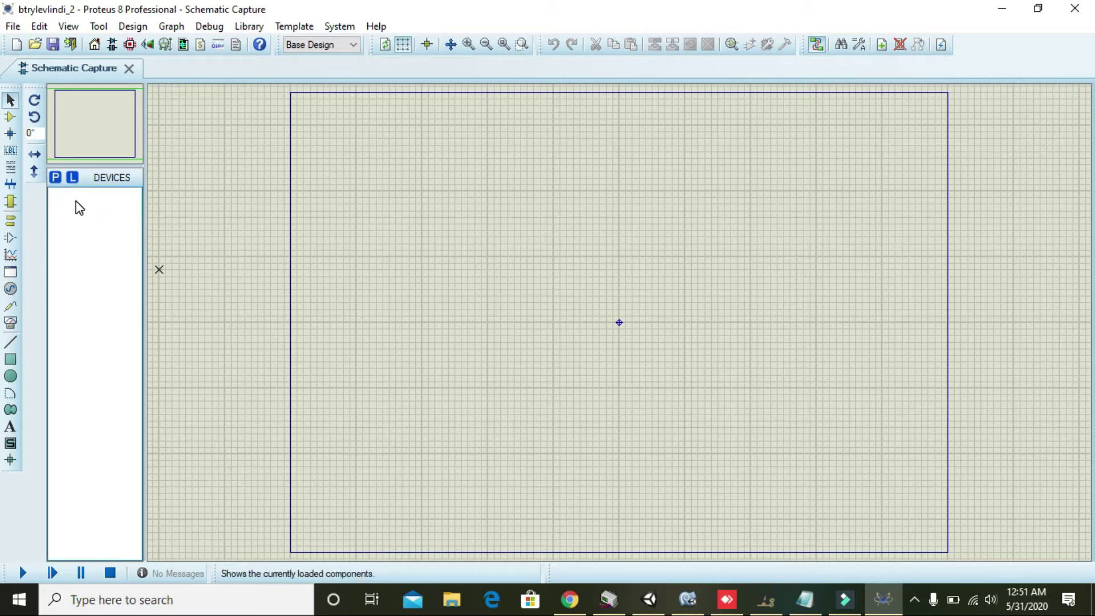
Step: Switch to Component Mode to bring up the Pick Devices dialog
click(10, 117)
Step: Search the parts library for 'lm391' and pick the LM3914 display driver
click(55, 178)
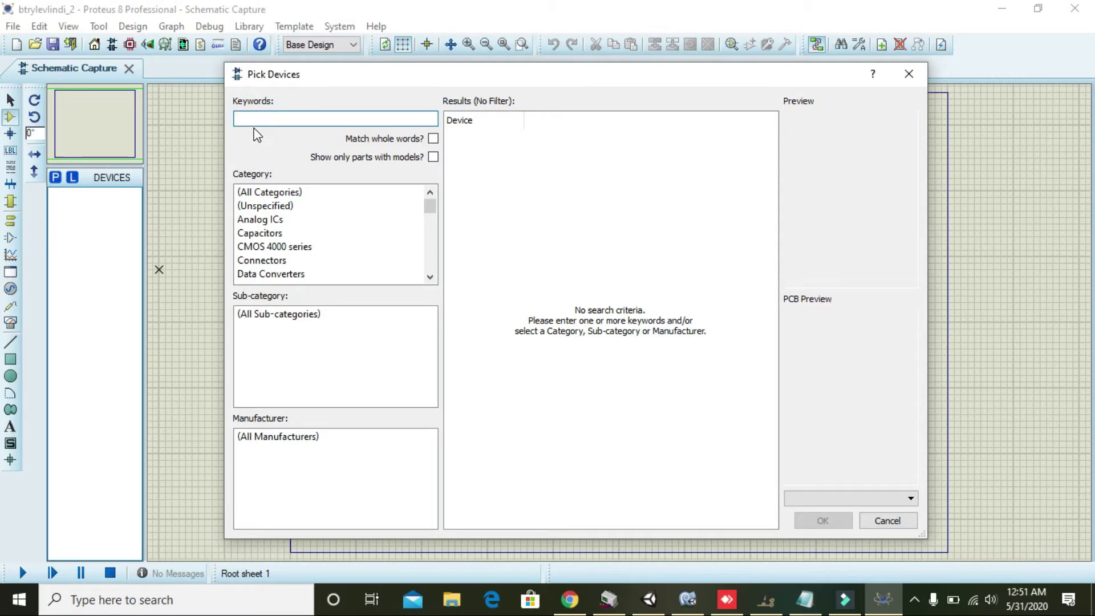
text(lm3914)
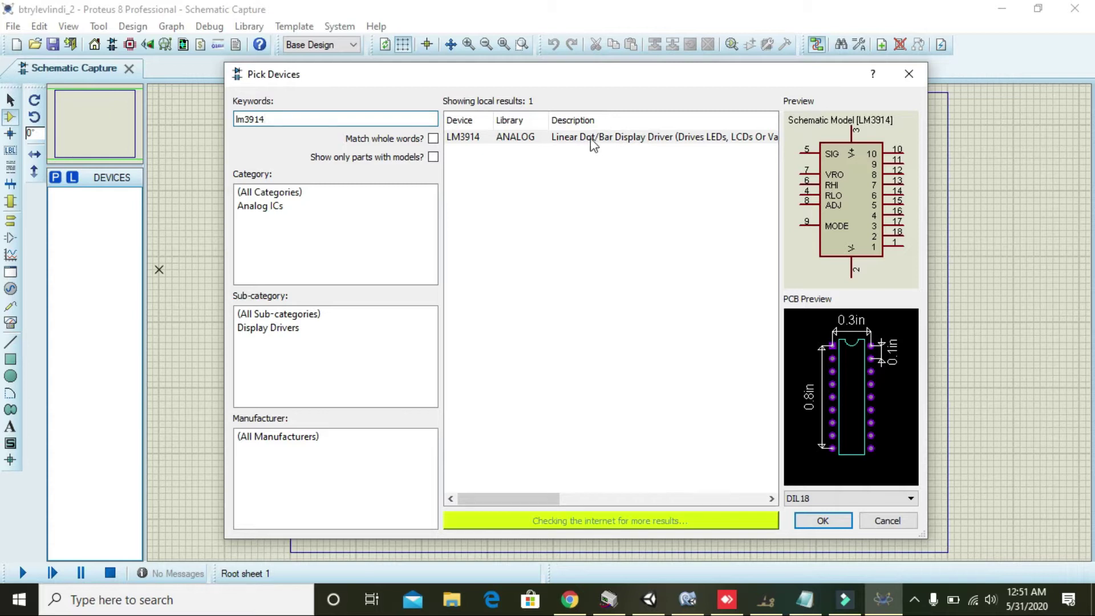
click(624, 142)
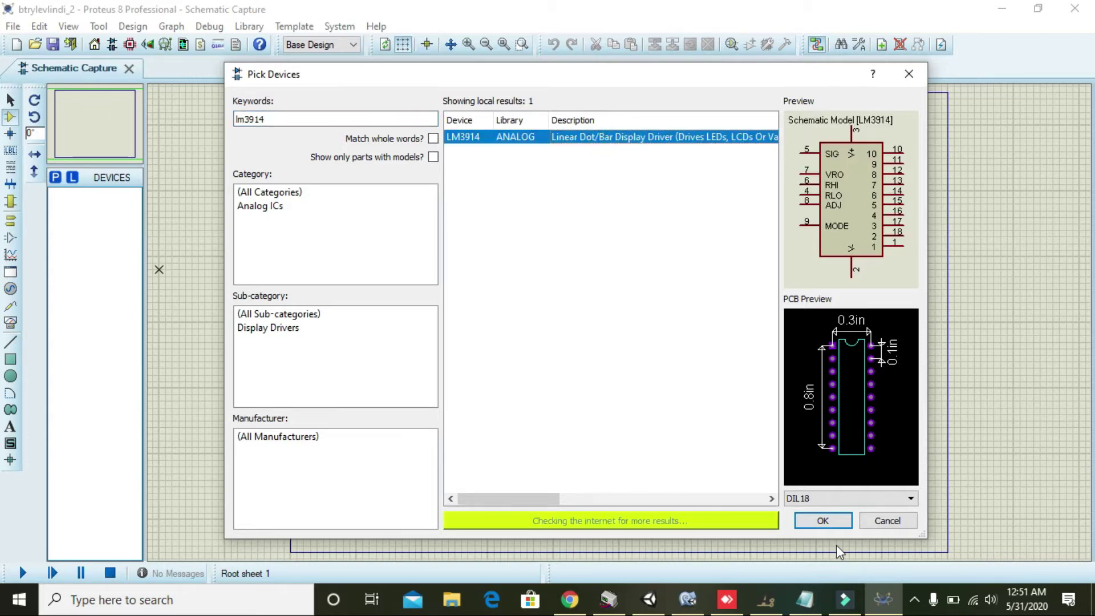
click(822, 521)
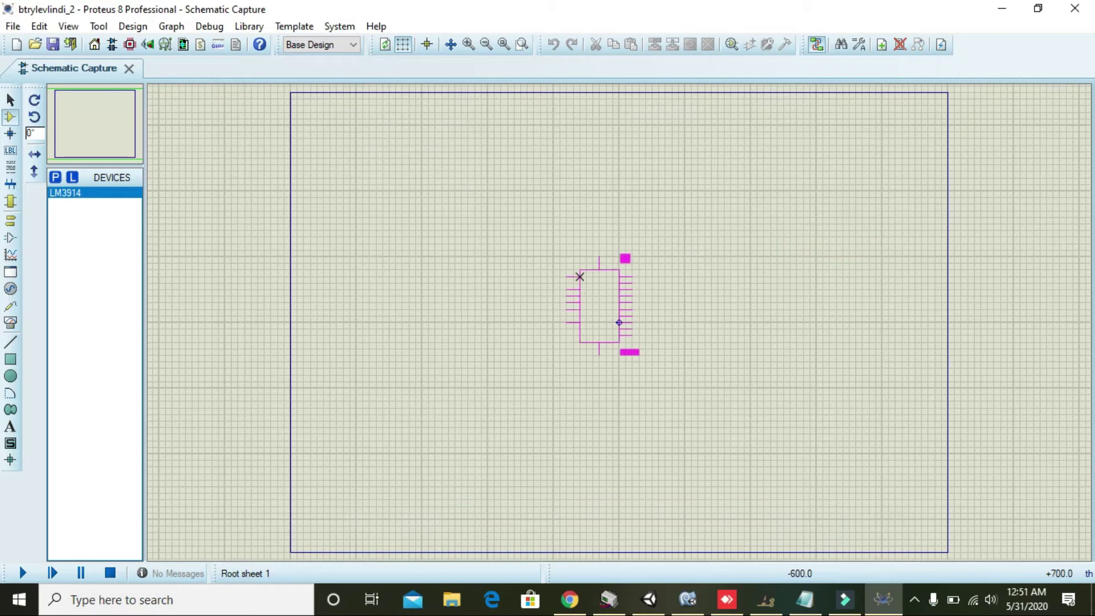
Step: Place the LM3914 on the sheet as U1 and zoom in around it
click(566, 256)
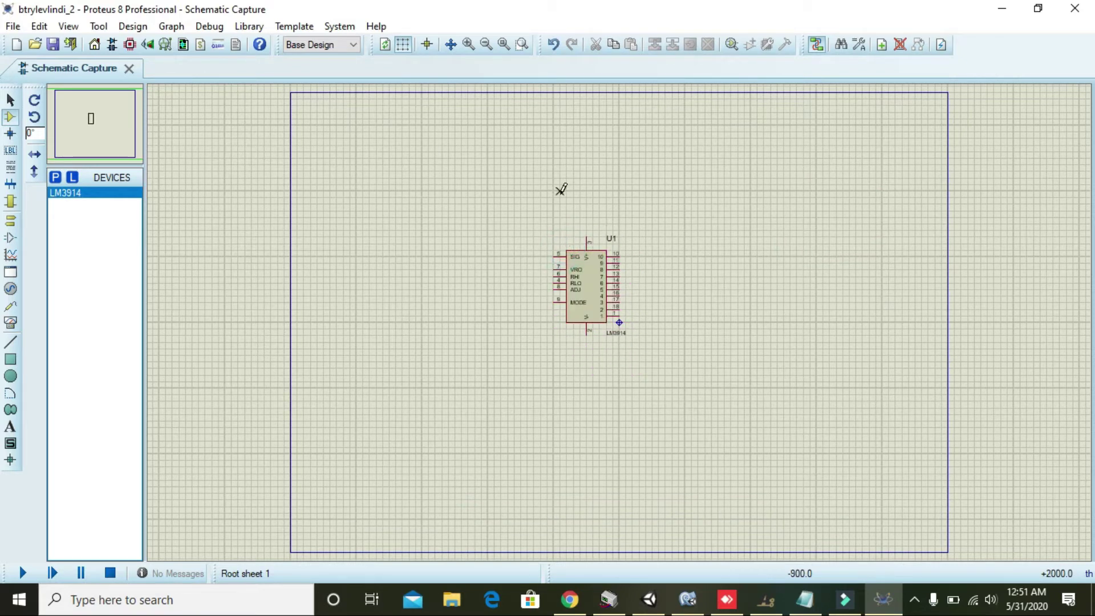
click(469, 44)
drag(667, 148, 622, 97)
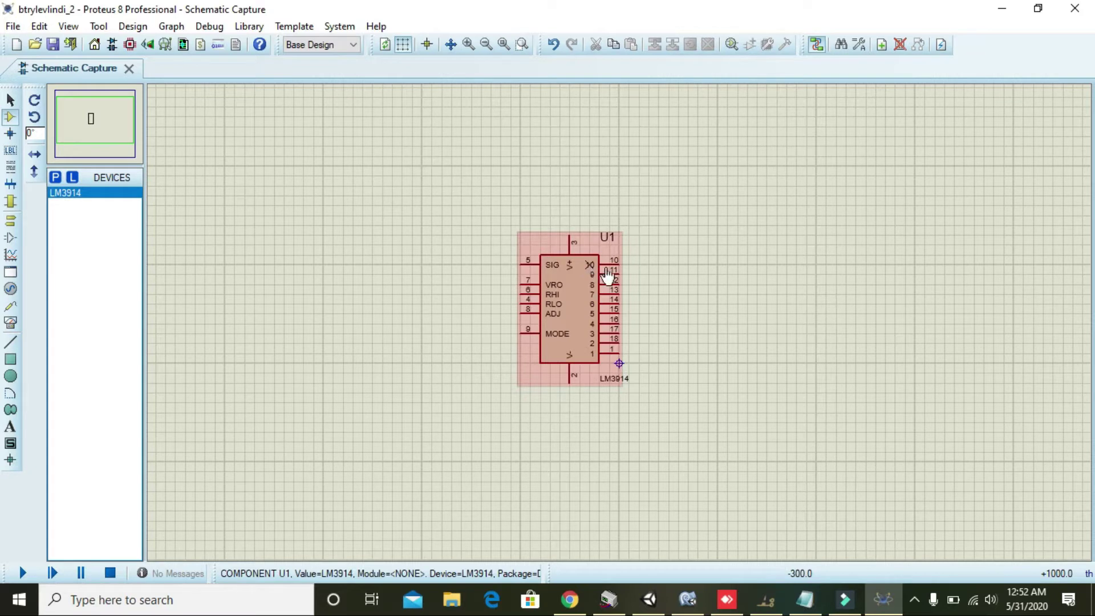
Step: Choose the green animated LED (LED-GREEN) from the parts library after previewing yellow and red
click(55, 177)
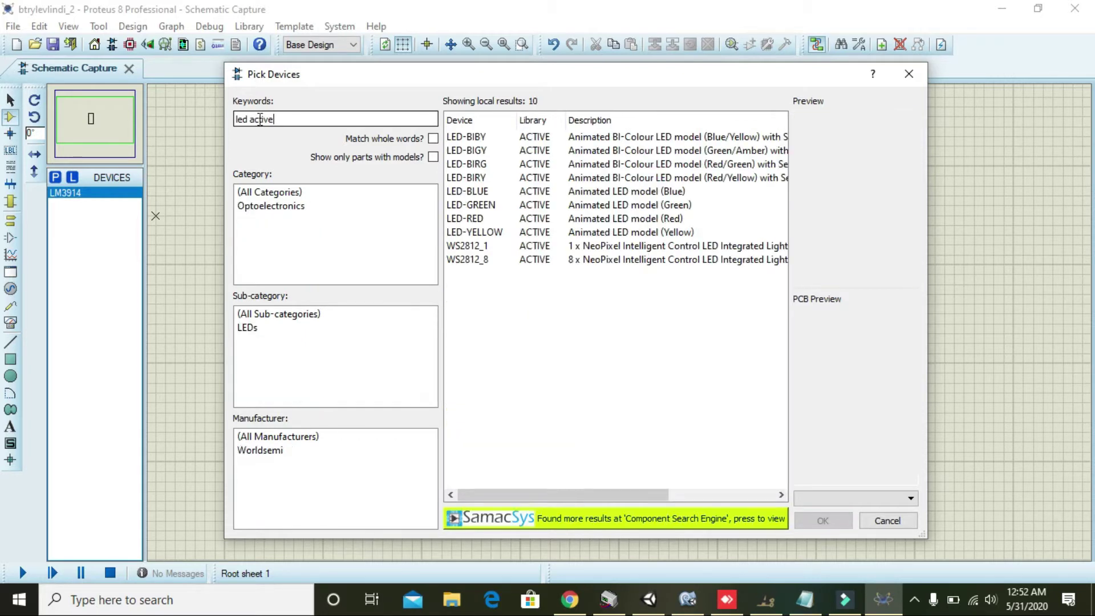
click(540, 232)
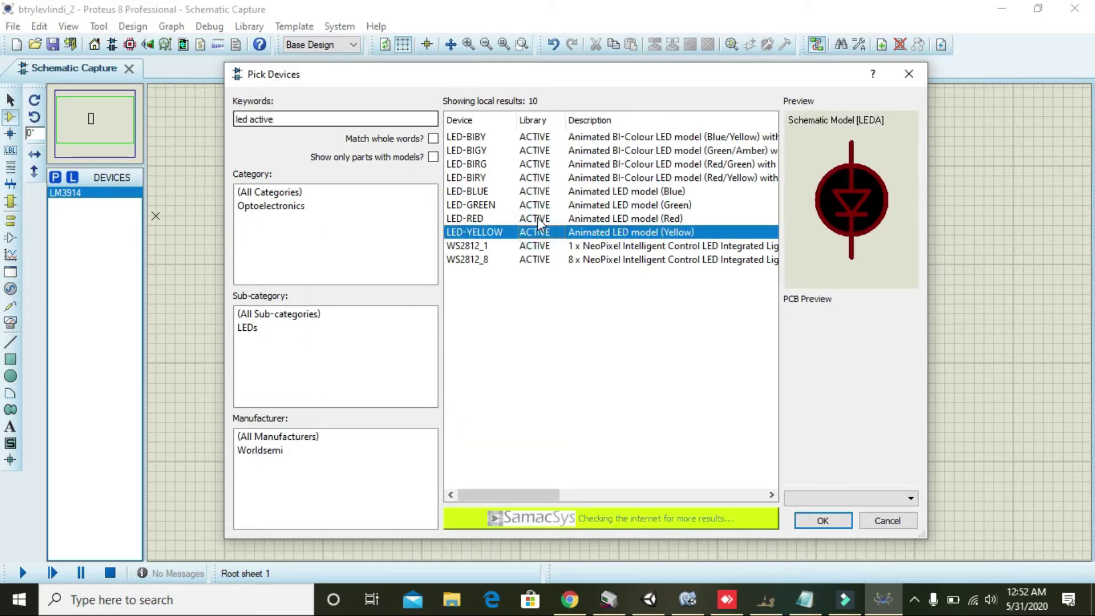
click(537, 217)
click(538, 208)
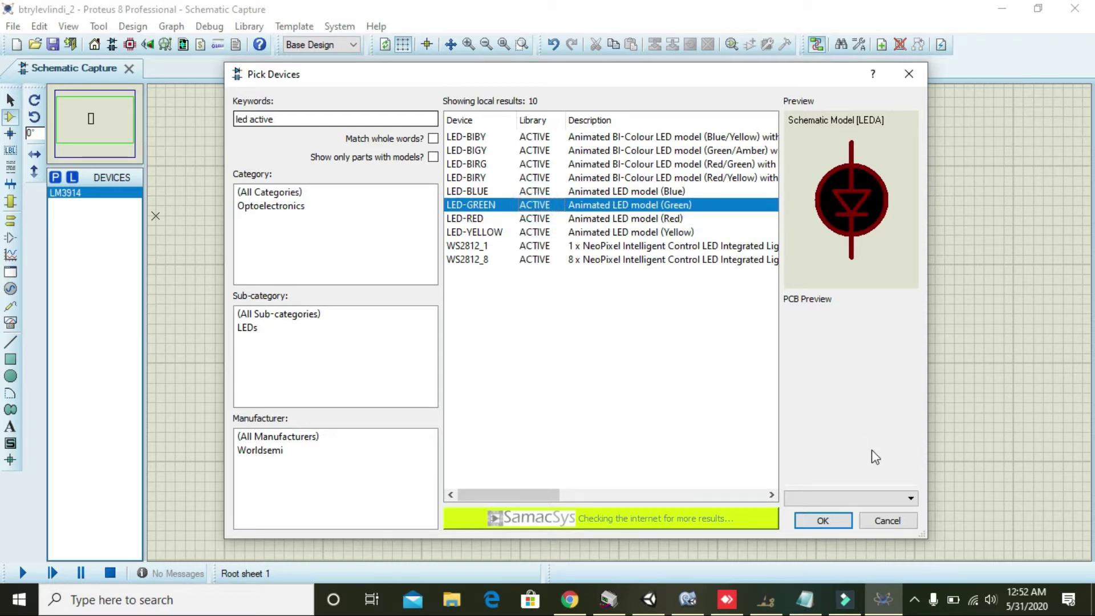
click(831, 524)
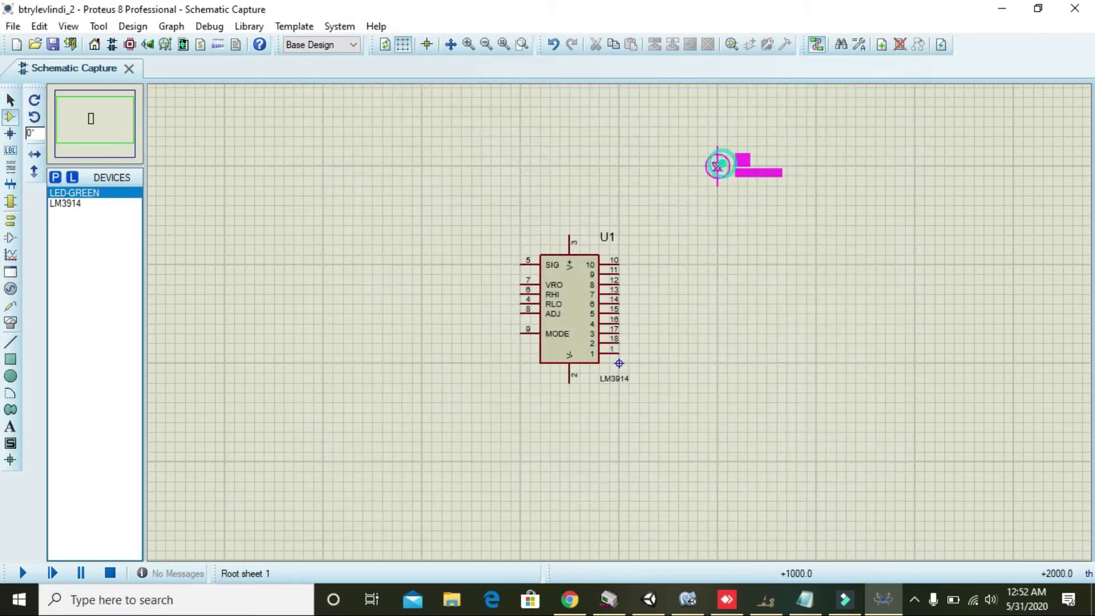
Step: Place ten green LEDs, D1 to D10, mostly in a vertical column beside U1
click(717, 166)
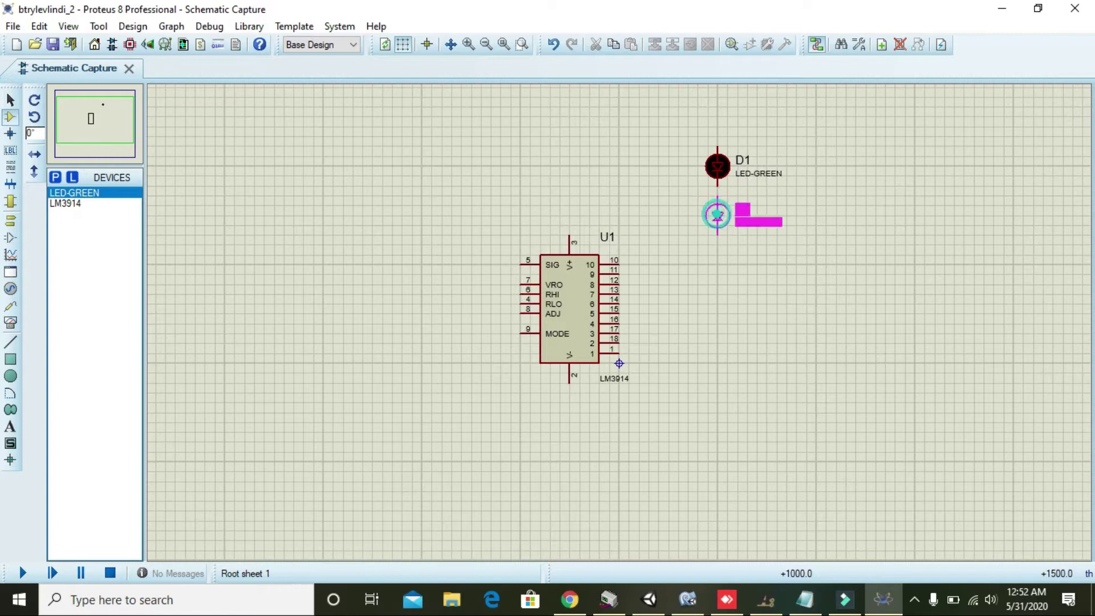
click(718, 216)
click(718, 273)
click(718, 324)
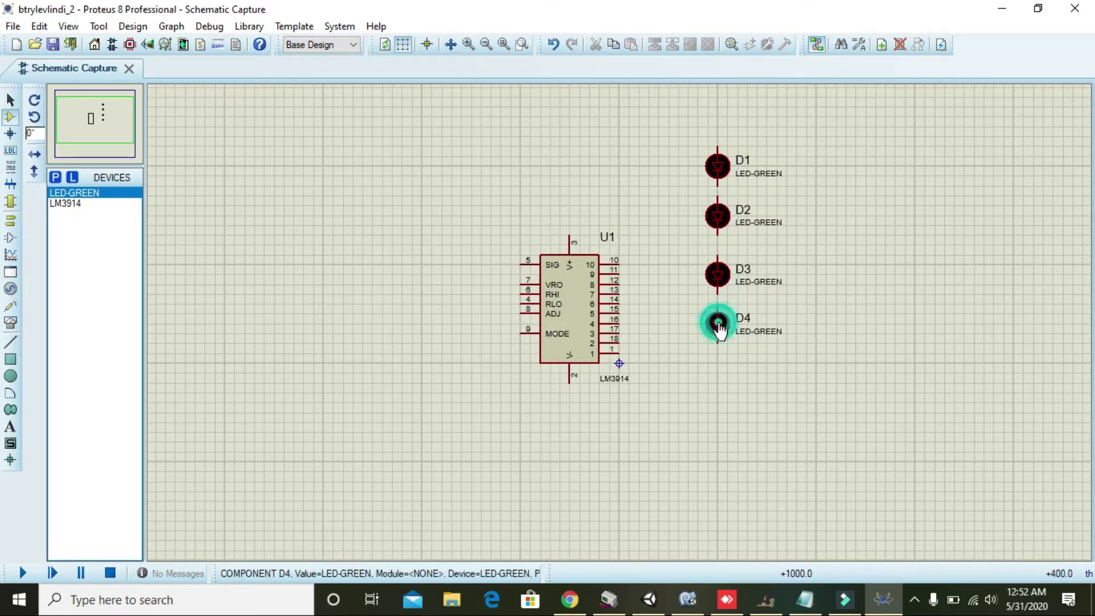
click(717, 373)
click(718, 422)
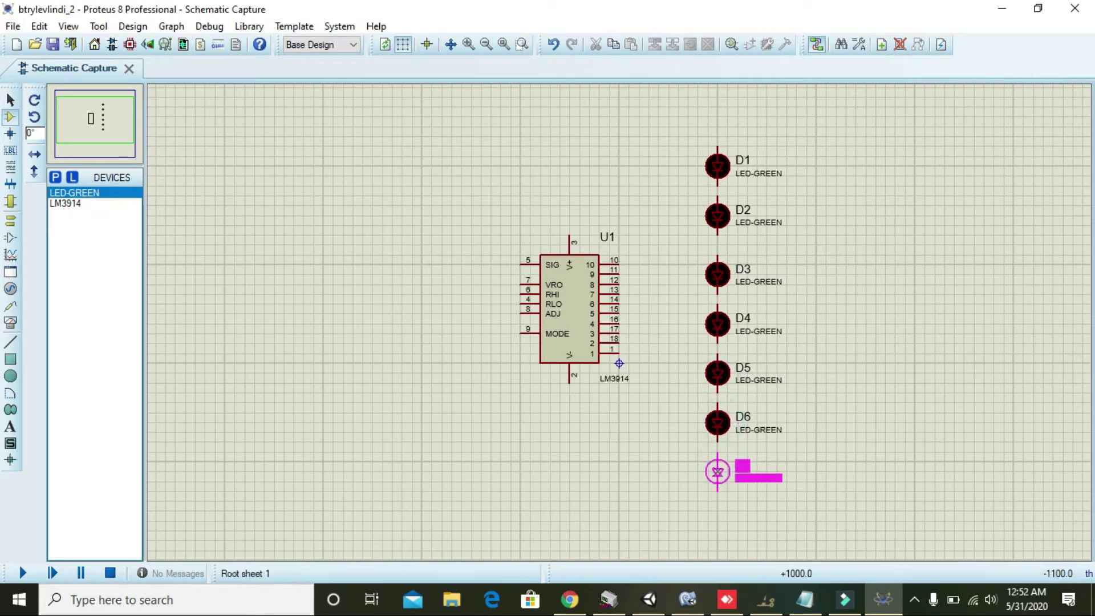
click(717, 471)
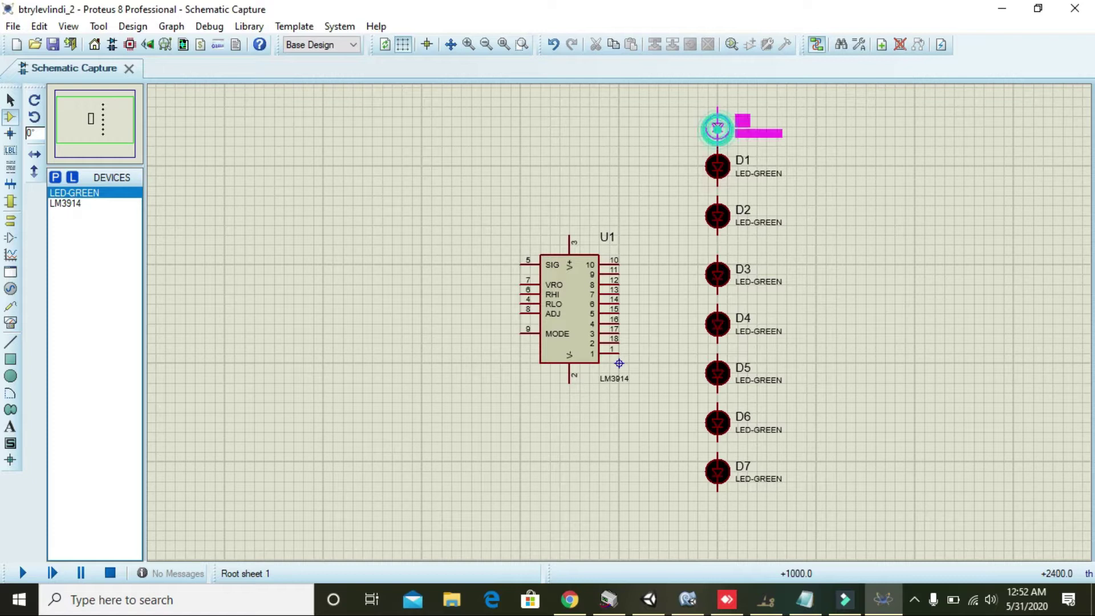
click(718, 117)
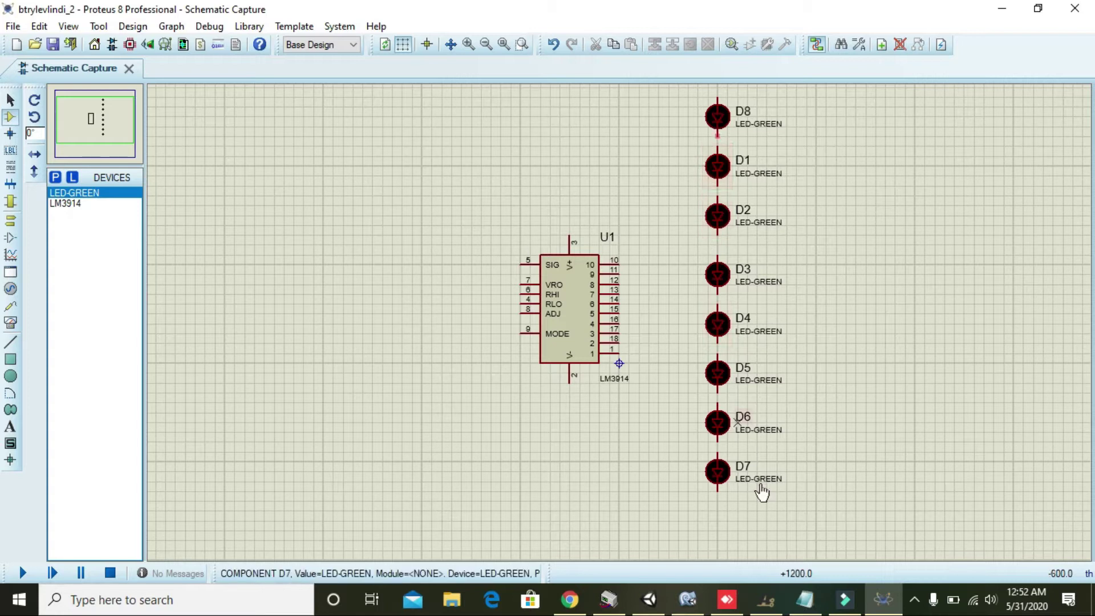
click(718, 518)
click(720, 520)
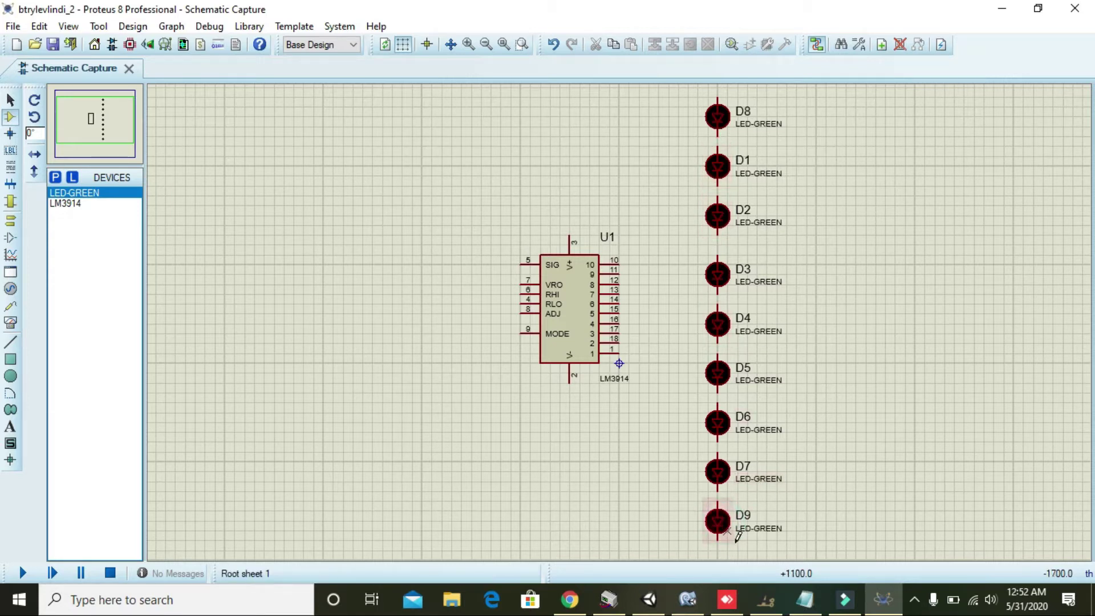
click(817, 531)
click(817, 532)
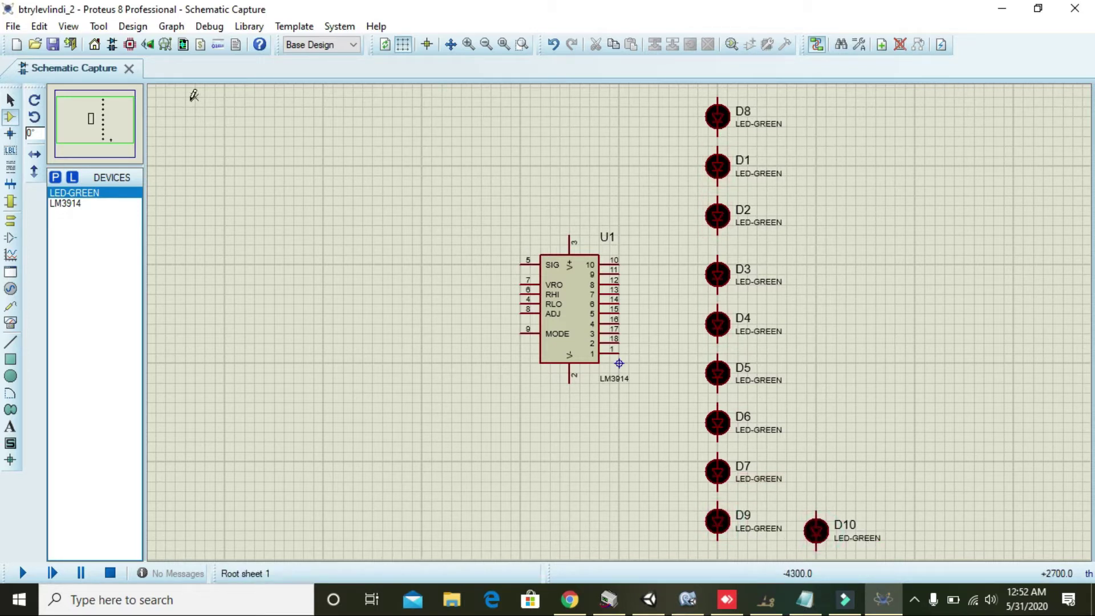
Step: Box-select the LEDs and rotate them anti-clockwise, then 180 degrees, into a horizontal row
click(10, 99)
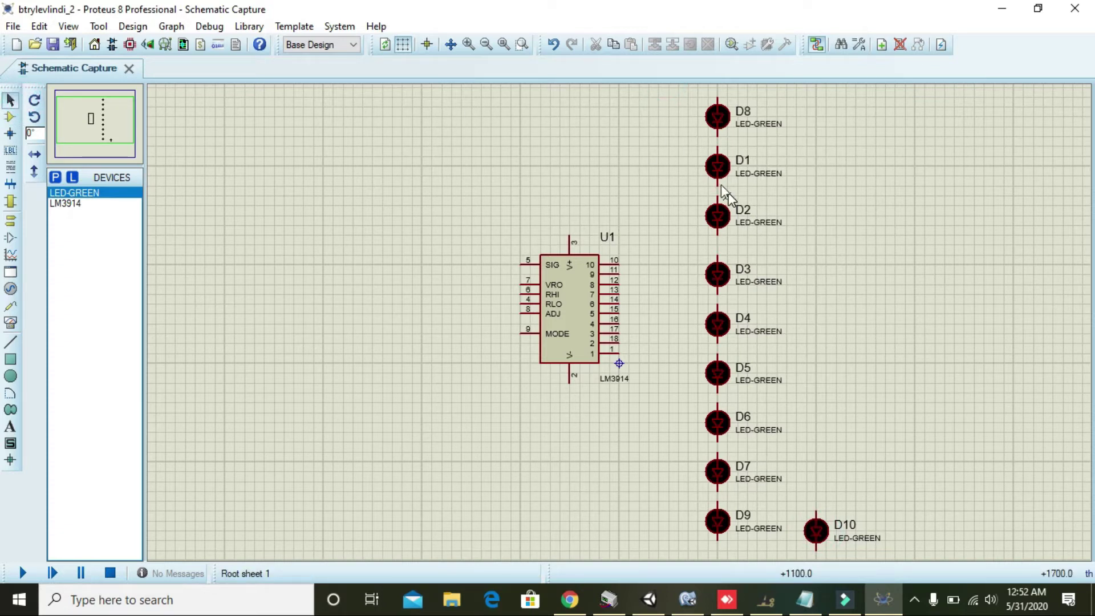
drag(665, 102, 884, 529)
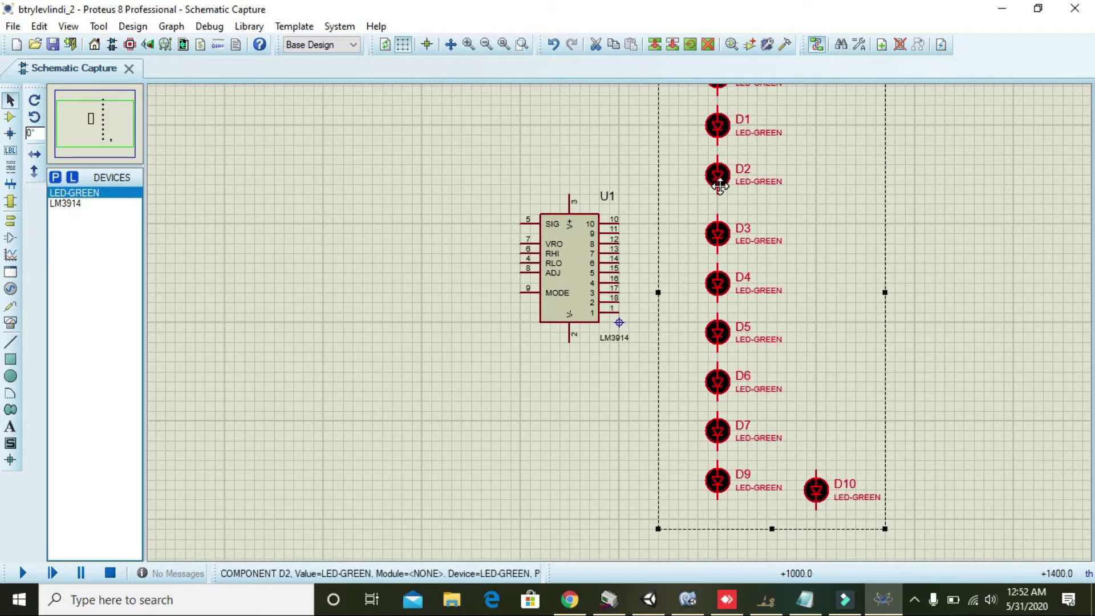
right_click(720, 185)
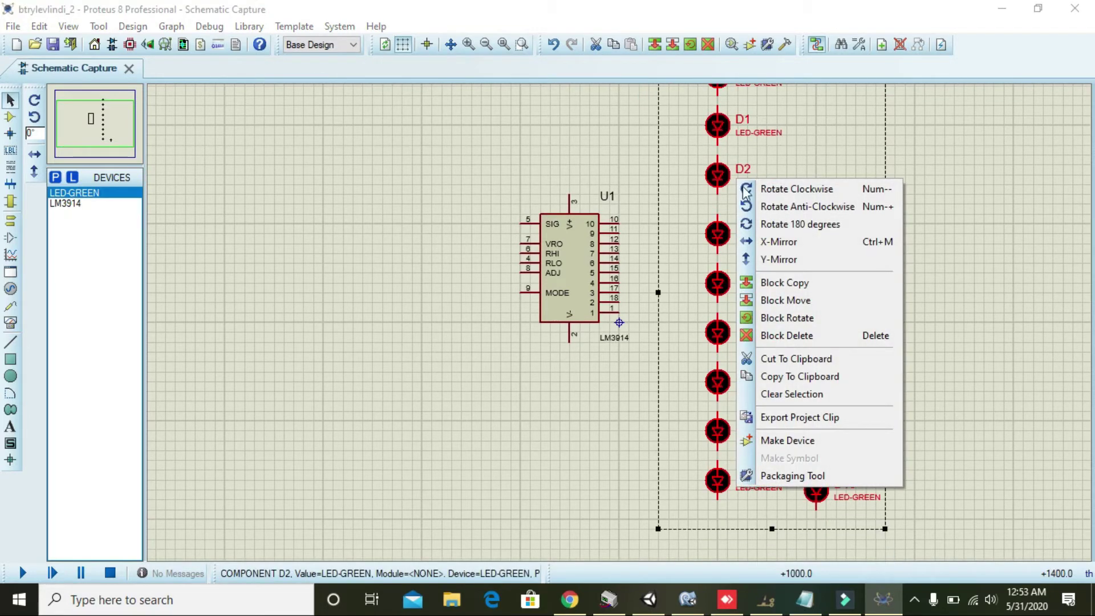
click(802, 208)
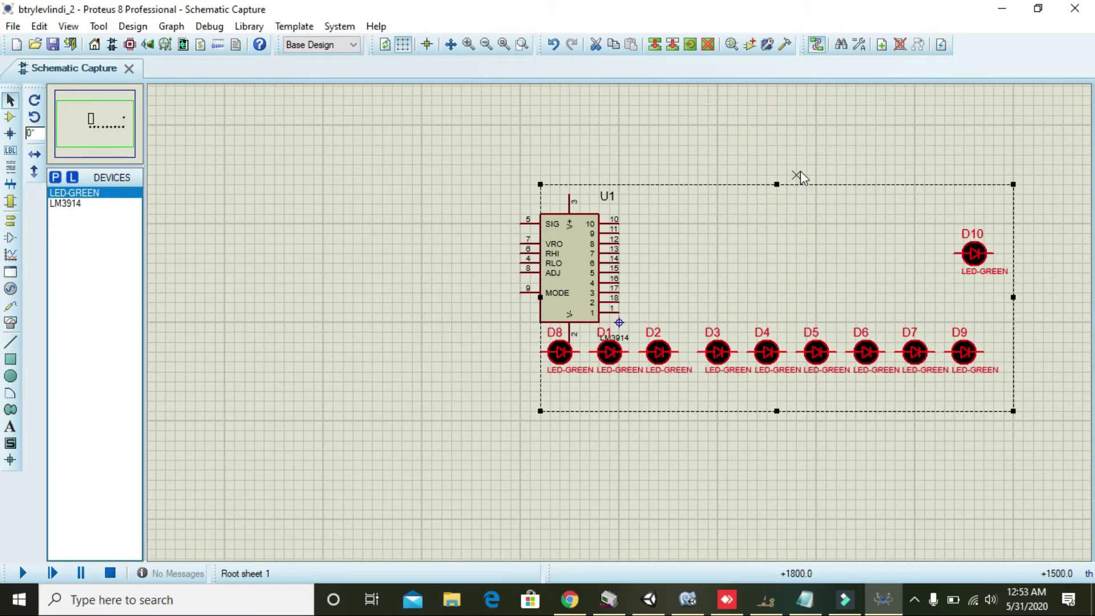
right_click(719, 350)
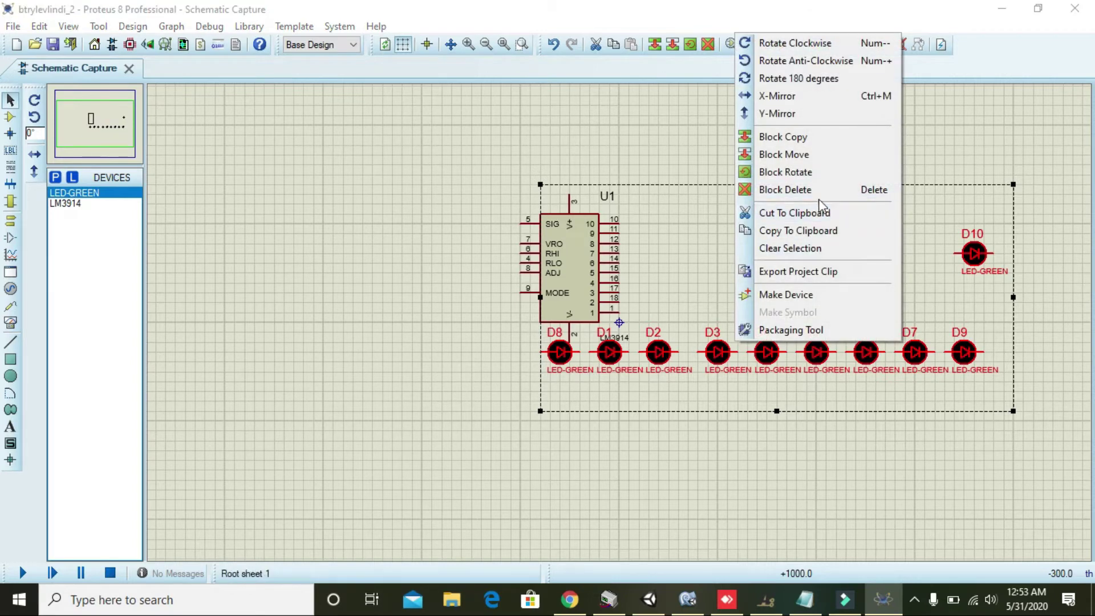
click(779, 79)
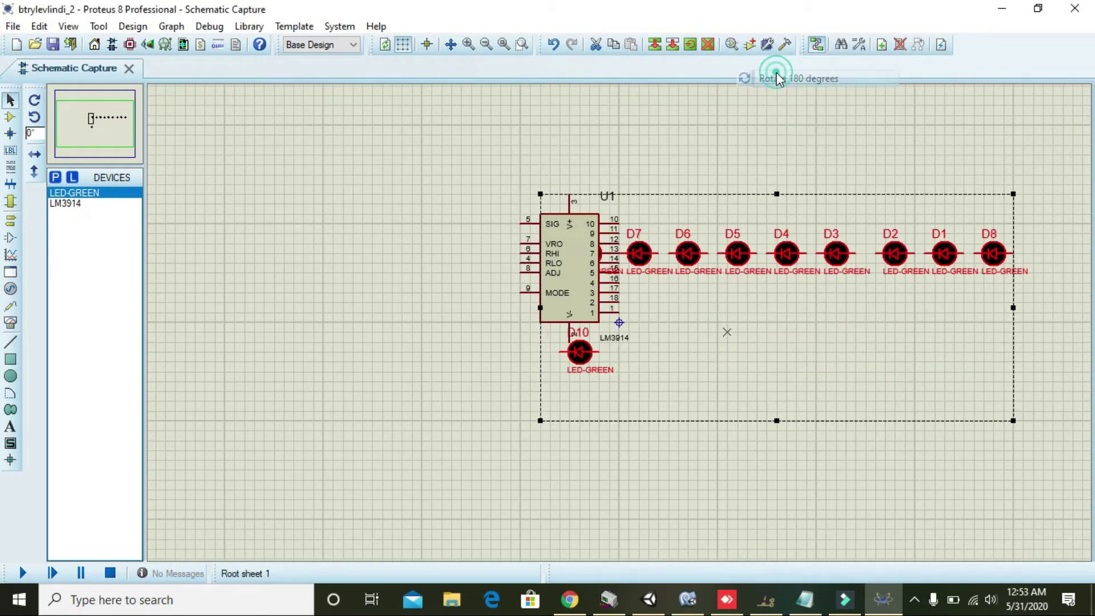
click(719, 154)
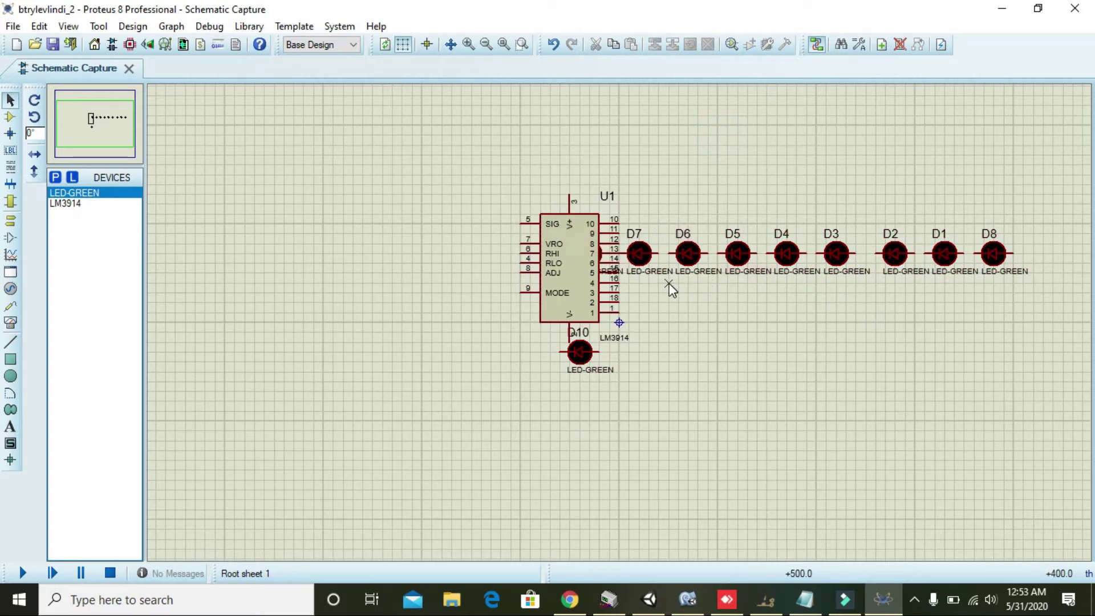
Step: Shift U1 left to uncover D9 and check D9's properties without changes
click(569, 234)
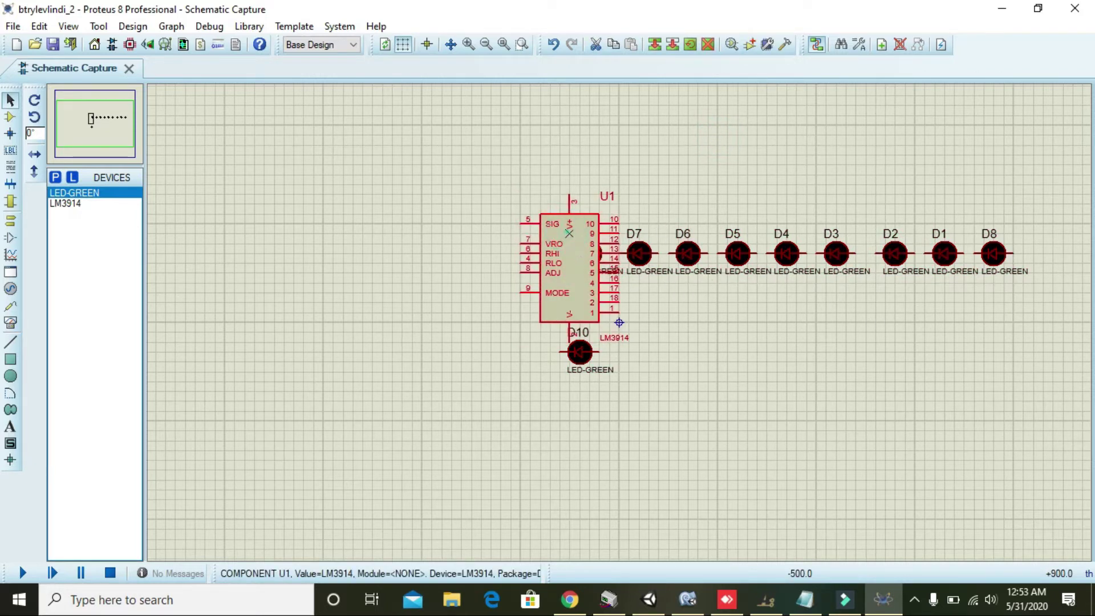
drag(569, 234, 510, 233)
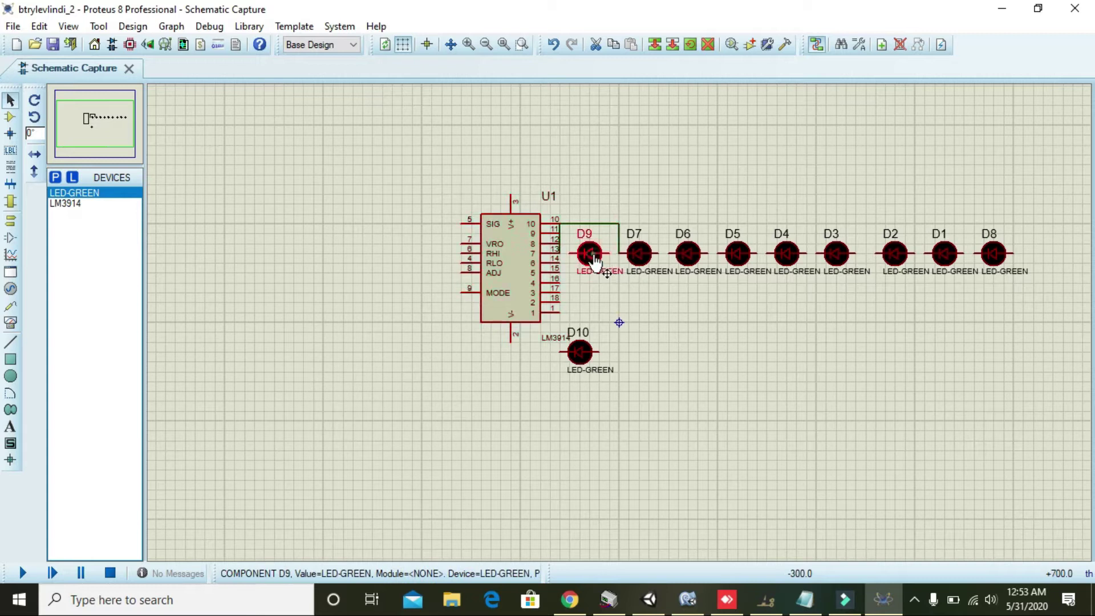
double_click(594, 260)
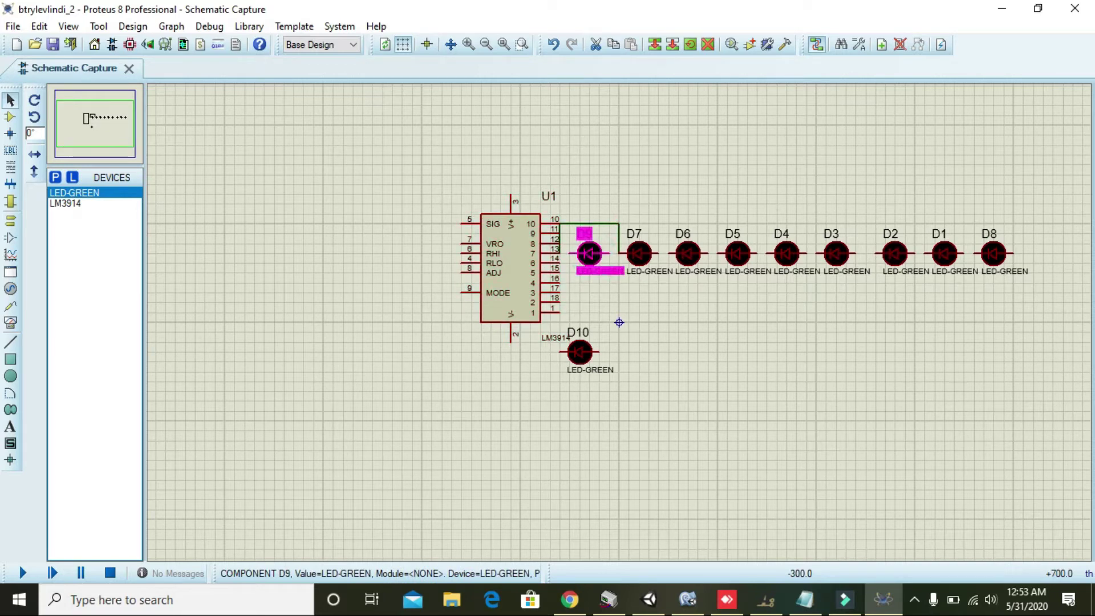
click(715, 178)
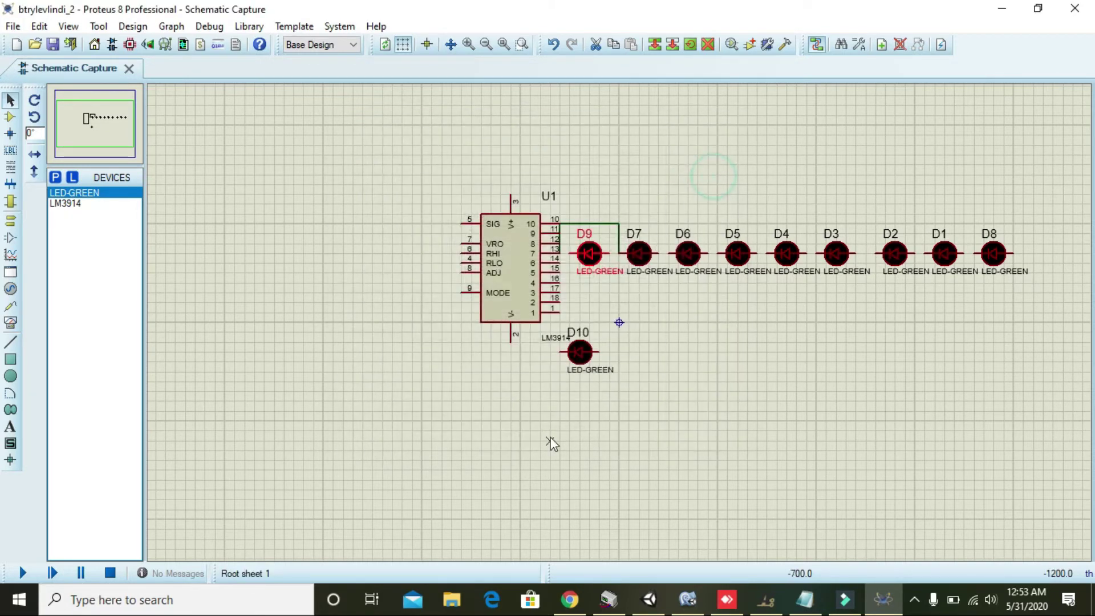
Step: Move D10 and D9 to the top of the sheet and delete the U1 pin 10 to D7 wire
click(579, 354)
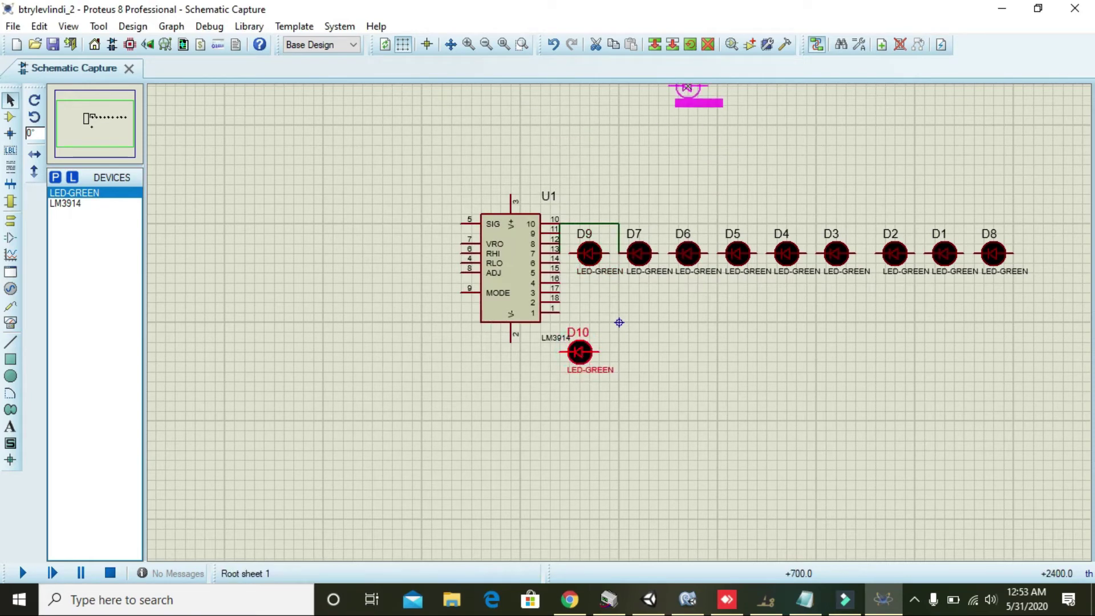
click(677, 115)
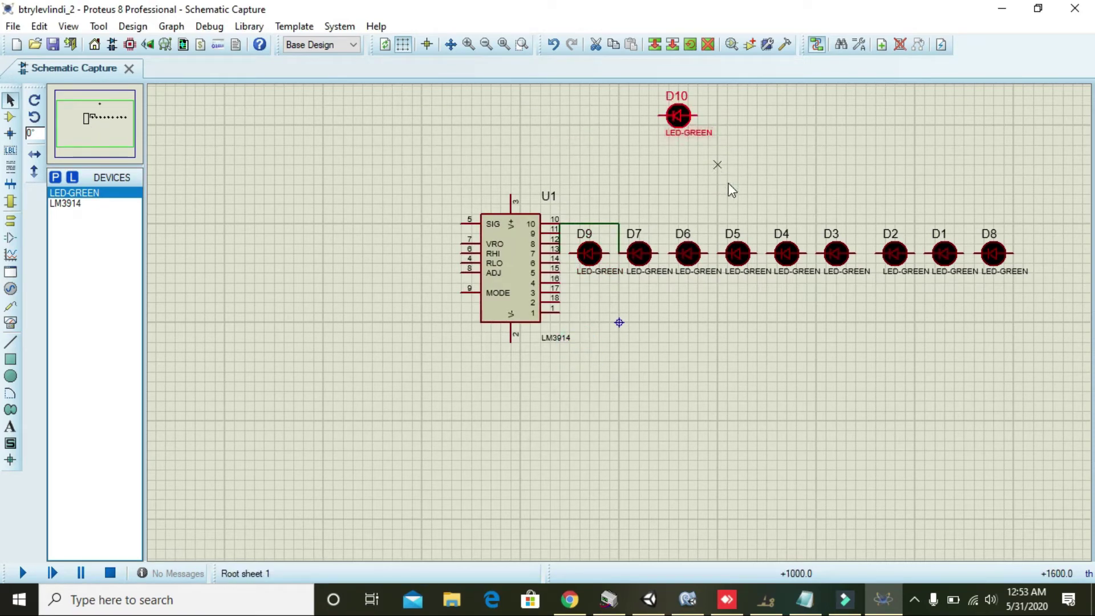
click(590, 253)
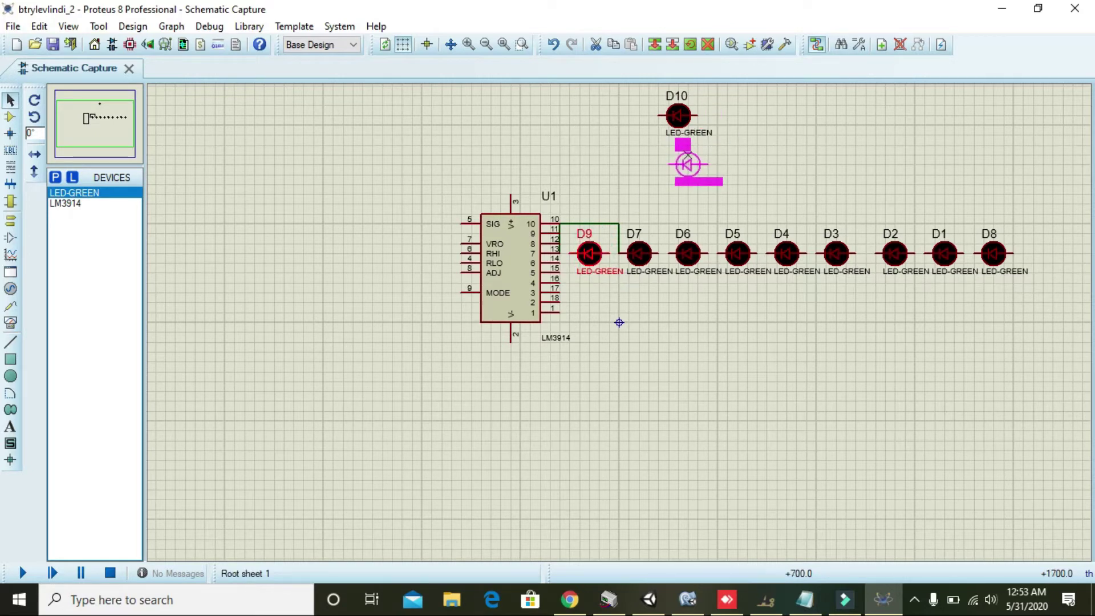
click(688, 163)
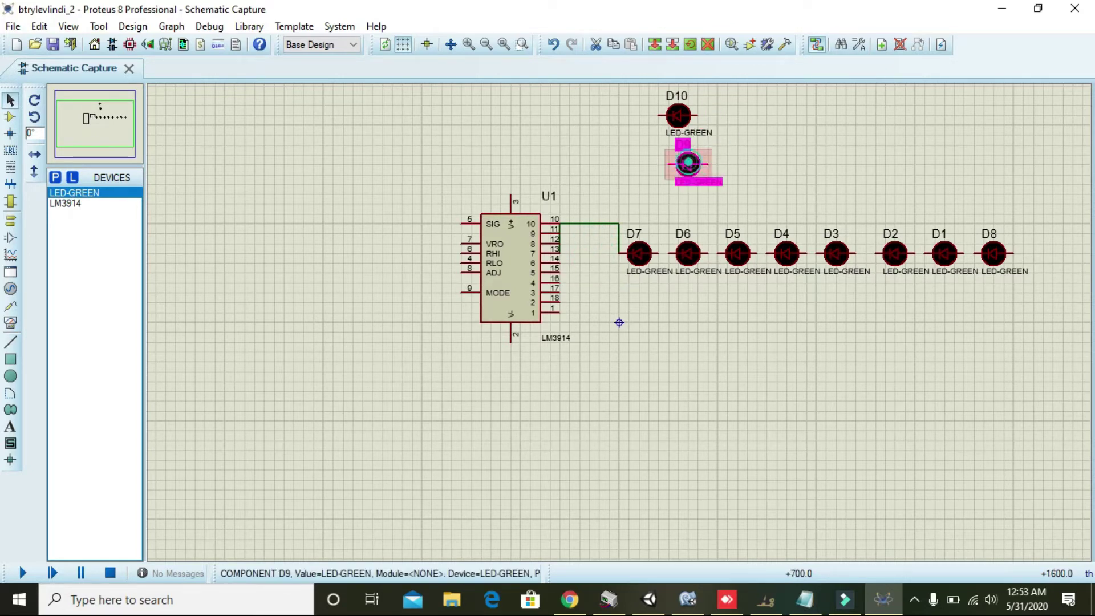
click(736, 175)
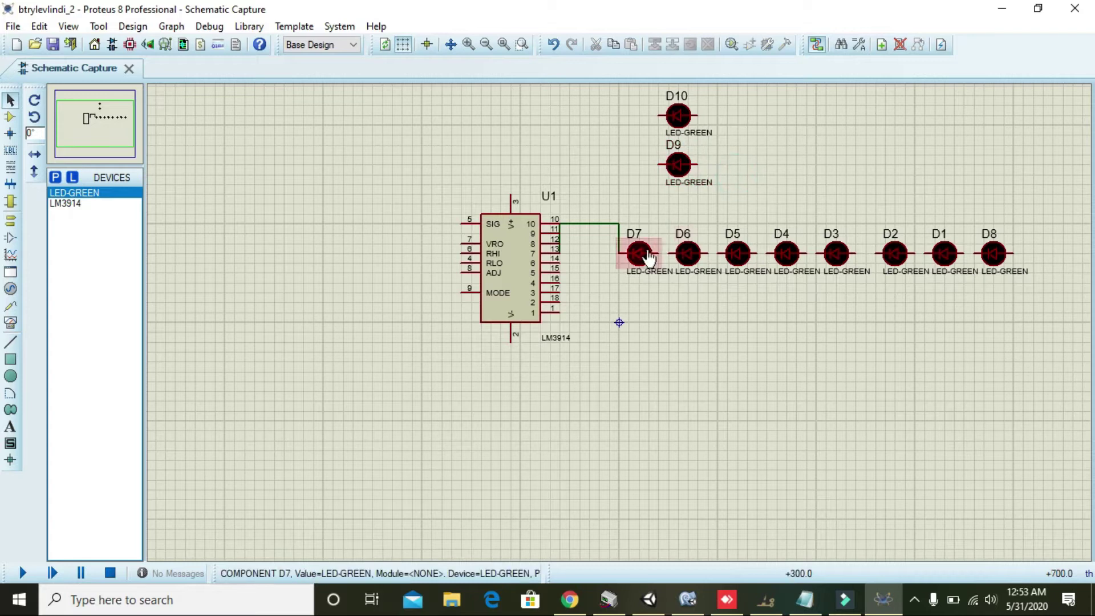
click(612, 224)
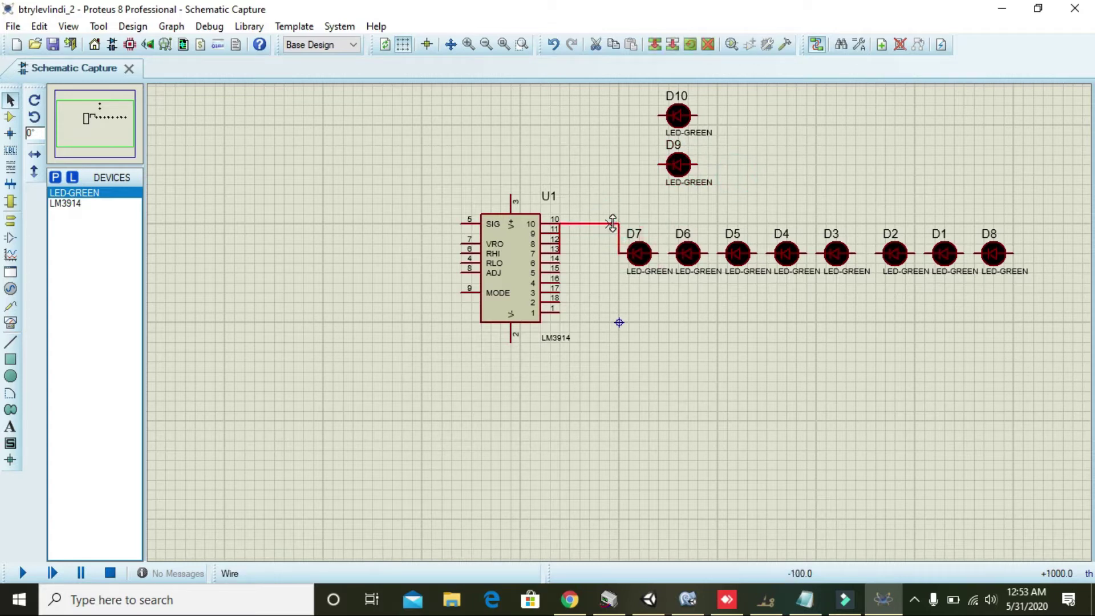
key(Delete)
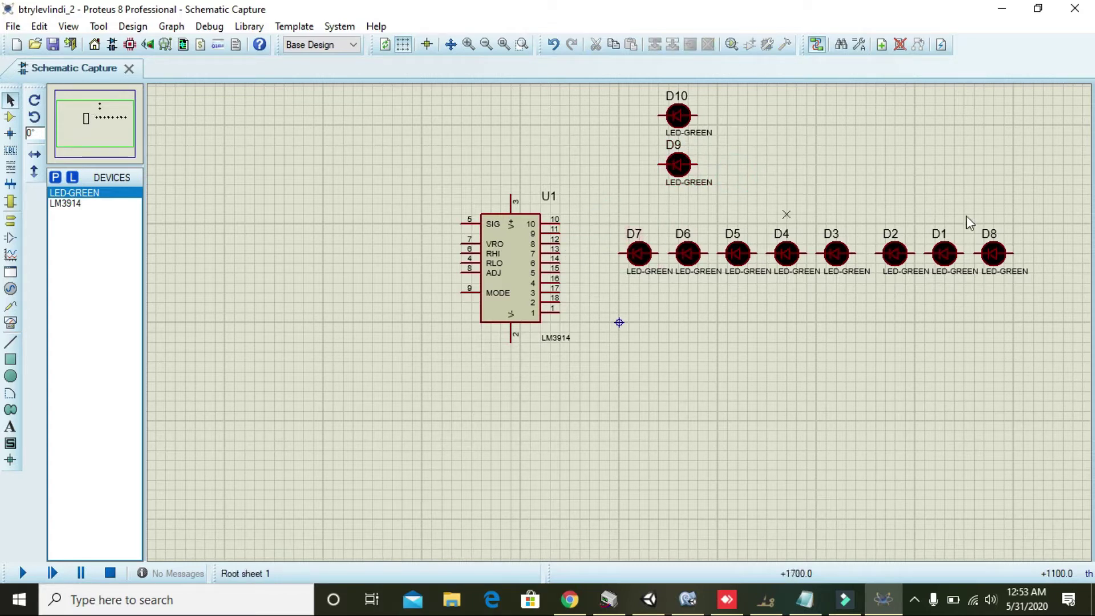
Step: Move D8 and D7 into the column under D9, pushing D6 further down
drag(993, 250, 648, 195)
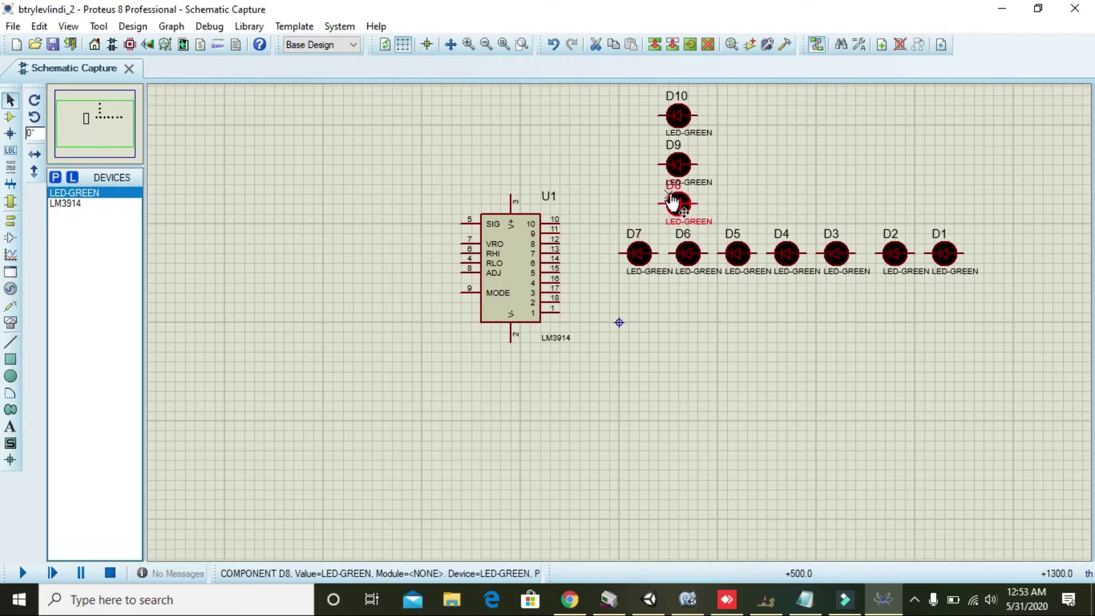
click(639, 252)
drag(692, 251, 683, 371)
drag(639, 252, 677, 252)
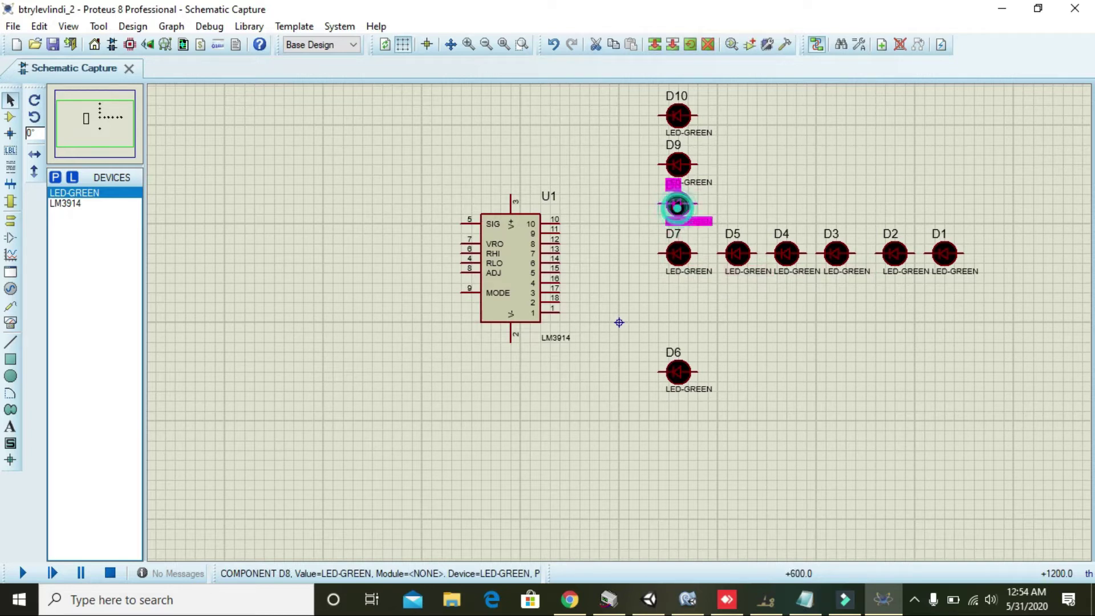
mouse_move(679, 216)
mouse_down()
mouse_move(640, 257)
mouse_move(641, 235)
mouse_move(678, 202)
mouse_up()
Step: Drag D6, D5, D4, D3, D2 and D1 in turn into the column below D7
click(727, 200)
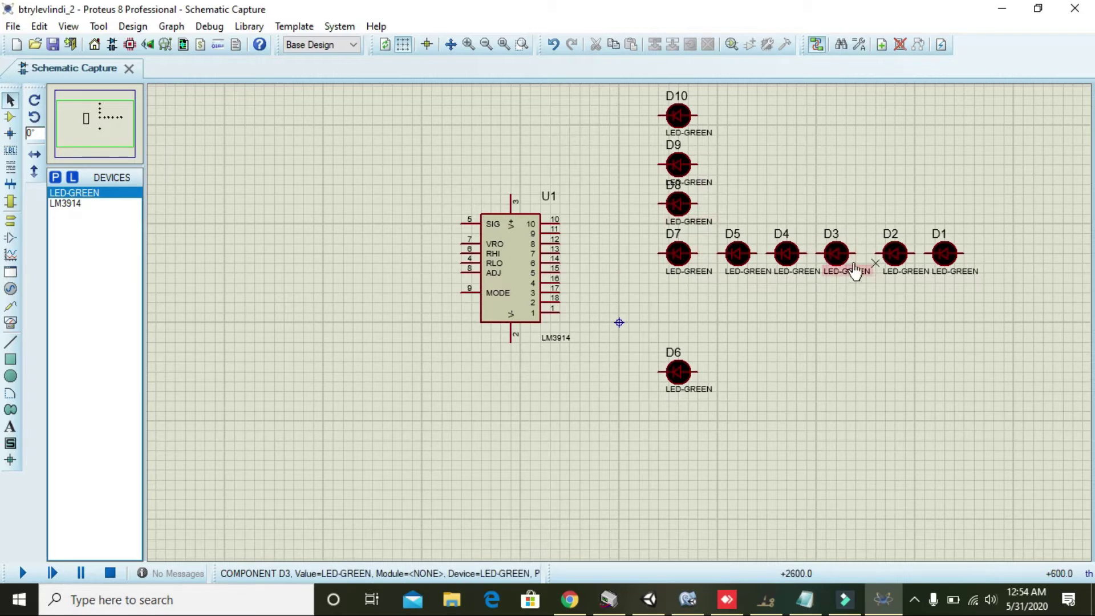
drag(681, 380, 689, 308)
drag(740, 260, 681, 358)
click(724, 350)
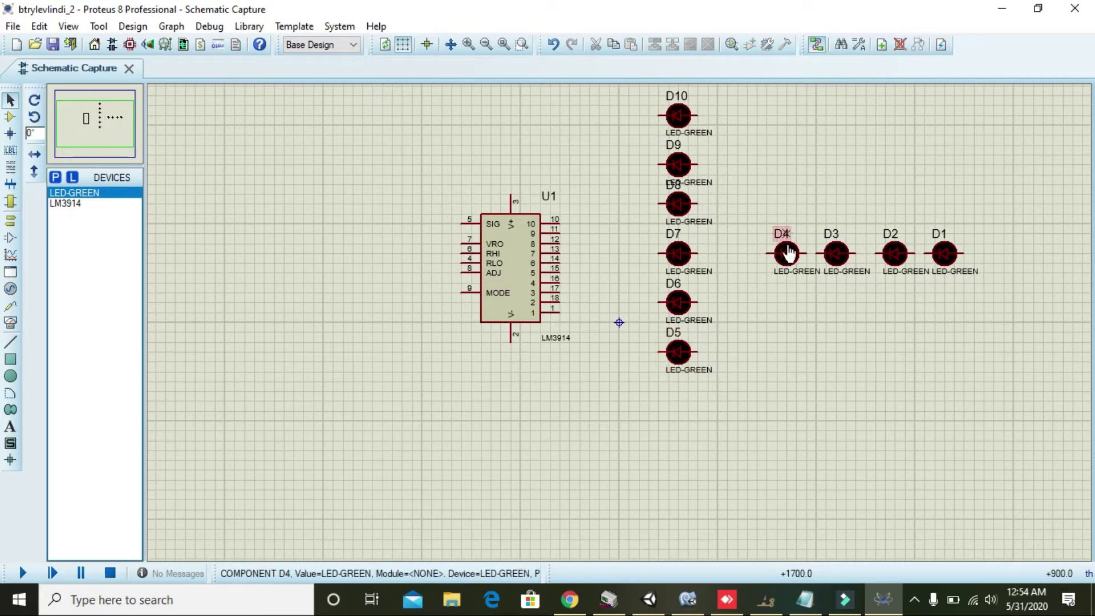
drag(788, 255, 678, 401)
click(792, 420)
click(836, 253)
drag(837, 253, 687, 451)
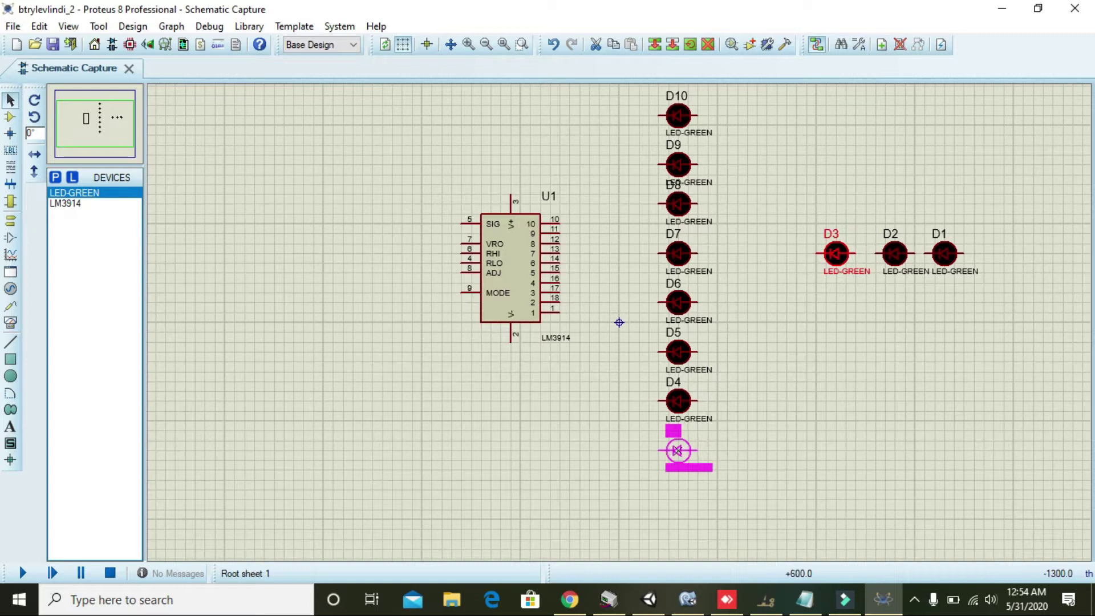
drag(678, 451, 678, 451)
drag(898, 251, 678, 500)
click(945, 258)
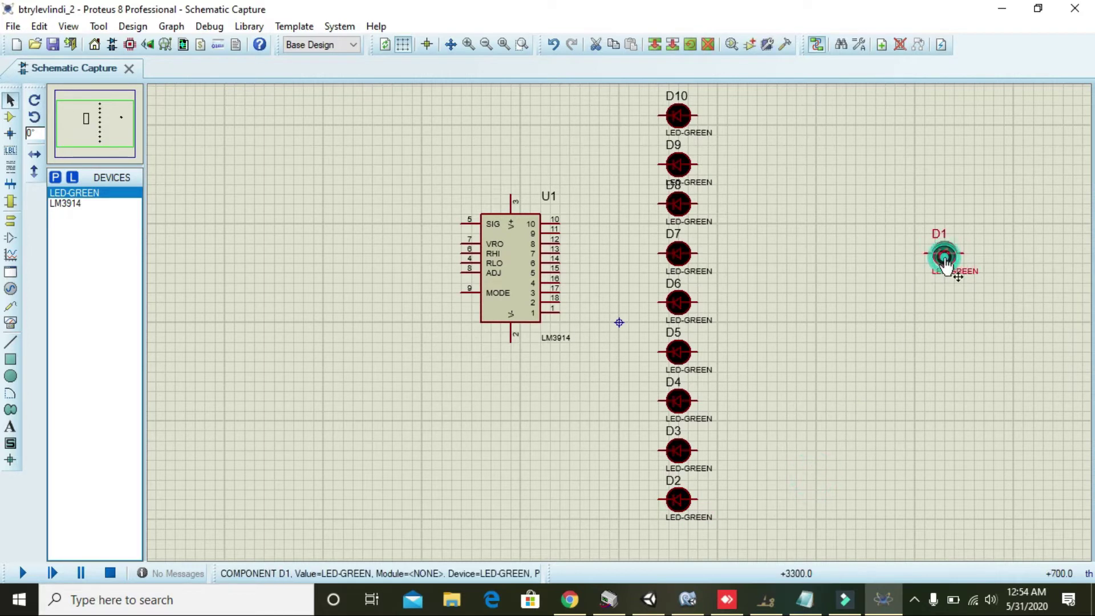
drag(945, 258, 678, 539)
Step: Wire the right-hand pins of D10 through D6 onto a shared vertical line
click(880, 497)
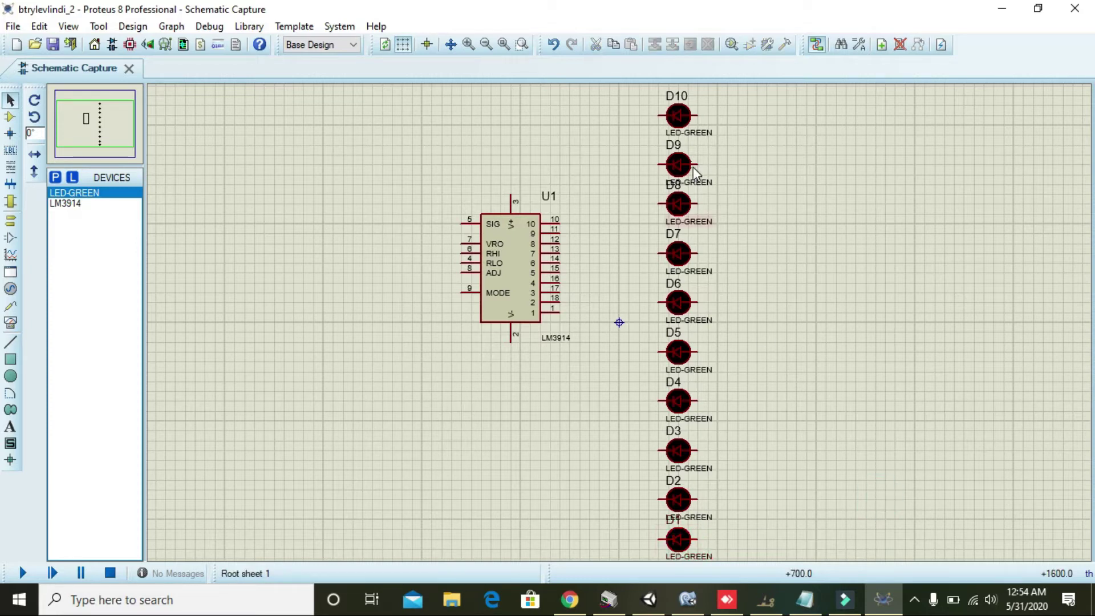
click(698, 114)
click(701, 164)
click(697, 203)
click(718, 165)
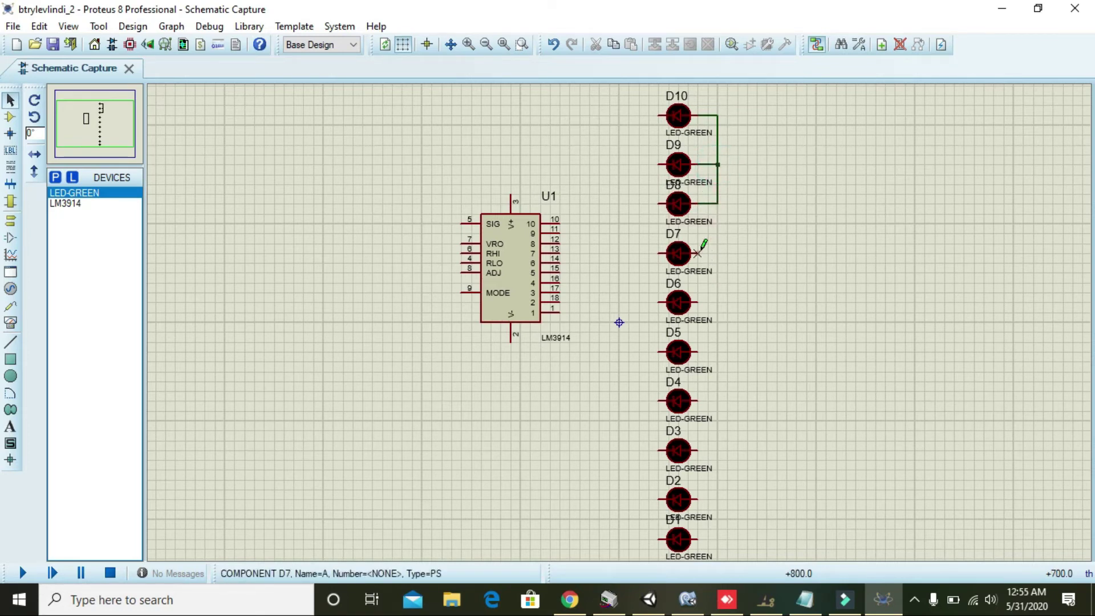
click(698, 251)
click(718, 204)
click(698, 302)
click(718, 253)
Step: Join the right-hand pins of D5 through D1 to the same shared line
click(697, 352)
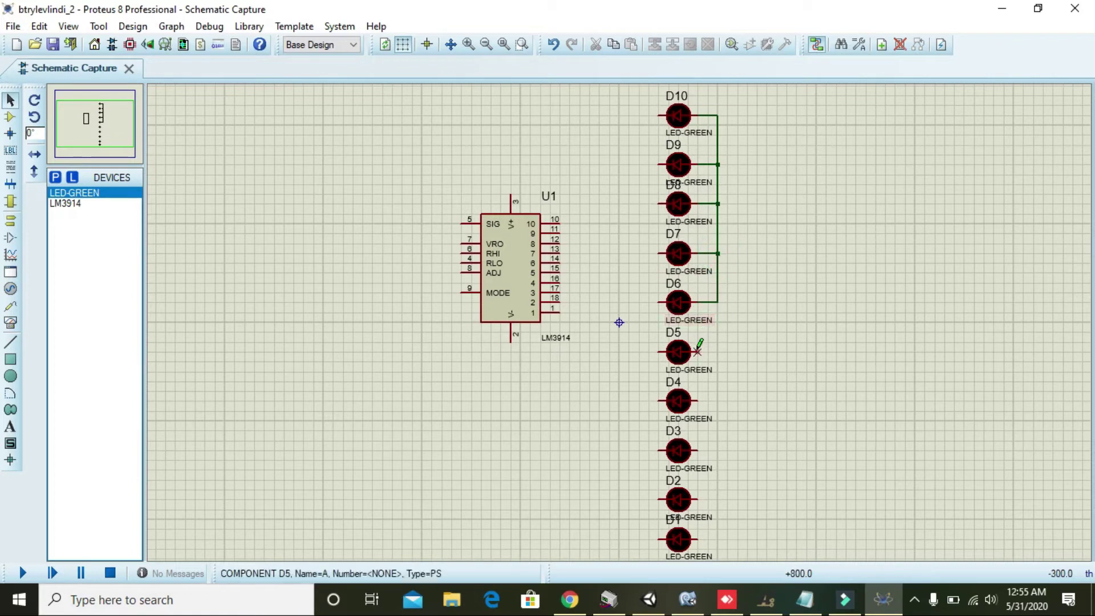
click(718, 303)
click(697, 401)
click(718, 352)
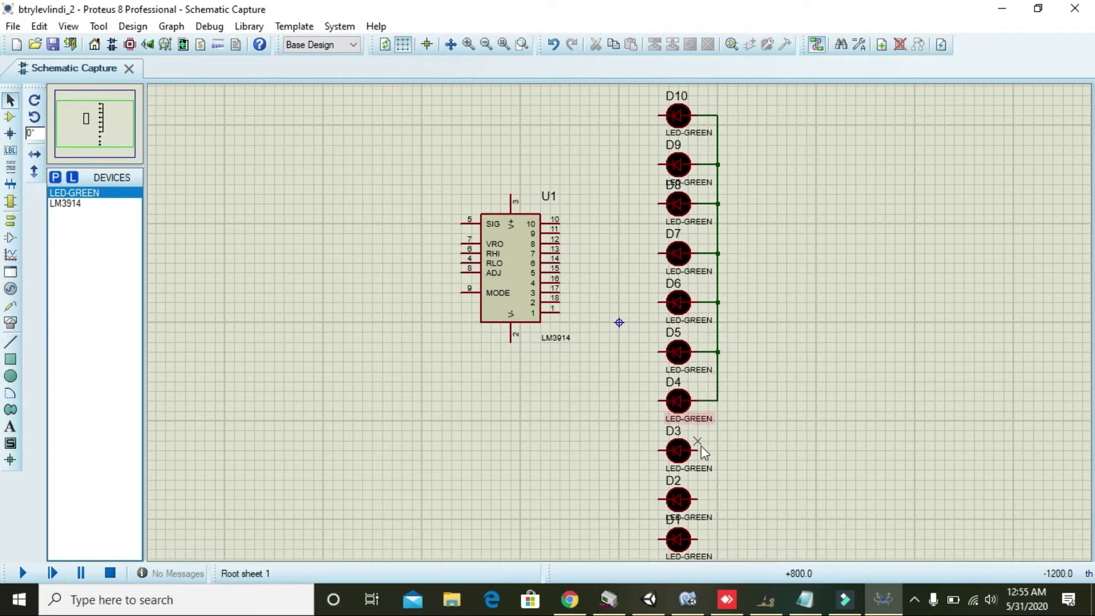
click(697, 451)
click(717, 401)
click(697, 499)
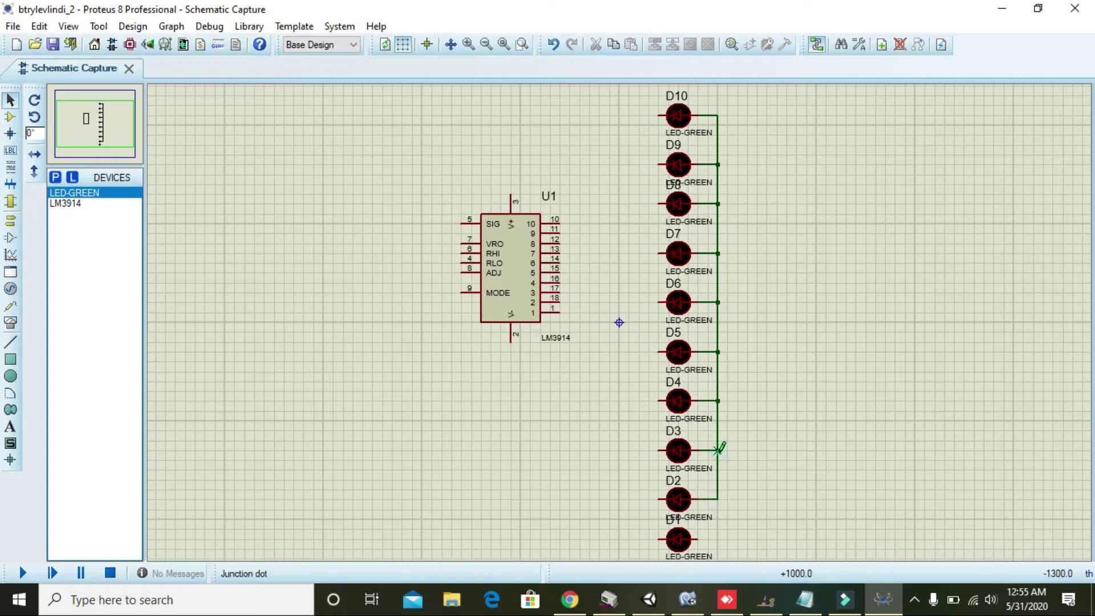
click(717, 450)
click(700, 540)
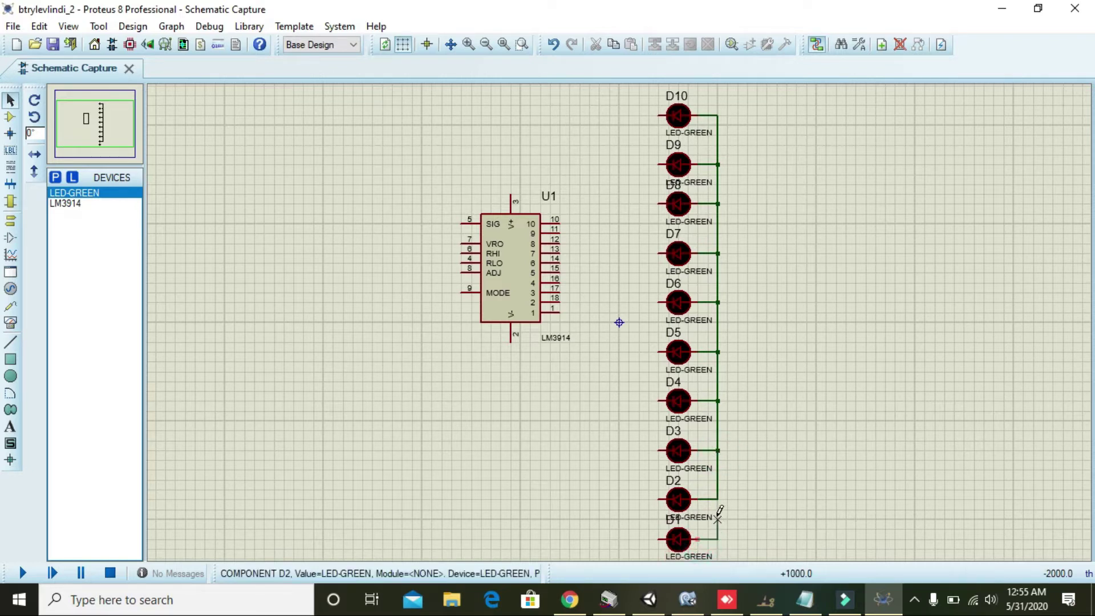
click(718, 500)
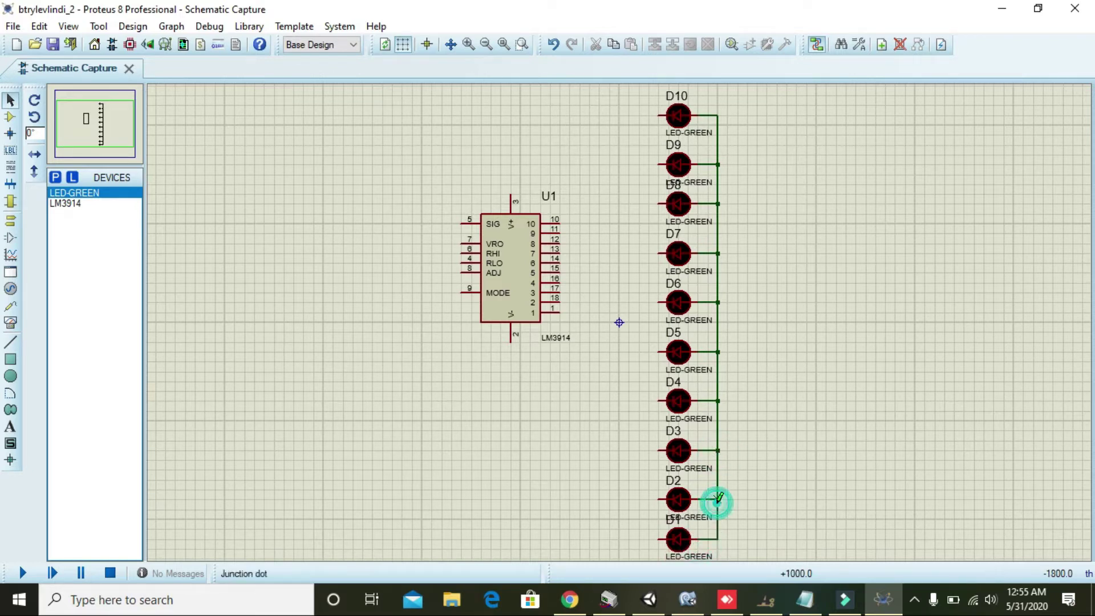
Step: Wire D10, D9, D8 and D7 to U1 pins 10, 11, 12 and 13
click(660, 116)
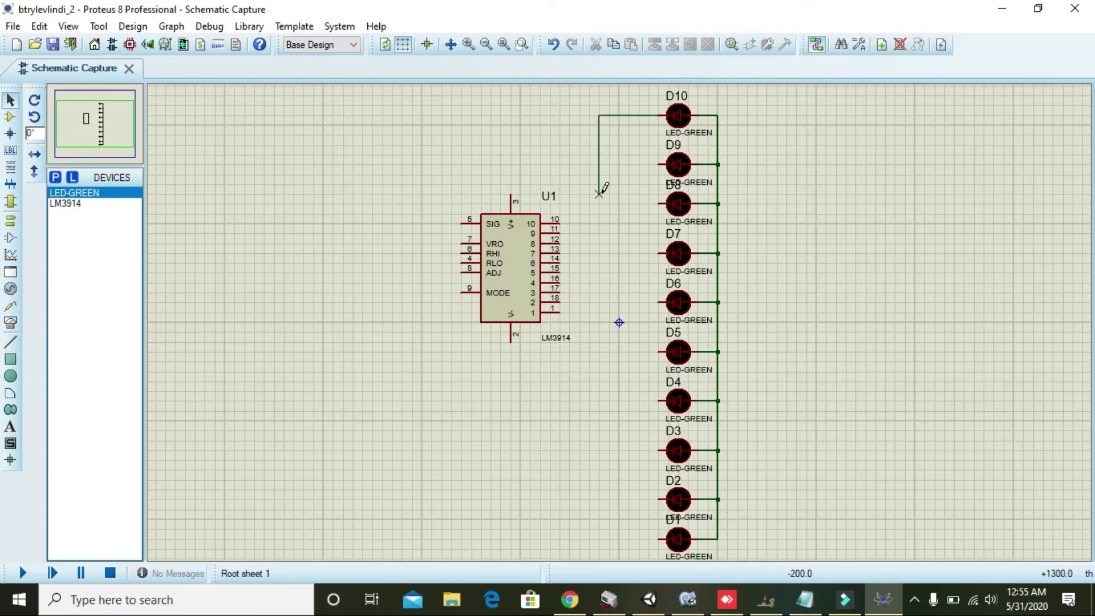
click(560, 222)
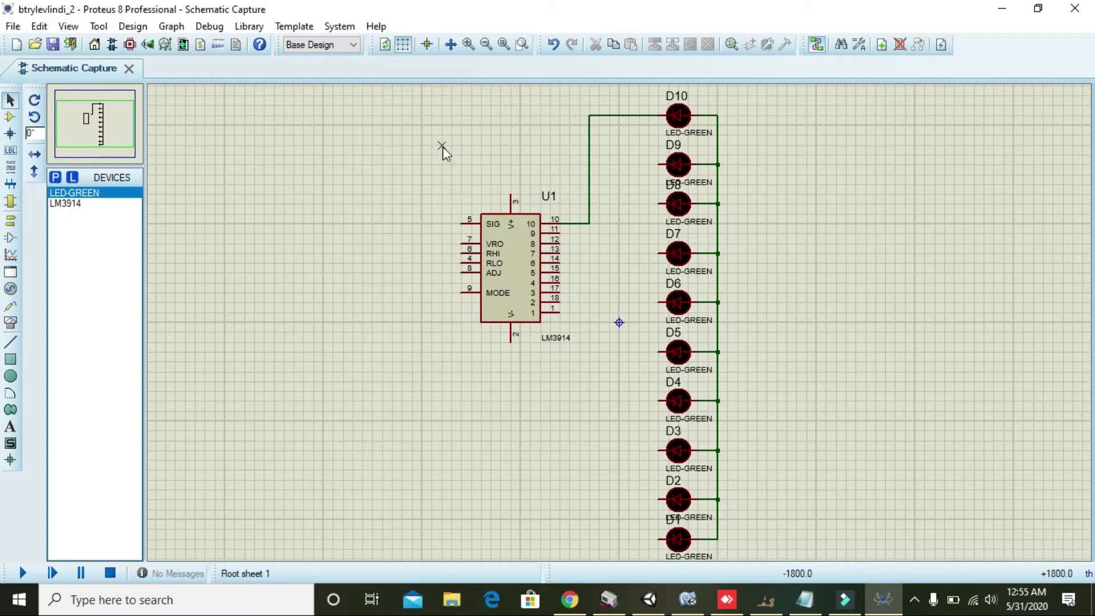
mouse_move(590, 160)
mouse_down()
mouse_move(559, 155)
mouse_move(569, 154)
mouse_up()
click(503, 134)
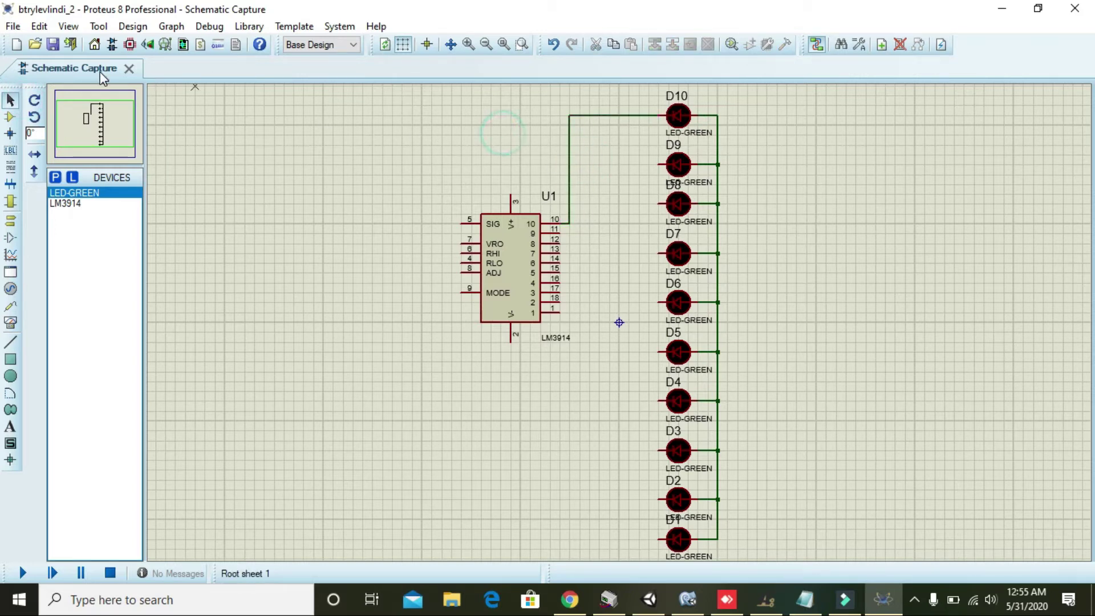
click(657, 164)
click(561, 233)
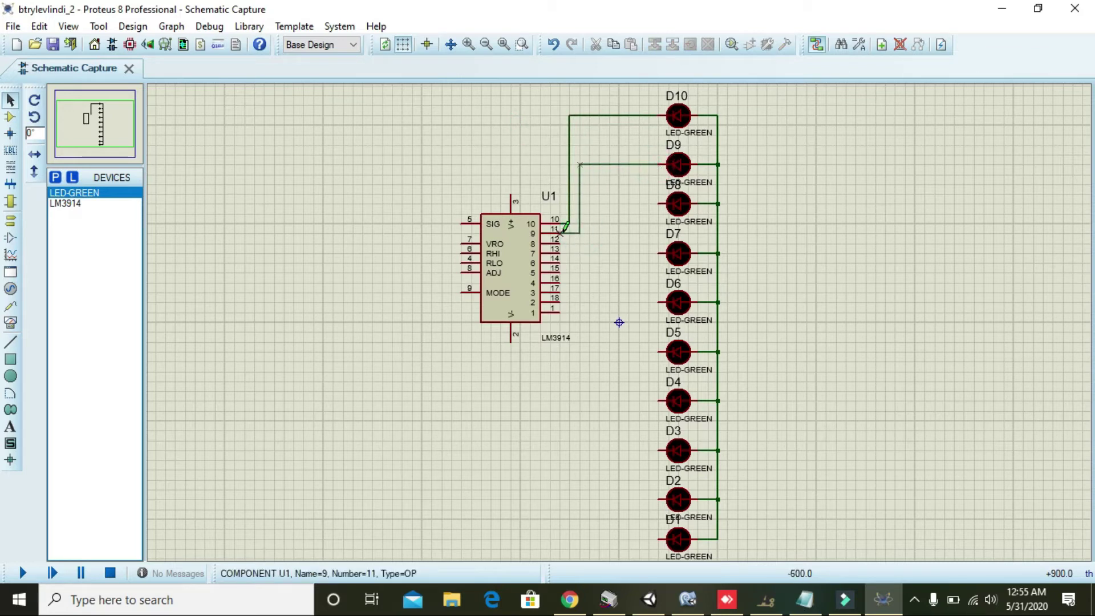
click(659, 203)
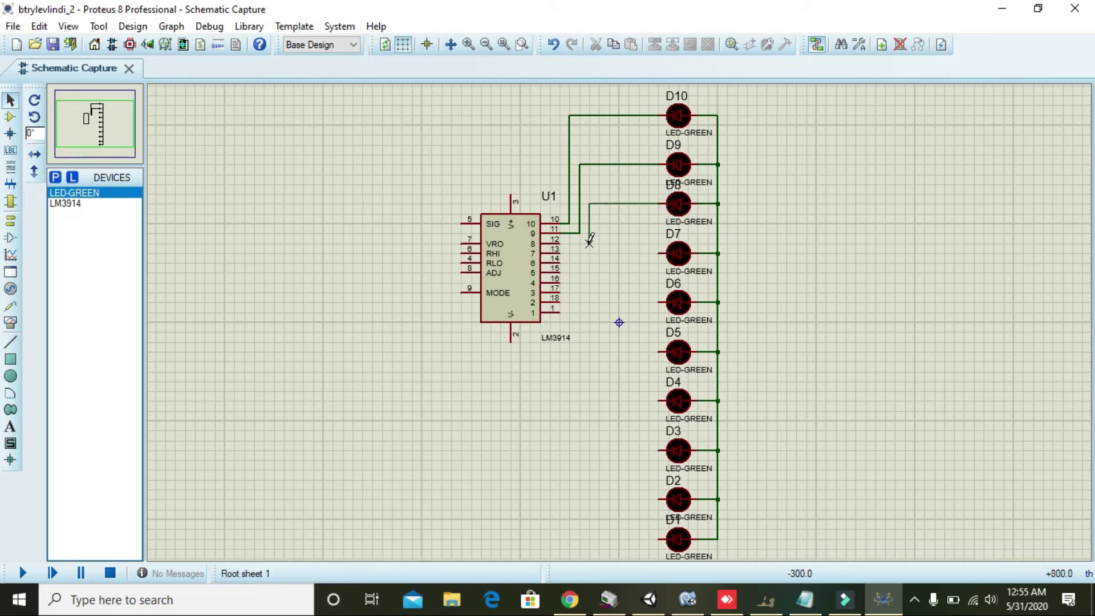
click(561, 243)
click(659, 252)
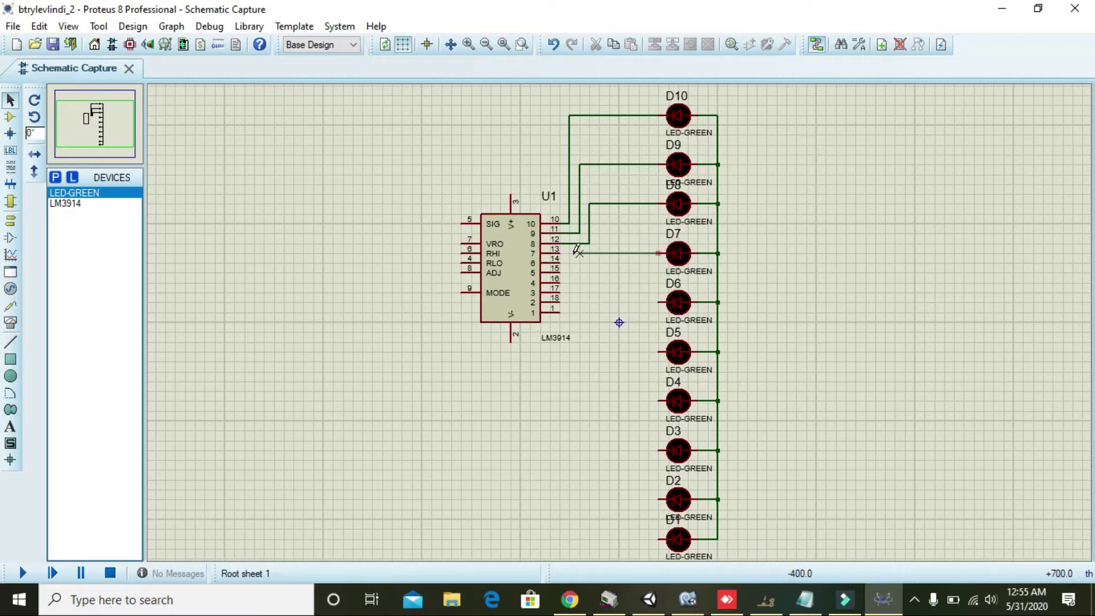
click(562, 253)
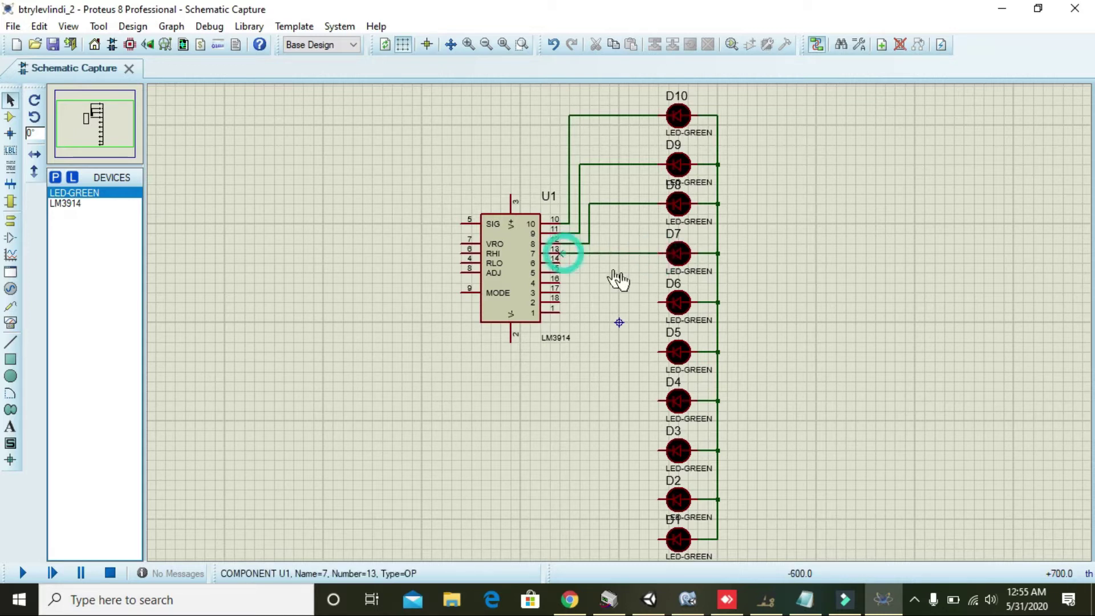
Step: Route wires from D6 and D5 to U1 pins 14 and 15, and from U1 pin 16 to D4
click(657, 302)
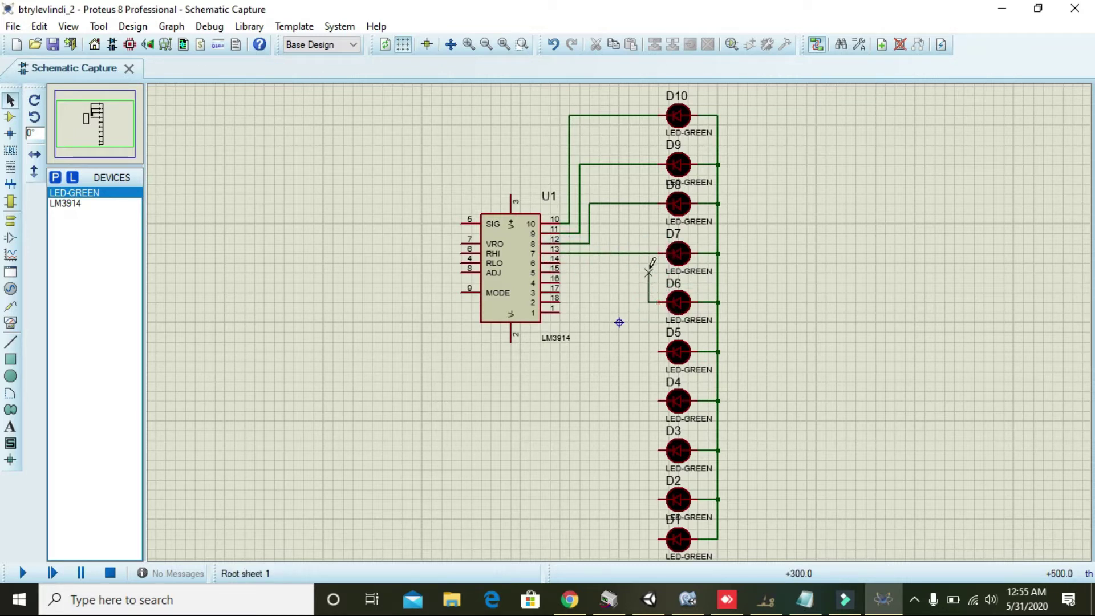
click(649, 263)
click(561, 263)
click(658, 352)
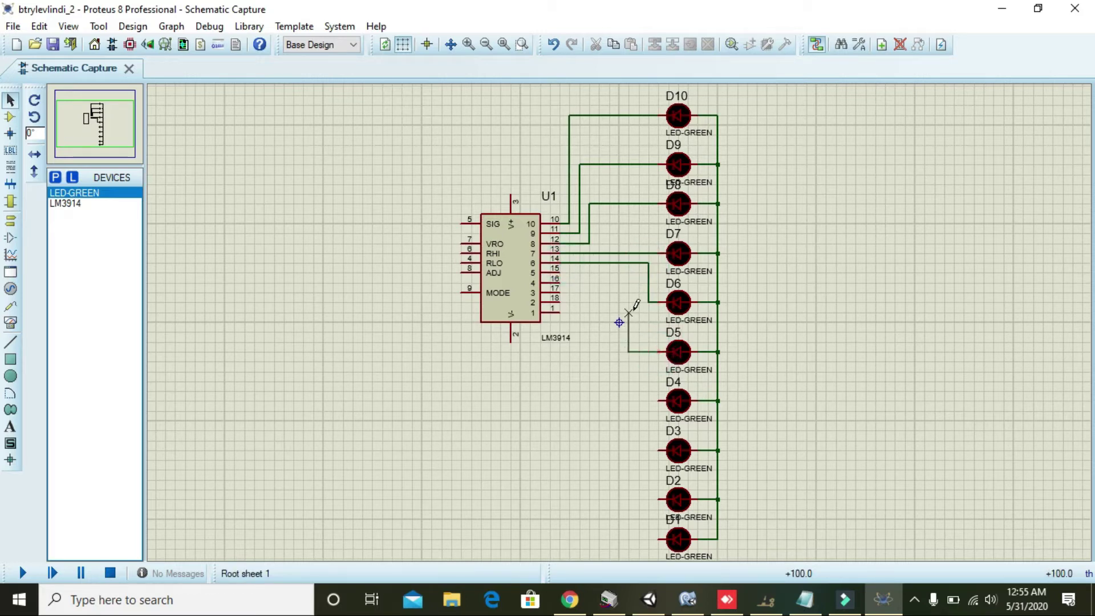
click(639, 272)
click(562, 274)
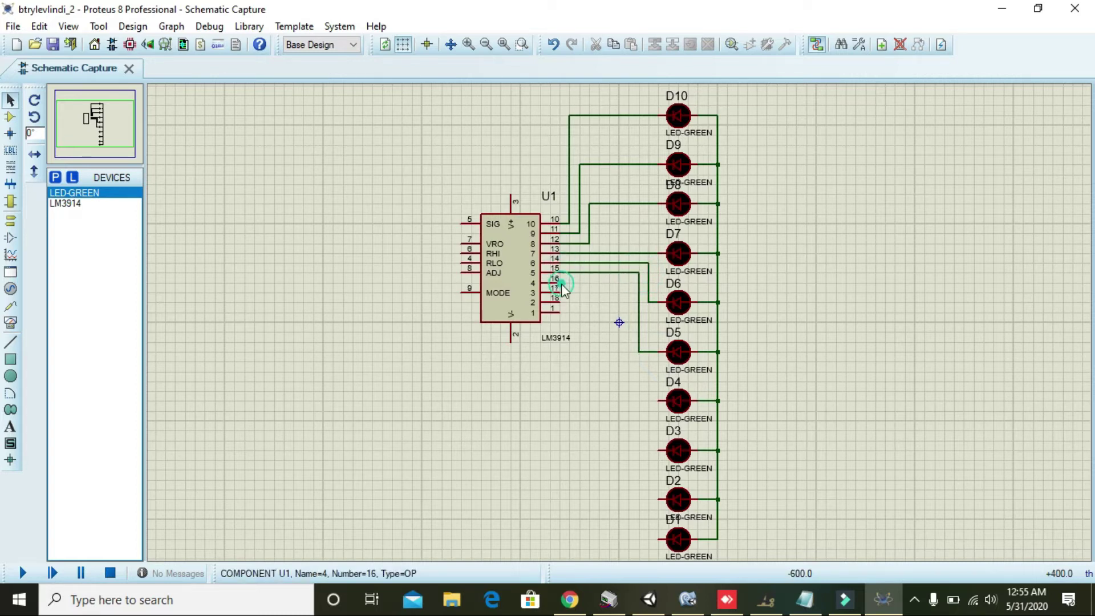
click(561, 283)
click(628, 283)
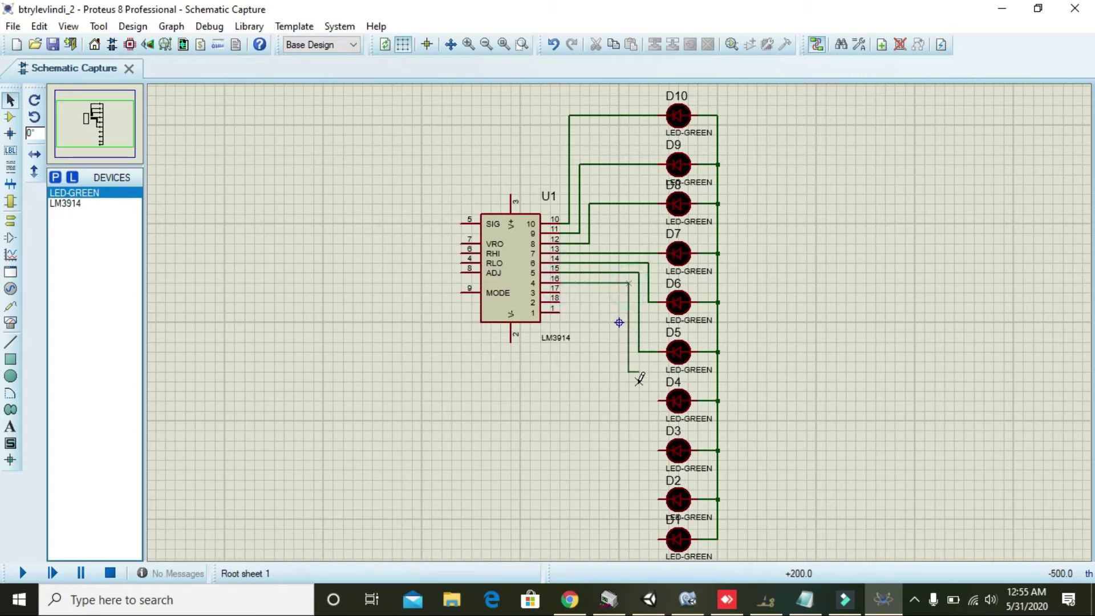
click(656, 399)
Step: Connect D3 to U1 pin 18, then wire D2 and D1 to U1 pin 1
click(659, 451)
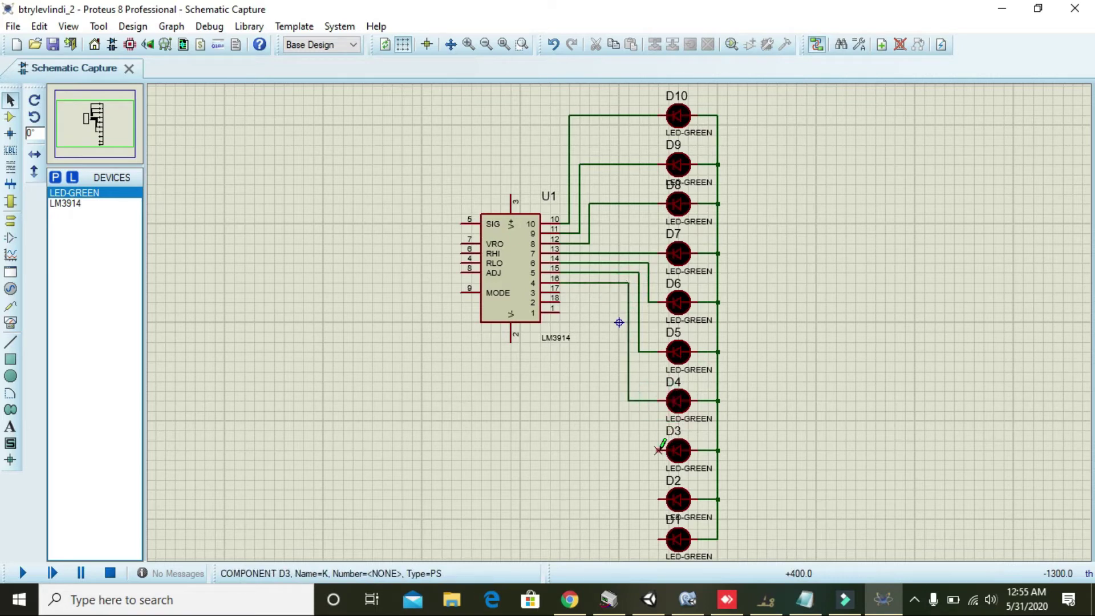
click(619, 293)
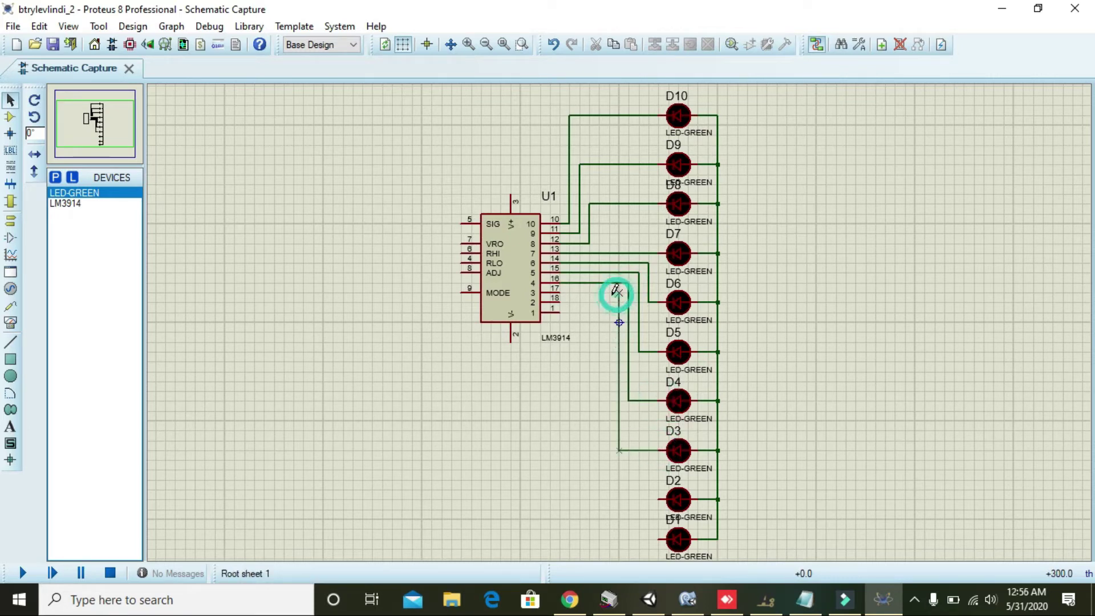
click(559, 298)
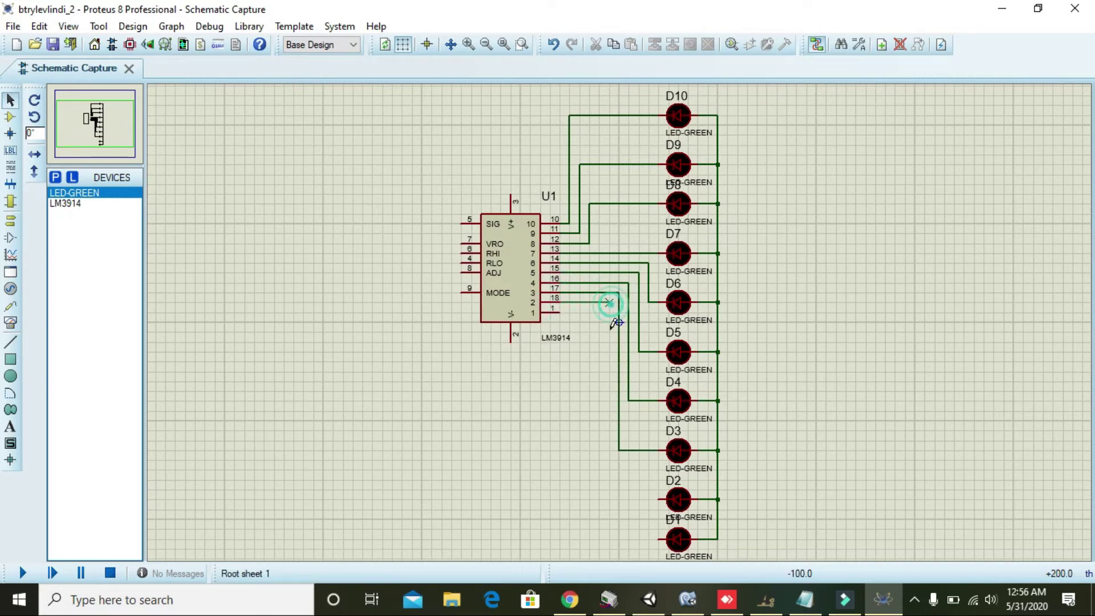
click(661, 500)
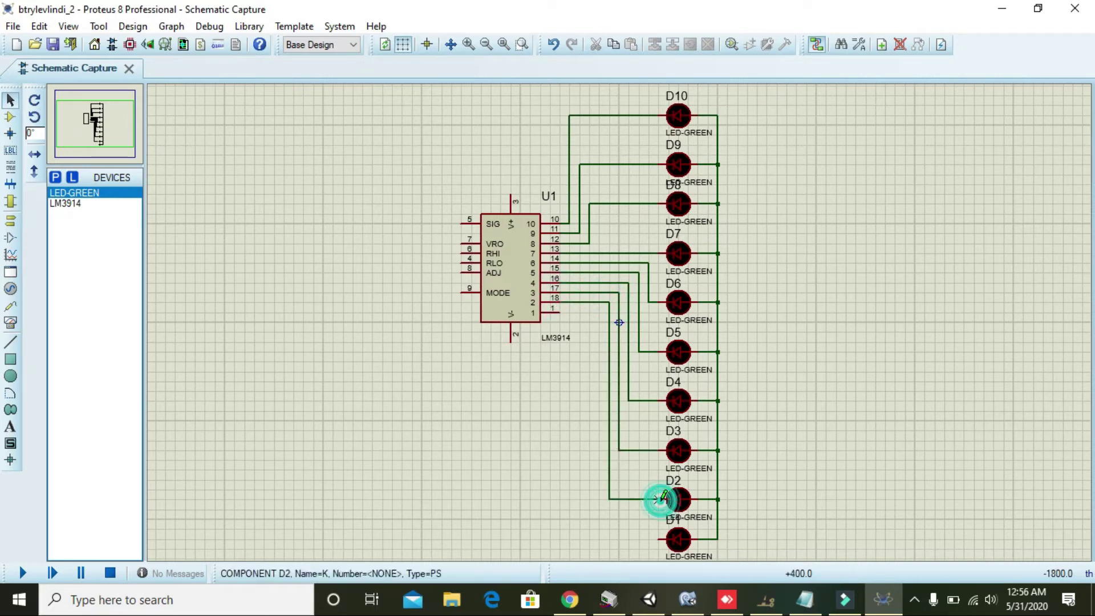
click(658, 540)
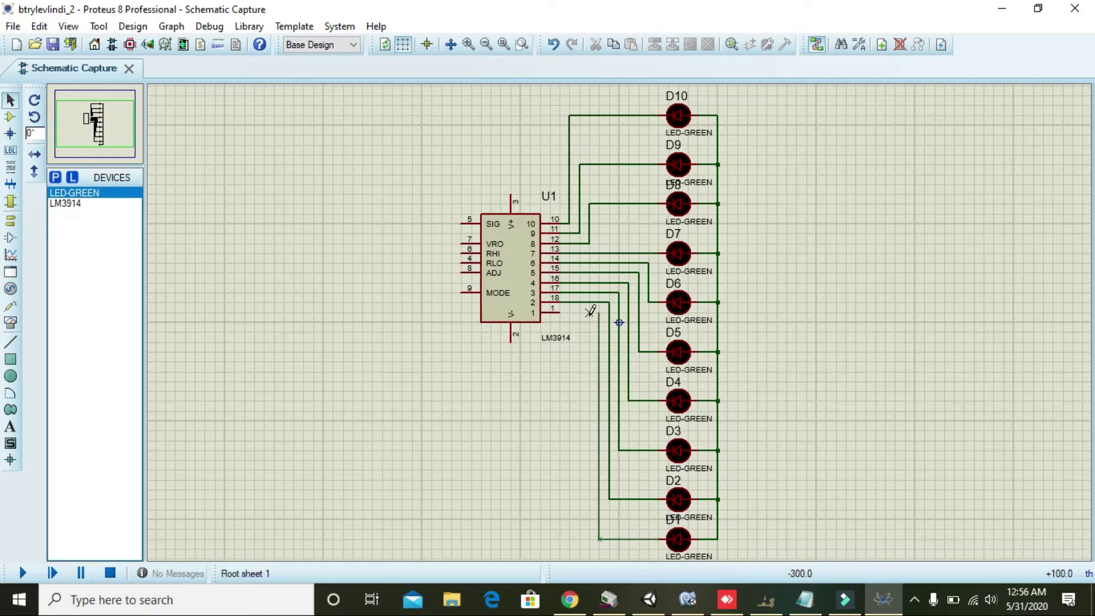
click(559, 313)
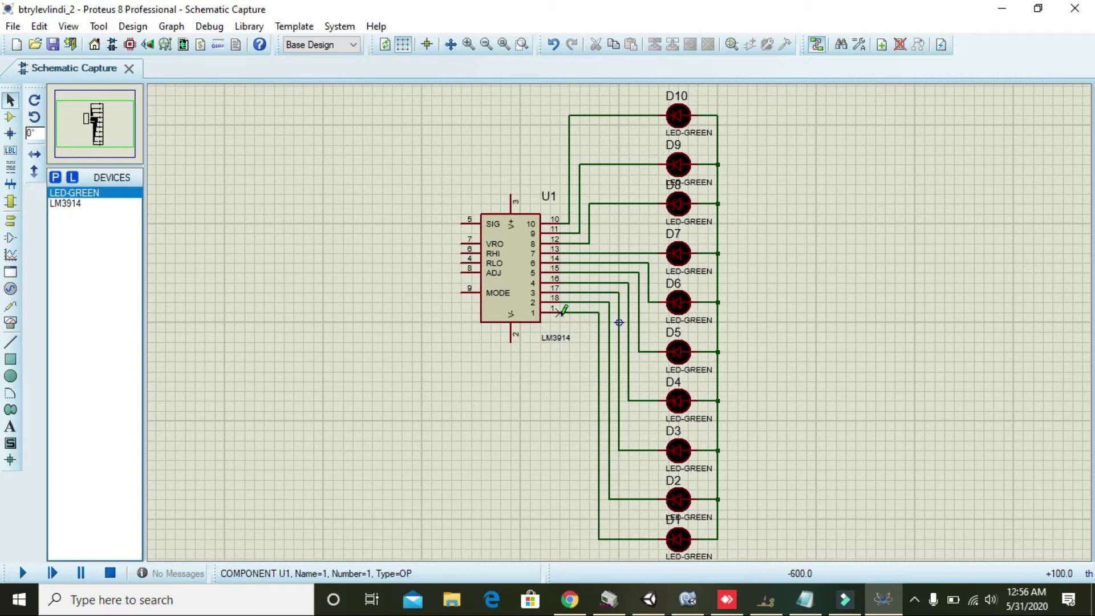
Step: Wire U1 pin 3 over the top to the LED common line
click(511, 193)
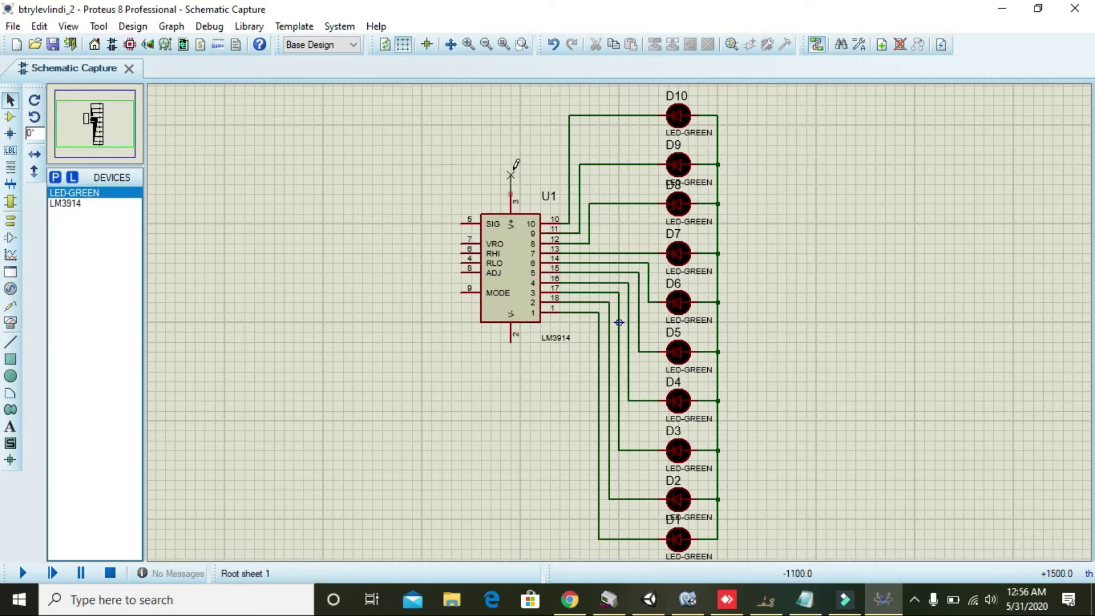
click(755, 108)
click(722, 164)
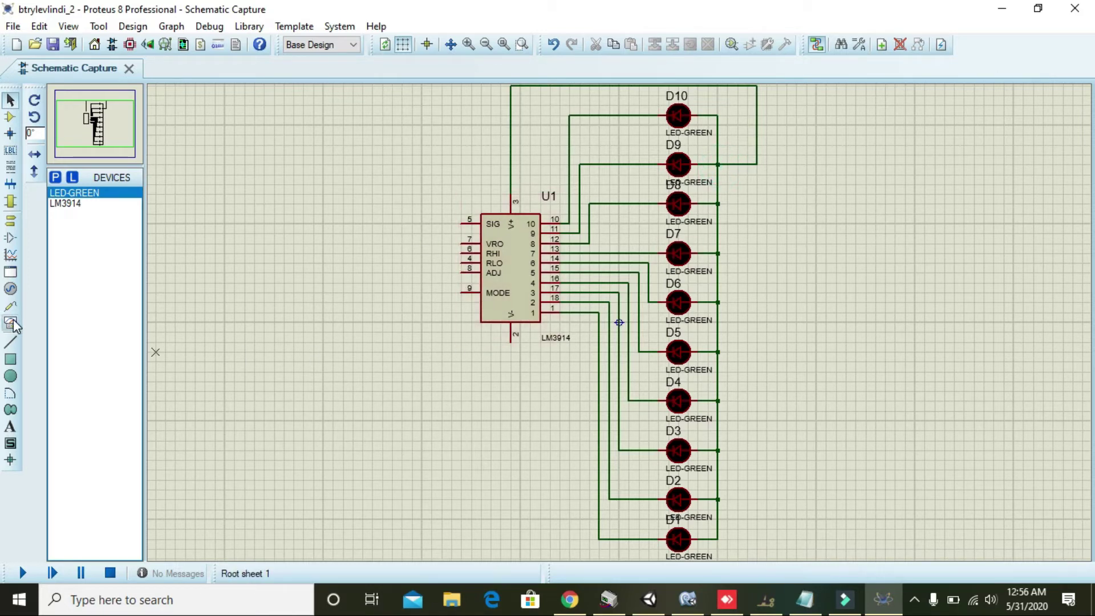
Step: Place a GROUND terminal below U1 and wire it to pin 2 and the RLO pin
click(10, 220)
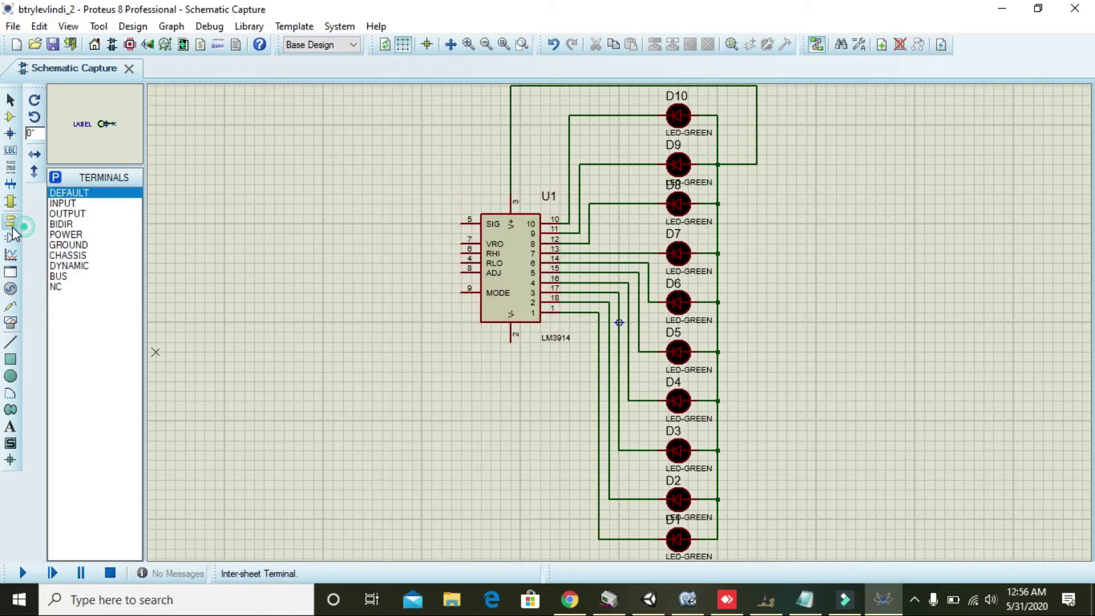
click(68, 246)
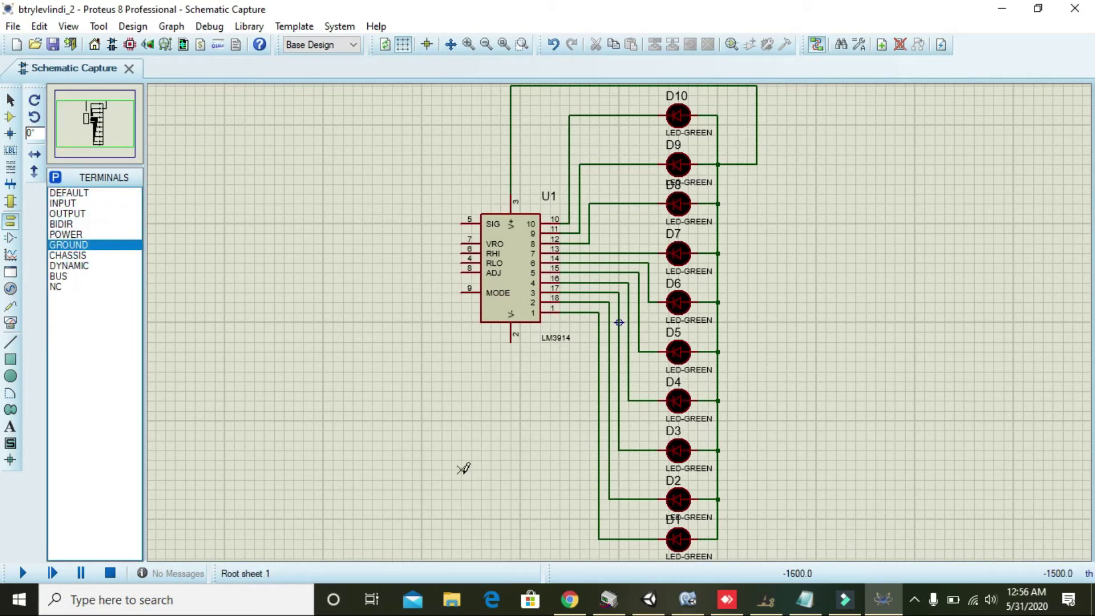
click(441, 456)
click(441, 450)
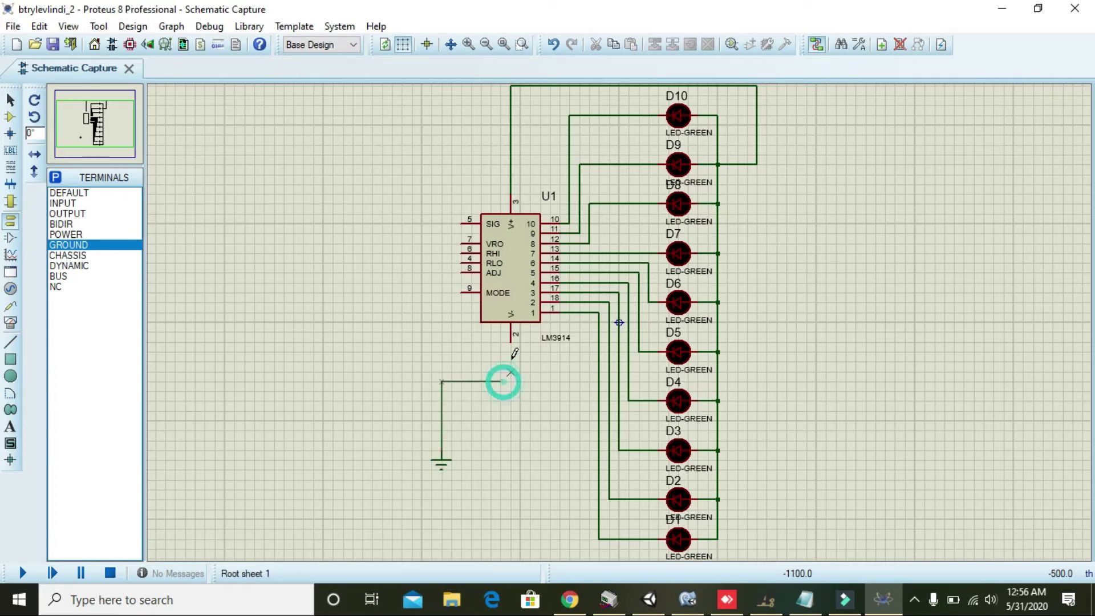
click(511, 341)
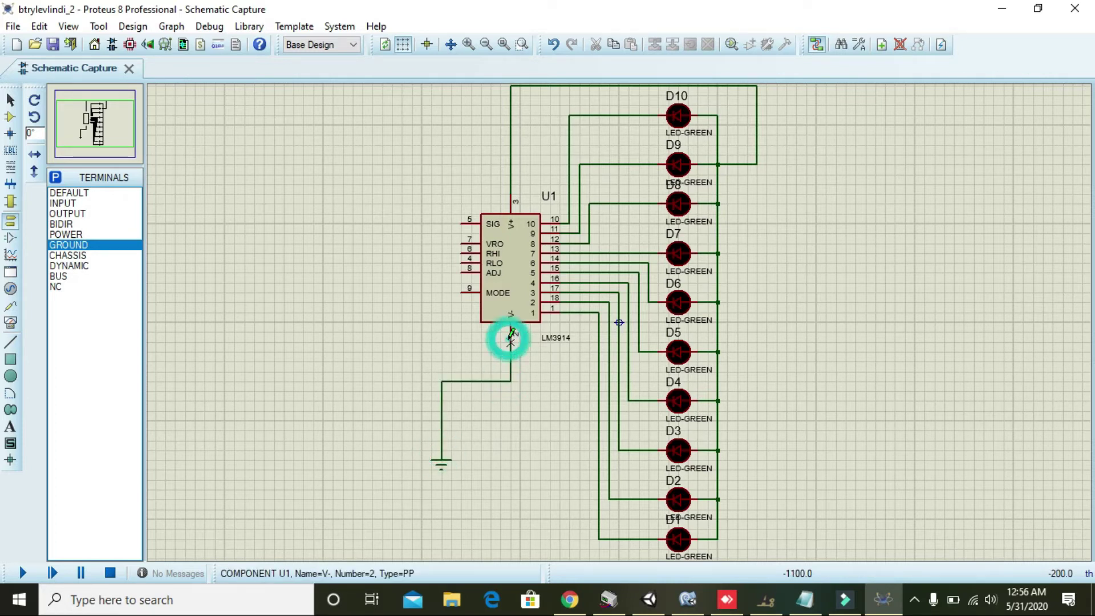
click(462, 263)
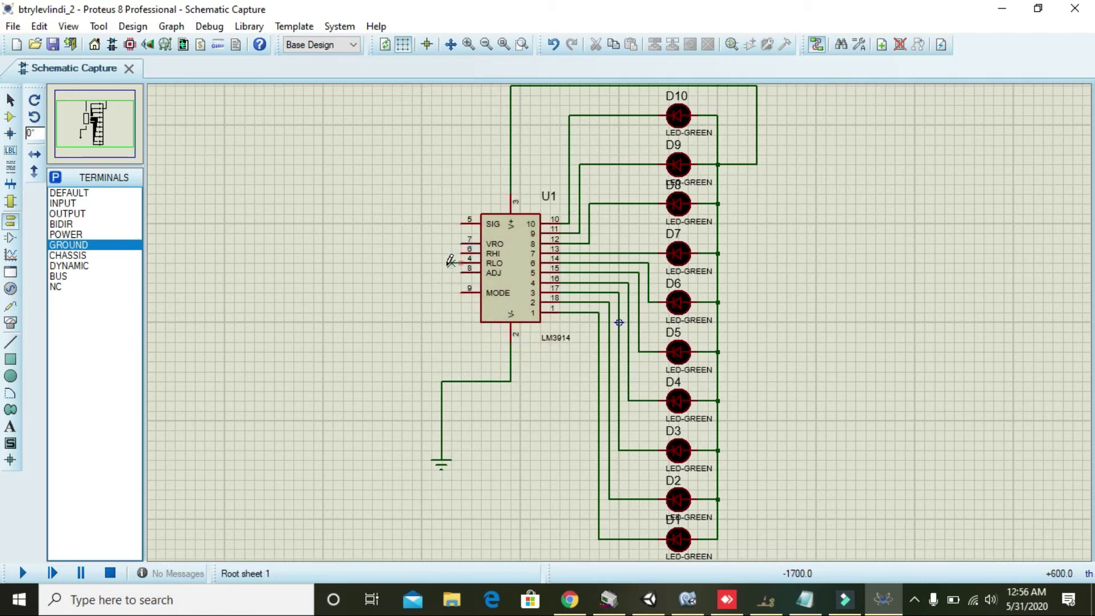
click(442, 381)
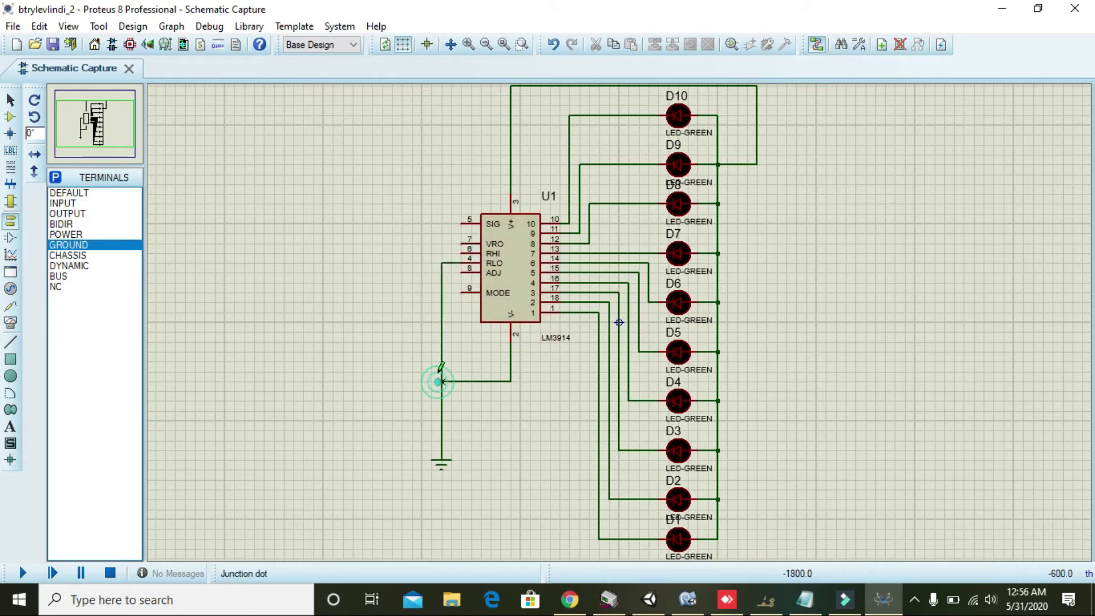
Step: Link U1's VRO pin to its RHI pin with a short wire
click(461, 243)
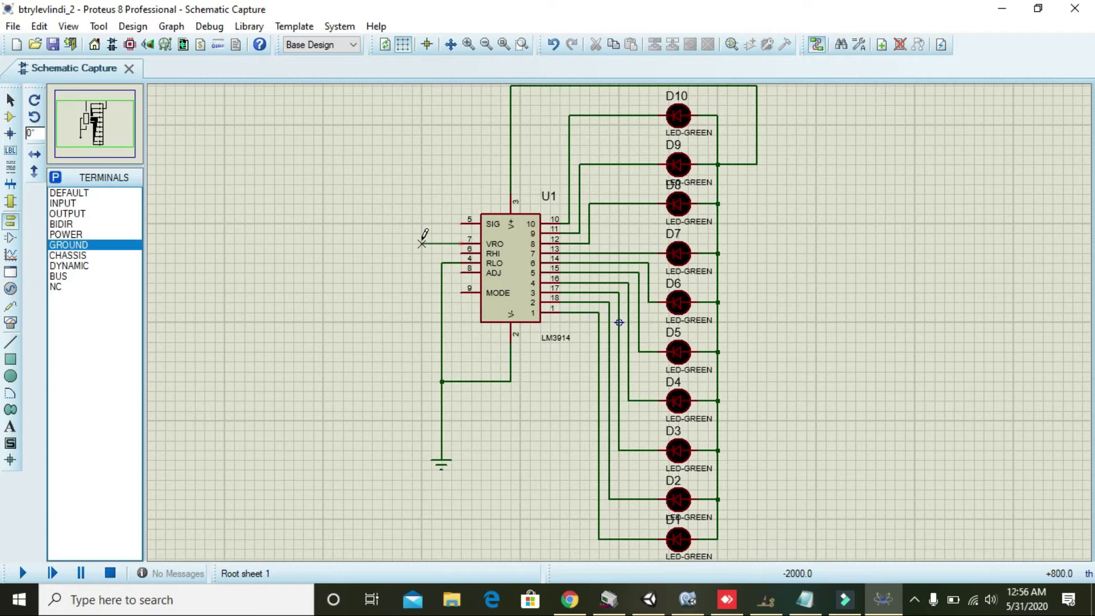
click(422, 243)
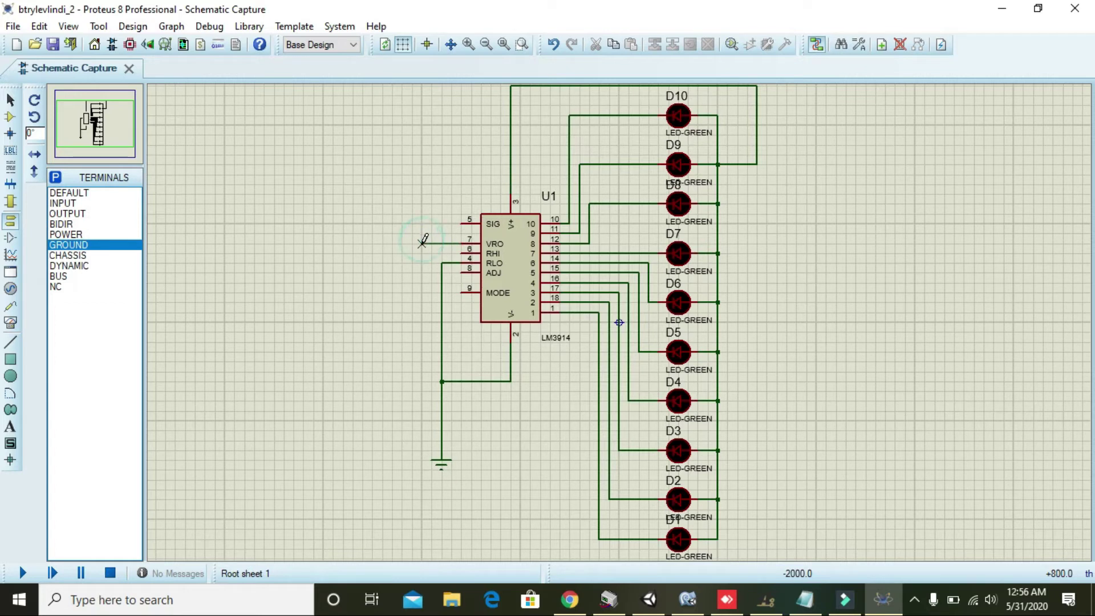
click(459, 251)
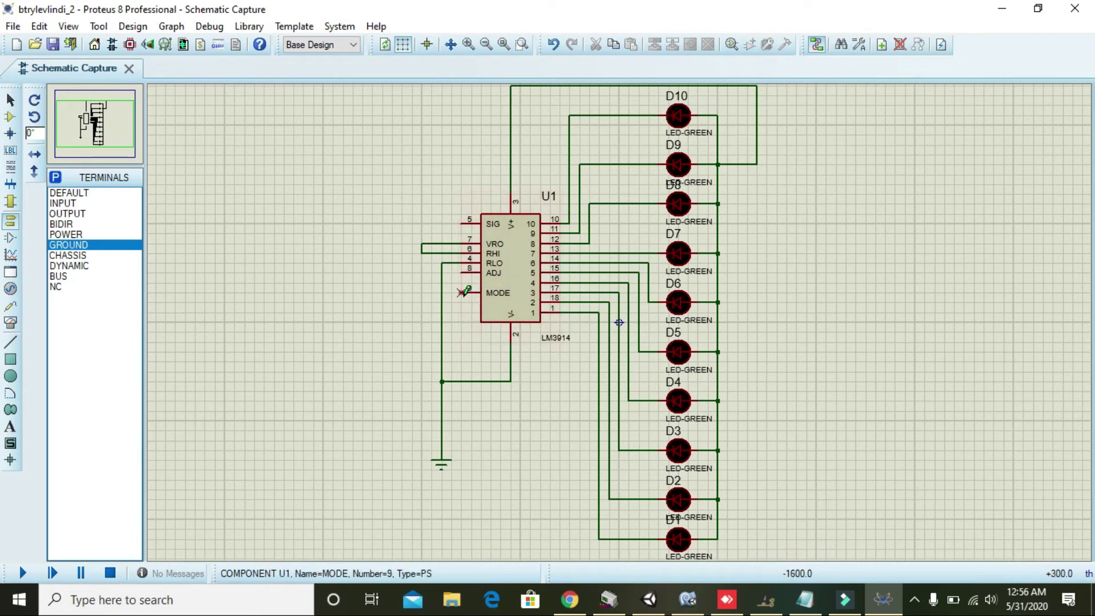
Step: Search the library for 'push button' and add the BUTTON part to the device list
click(9, 117)
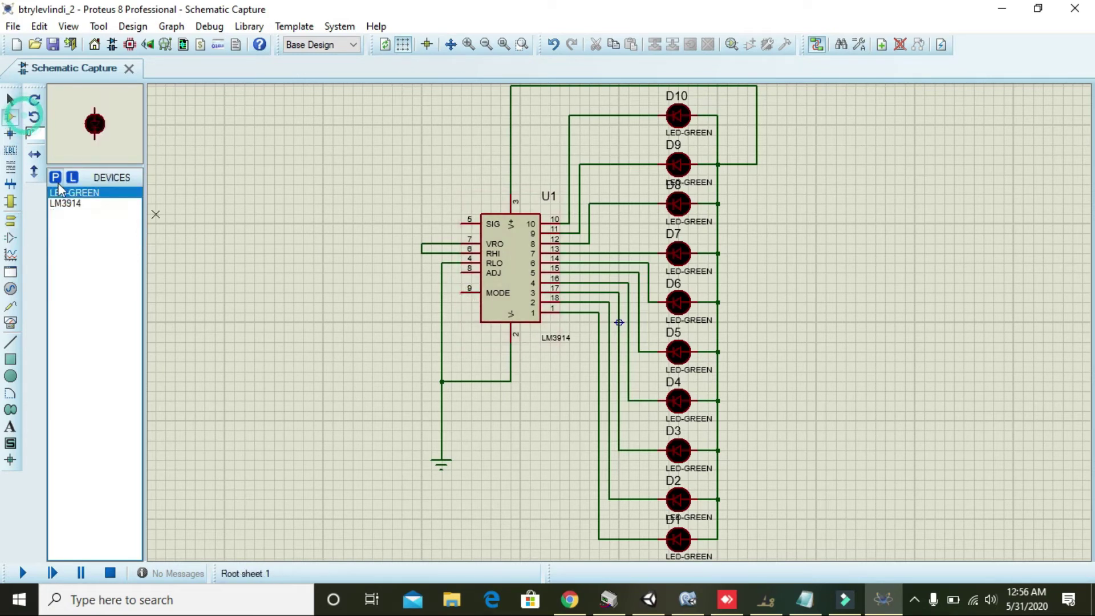
click(57, 181)
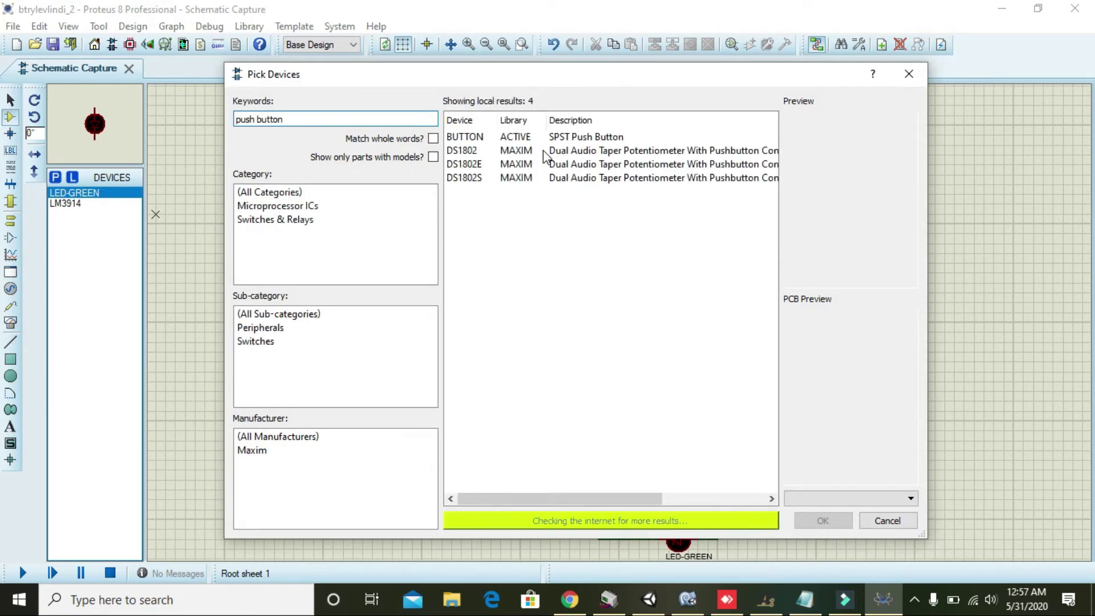
click(542, 150)
click(542, 138)
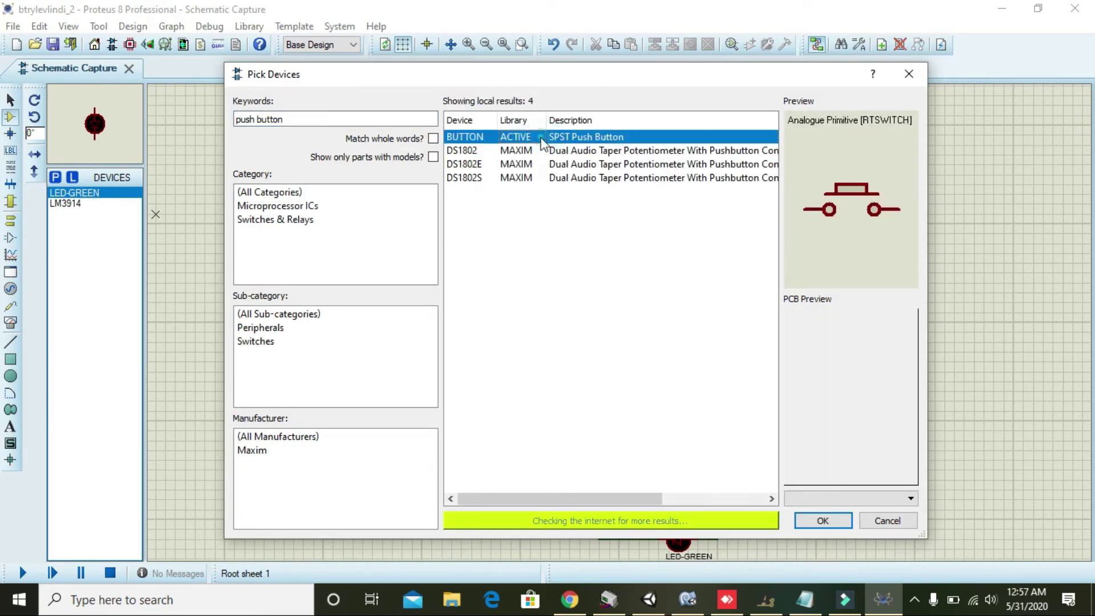
click(824, 520)
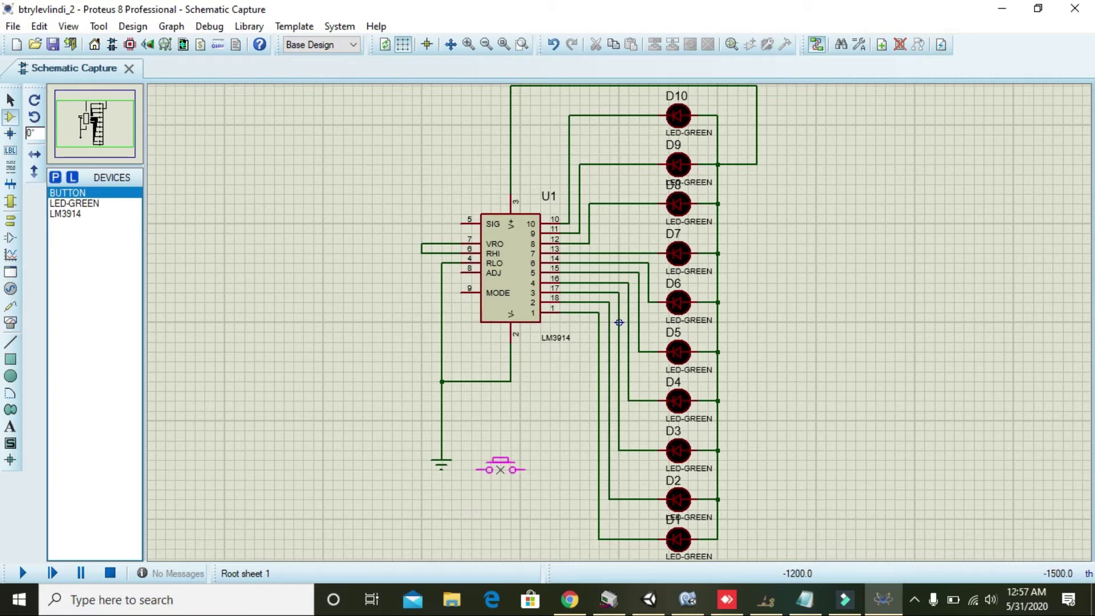
Step: Place the push button below U1, wire MODE pin 9 to it, and pick a battery part
click(501, 467)
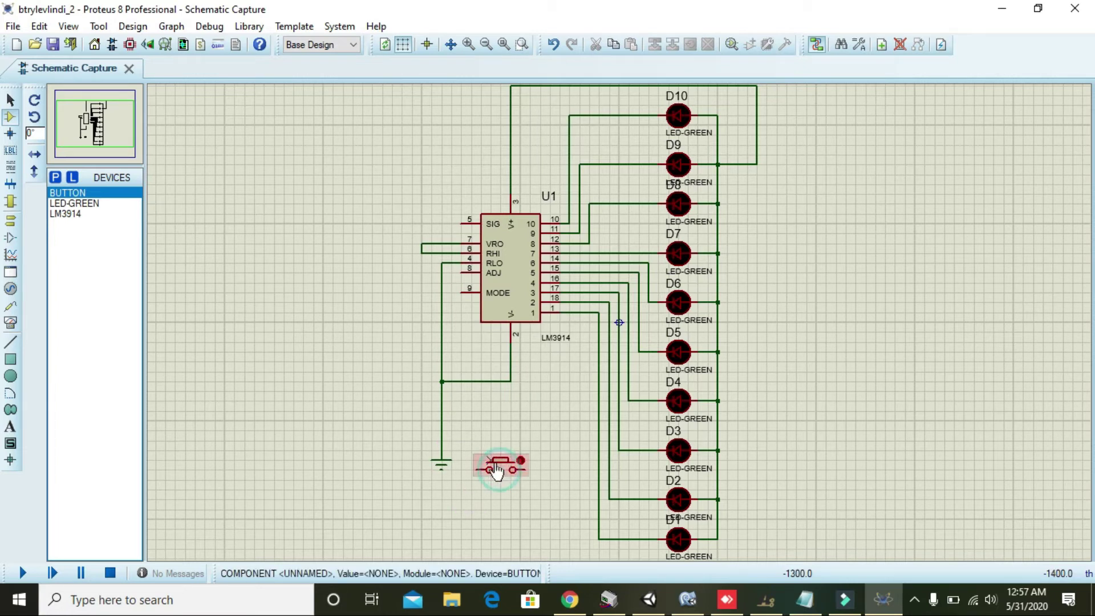
click(453, 292)
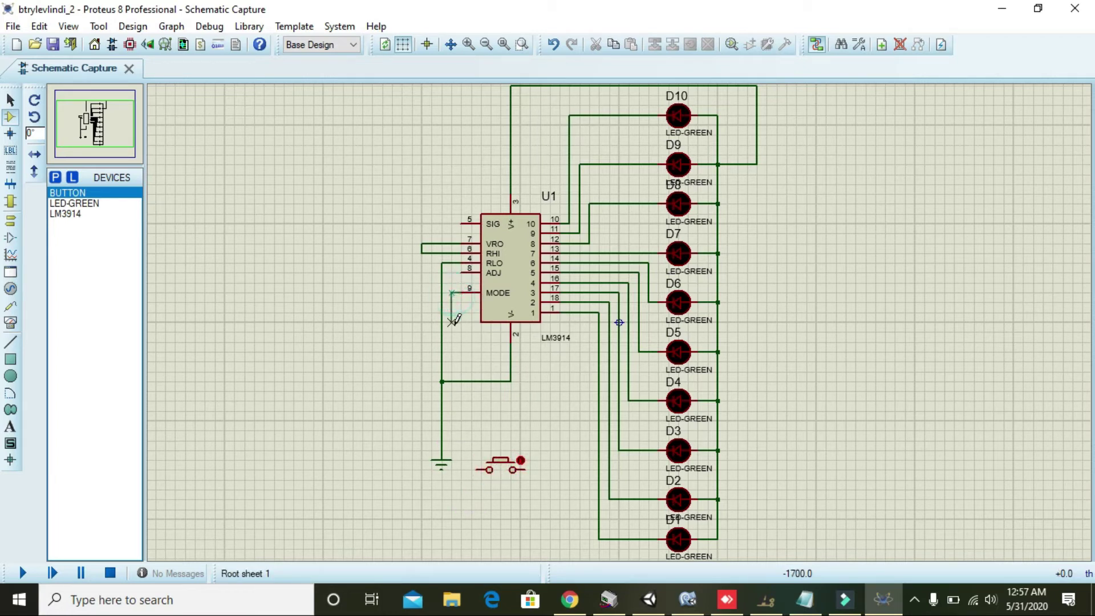
click(477, 469)
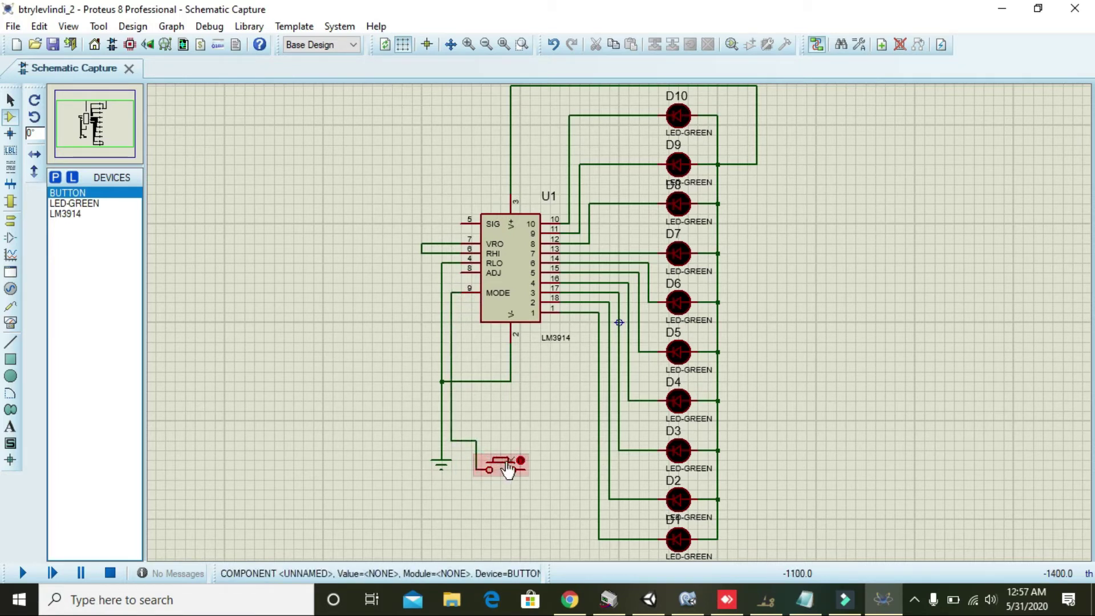
click(57, 176)
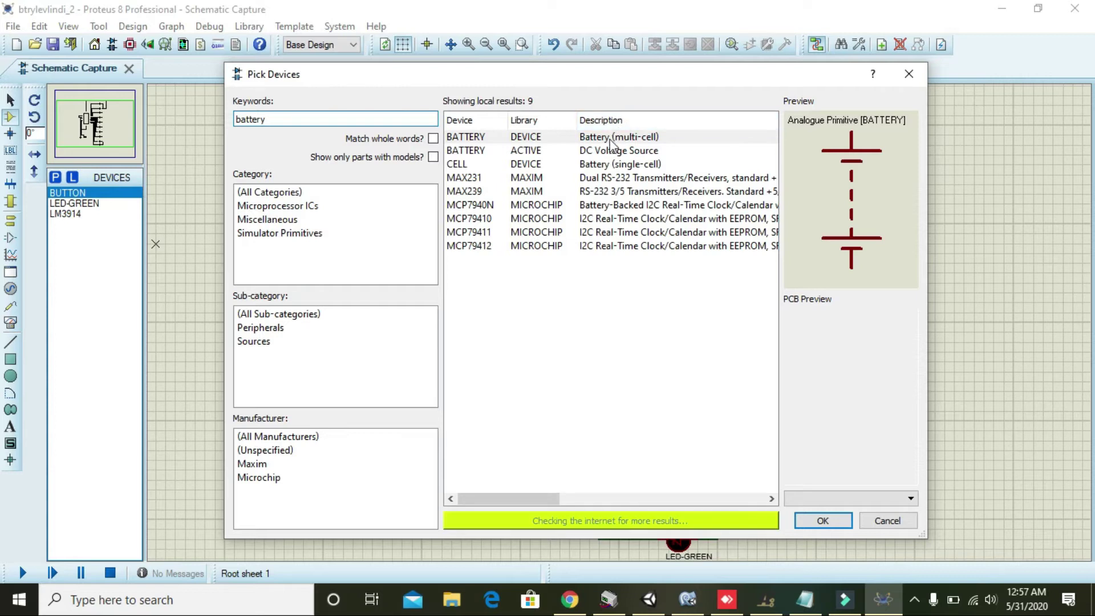
click(608, 140)
Step: Place the 9V battery BAT1 below the chip
click(823, 520)
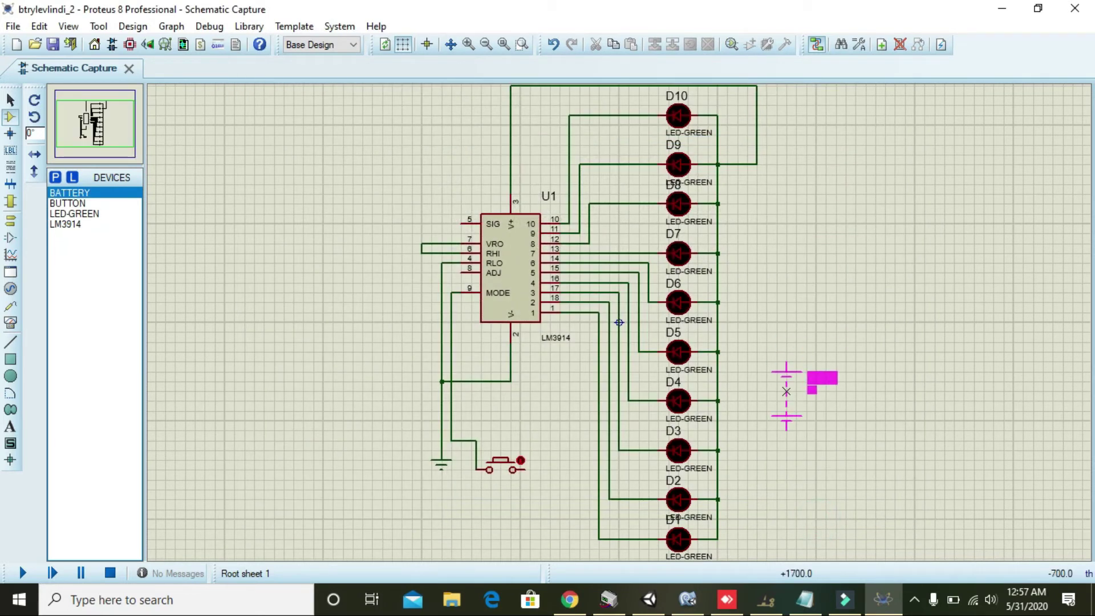
scroll(786, 481, down, 1)
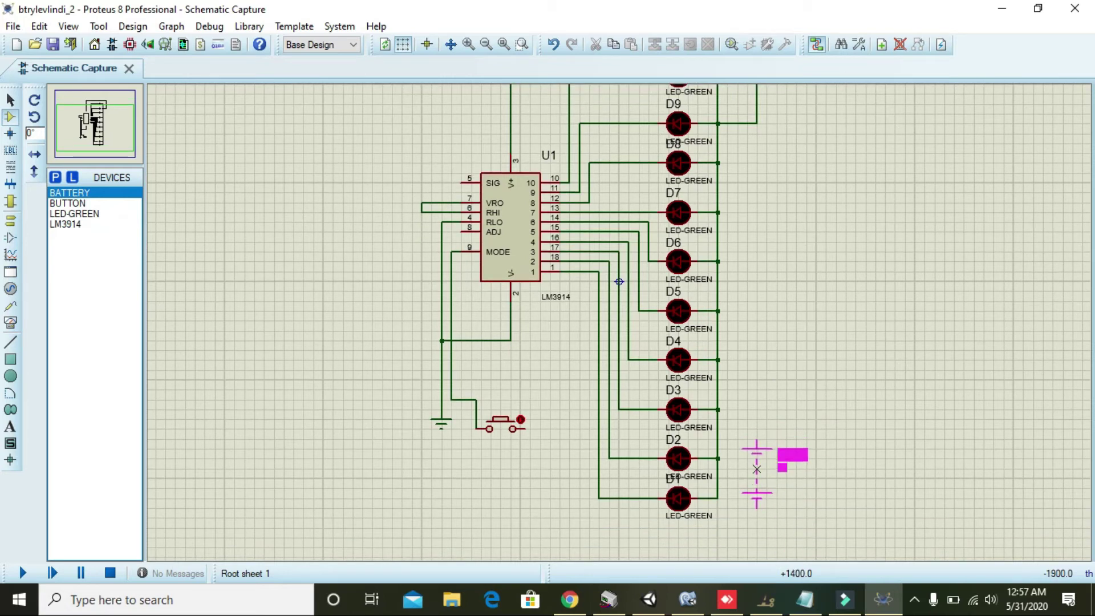
click(550, 481)
Step: Wire BAT1's top terminal around below the LEDs to D2's right-end junction
click(549, 446)
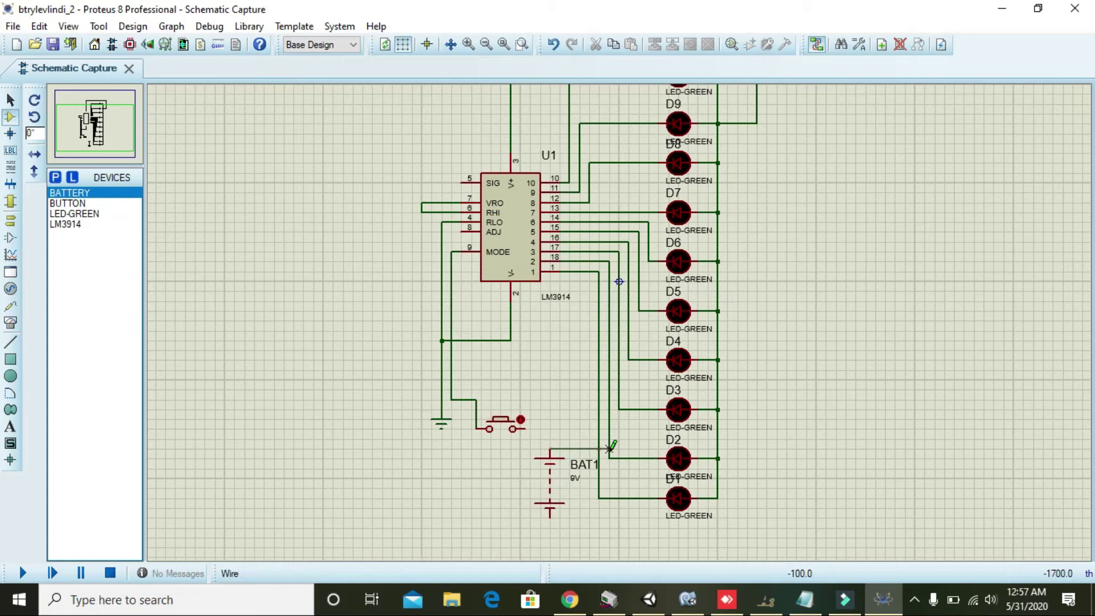
click(628, 449)
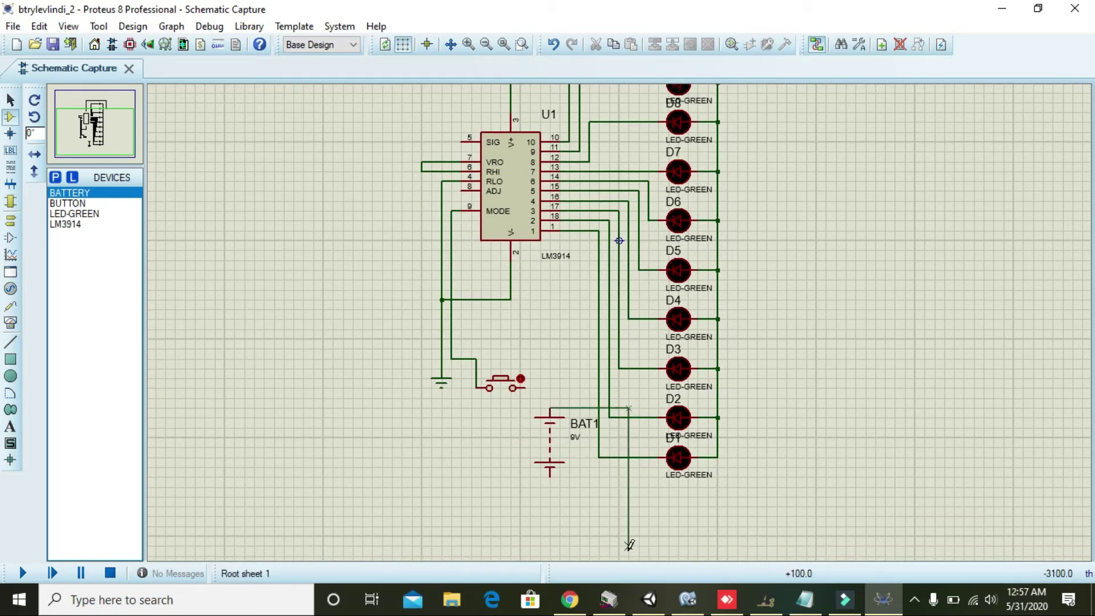
click(630, 506)
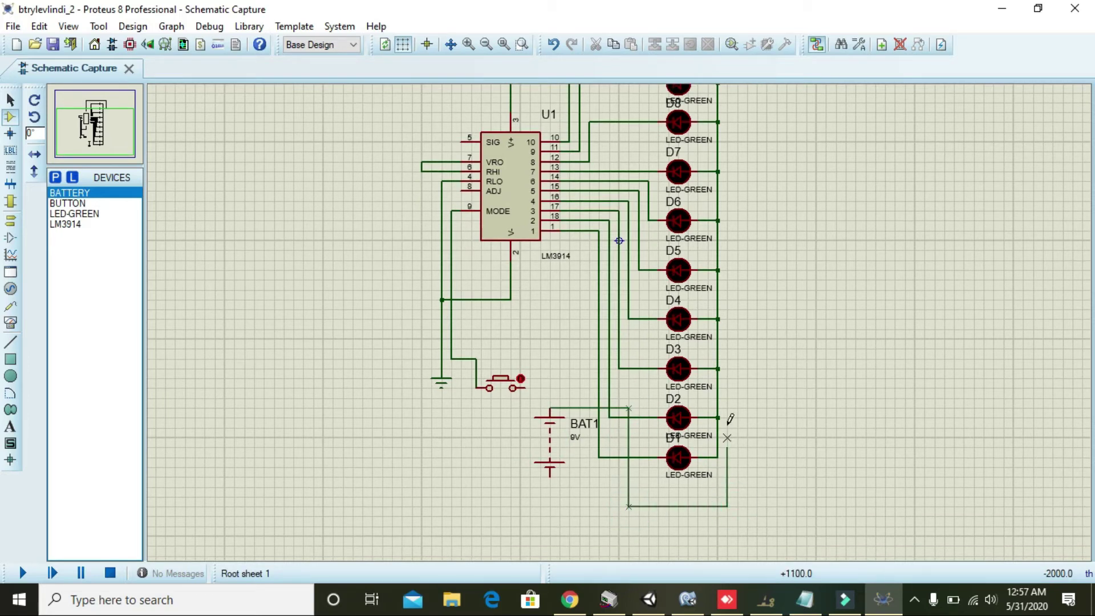
click(720, 418)
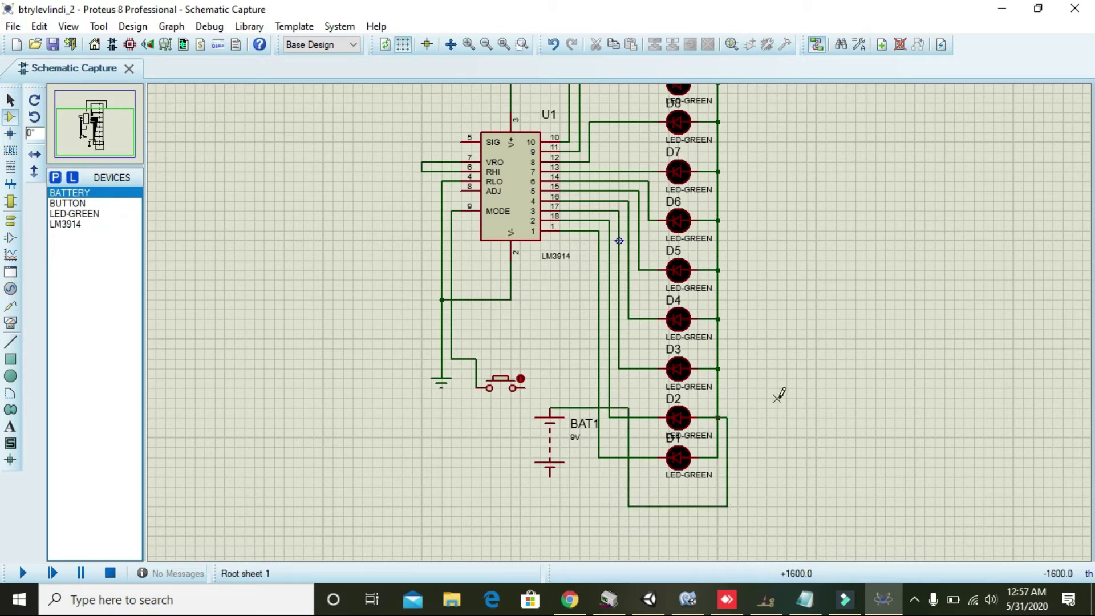
drag(759, 94, 786, 156)
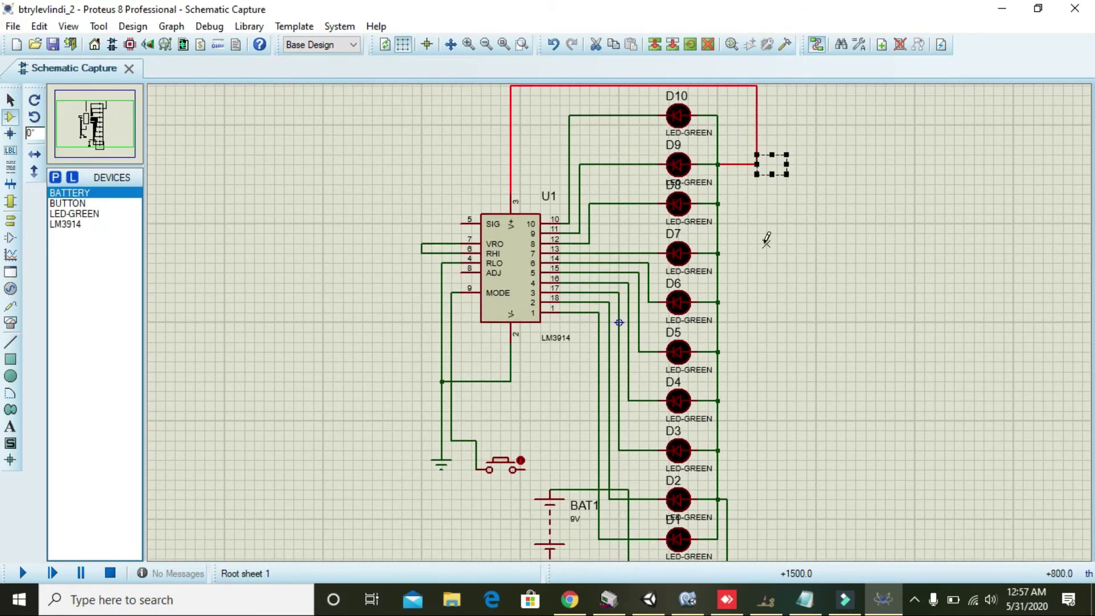
drag(767, 250, 800, 485)
Step: Route a wire from BAT1's bottom terminal down, left and up onto the ground line near U1
click(487, 44)
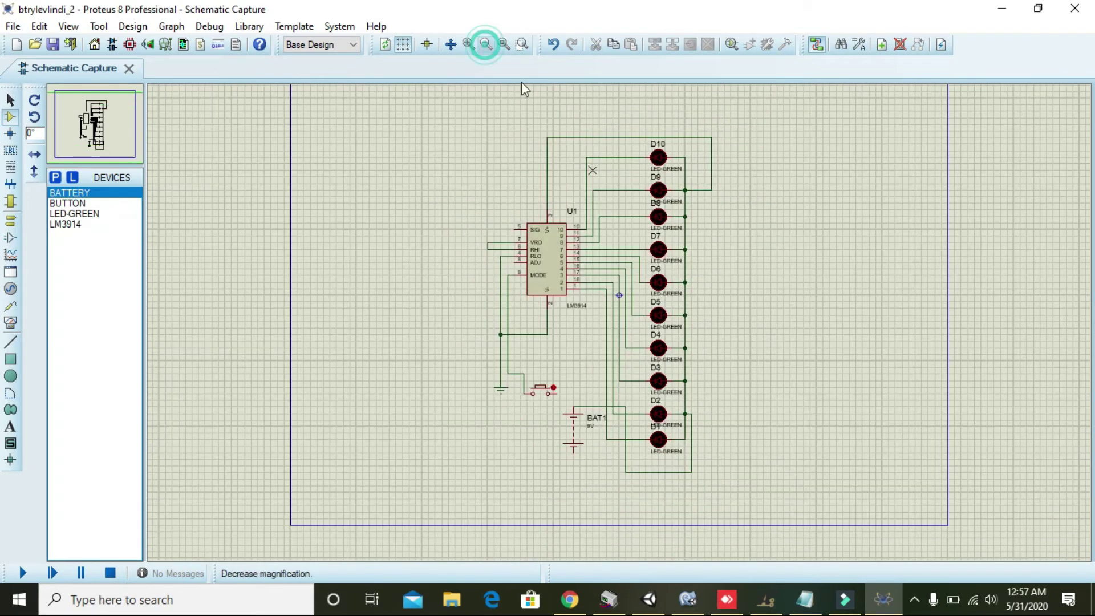
drag(782, 153, 738, 106)
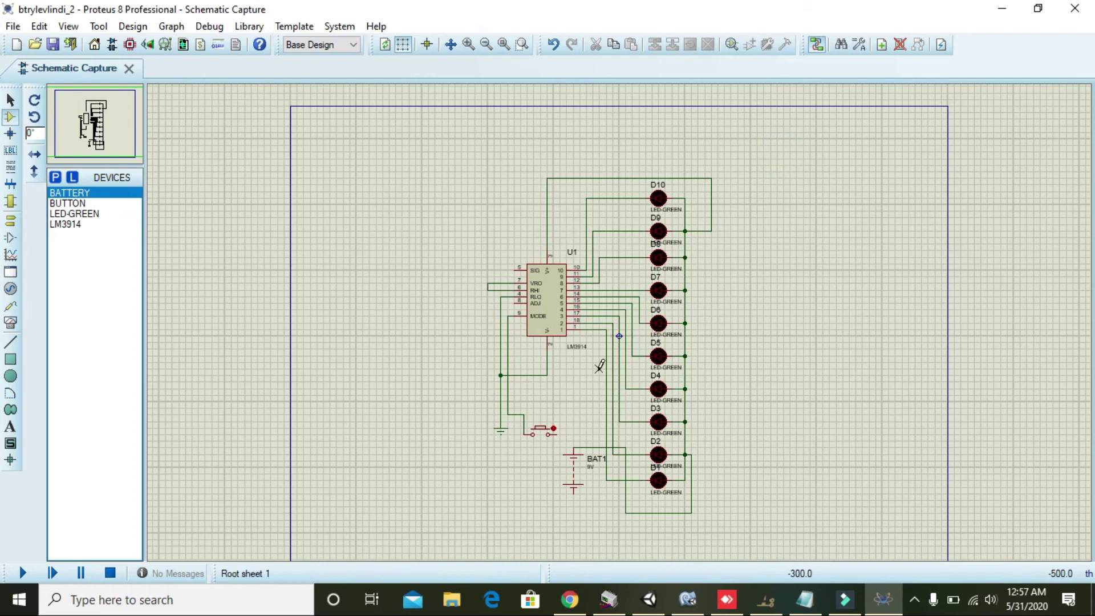
click(469, 44)
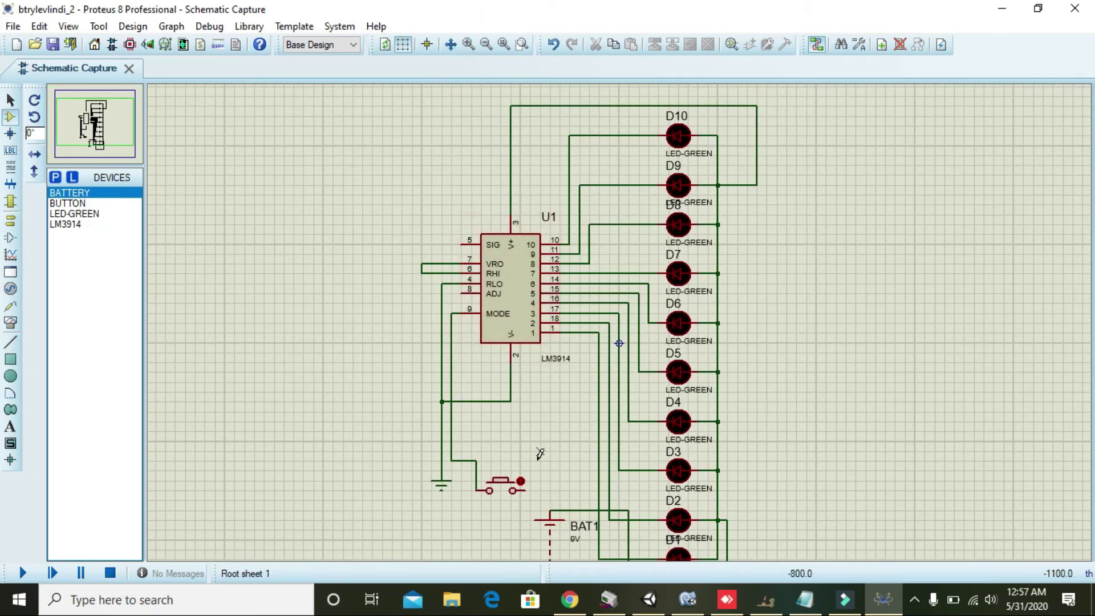
drag(513, 527, 510, 504)
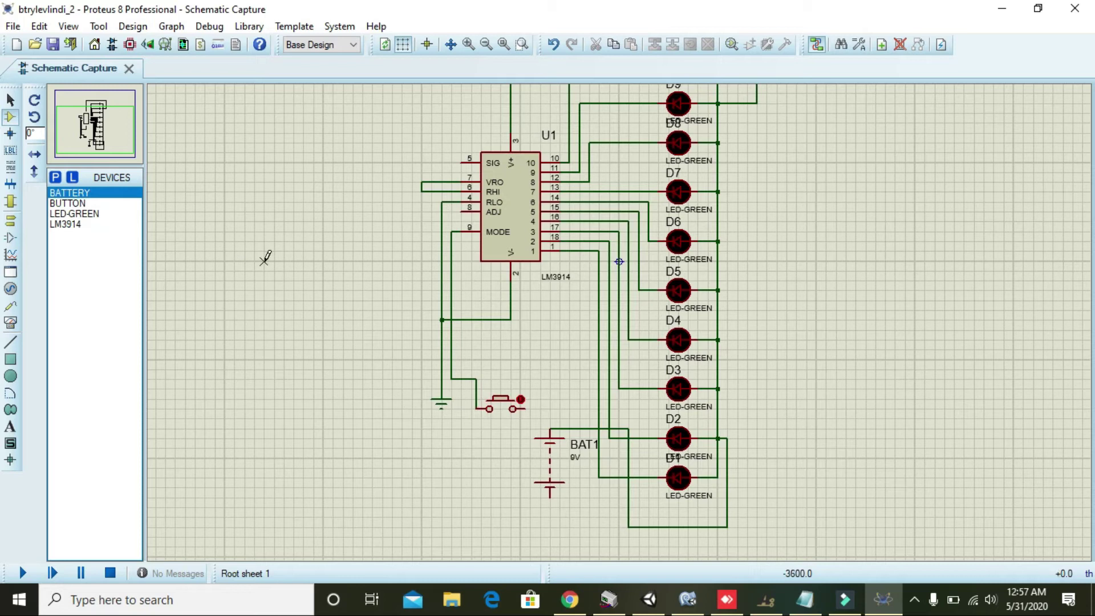
click(550, 495)
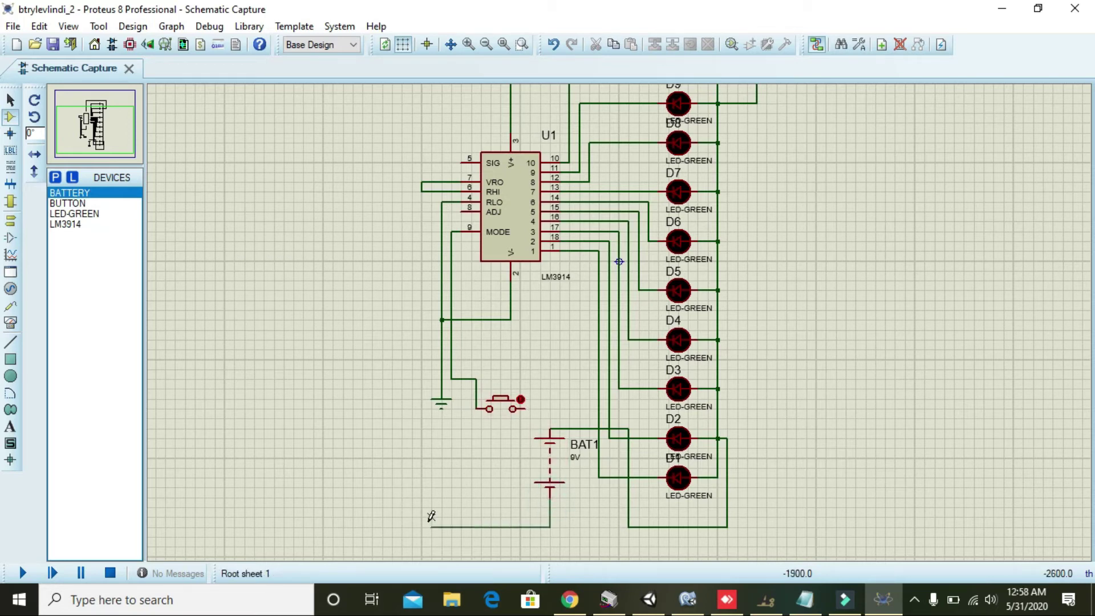
click(402, 536)
click(443, 348)
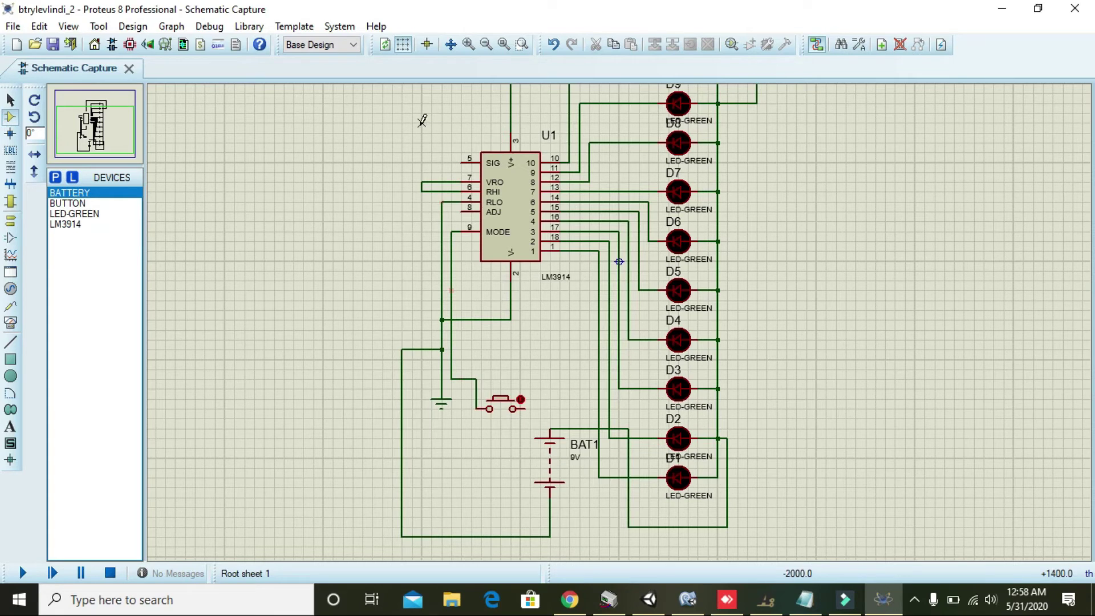
drag(421, 123, 417, 149)
drag(411, 83, 412, 182)
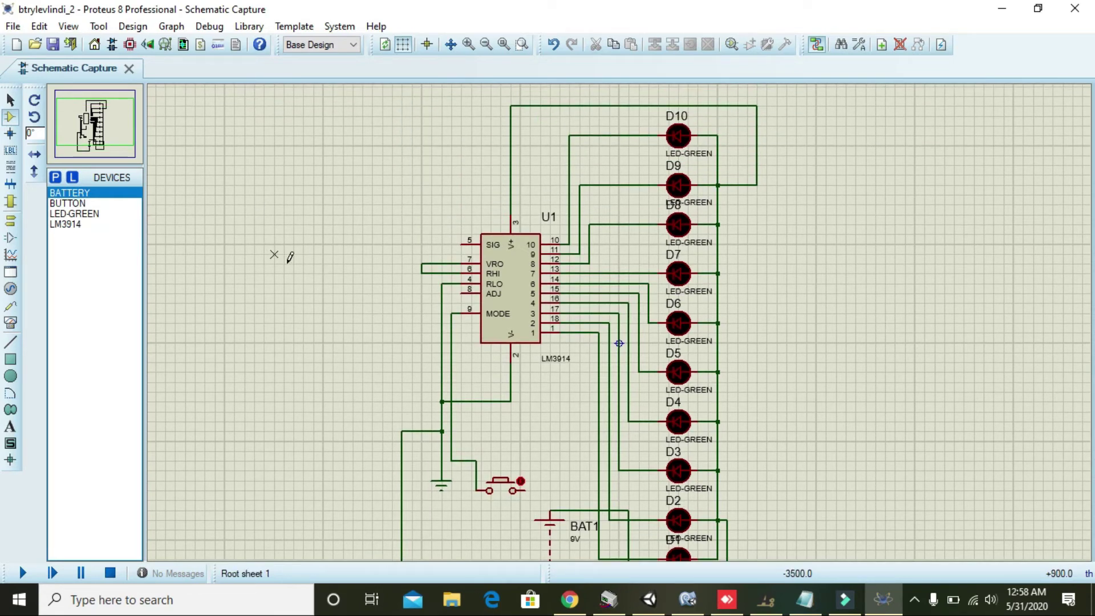
Step: Place battery BAT2 left of the LM3914 and set its voltage to 12V
click(308, 264)
click(234, 263)
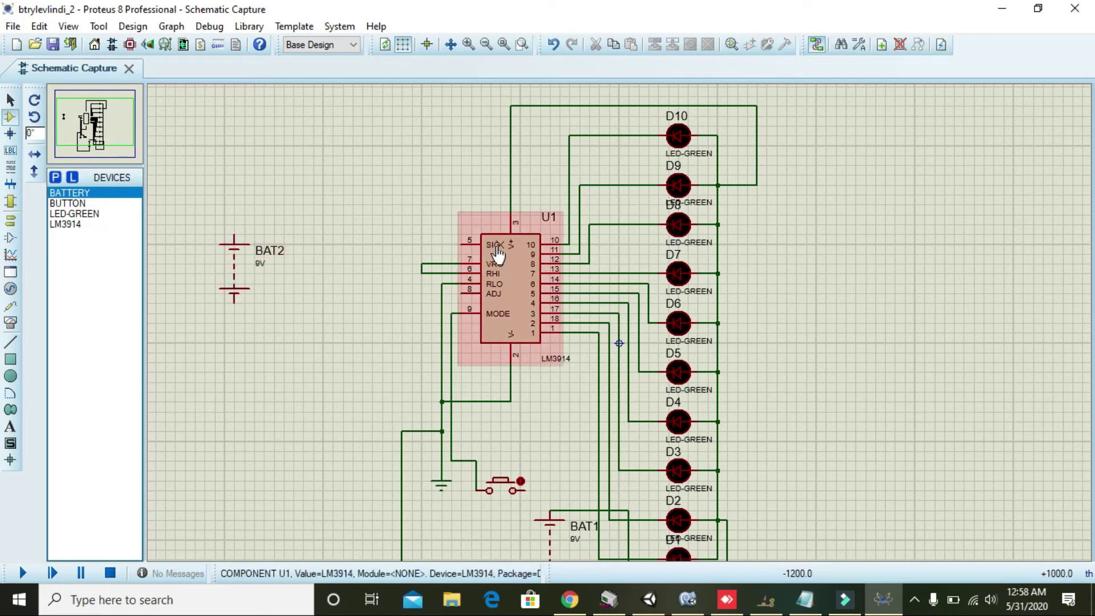
double_click(236, 274)
click(457, 191)
text(12V)
click(703, 174)
Step: Nudge BAT2 slightly further left
click(307, 174)
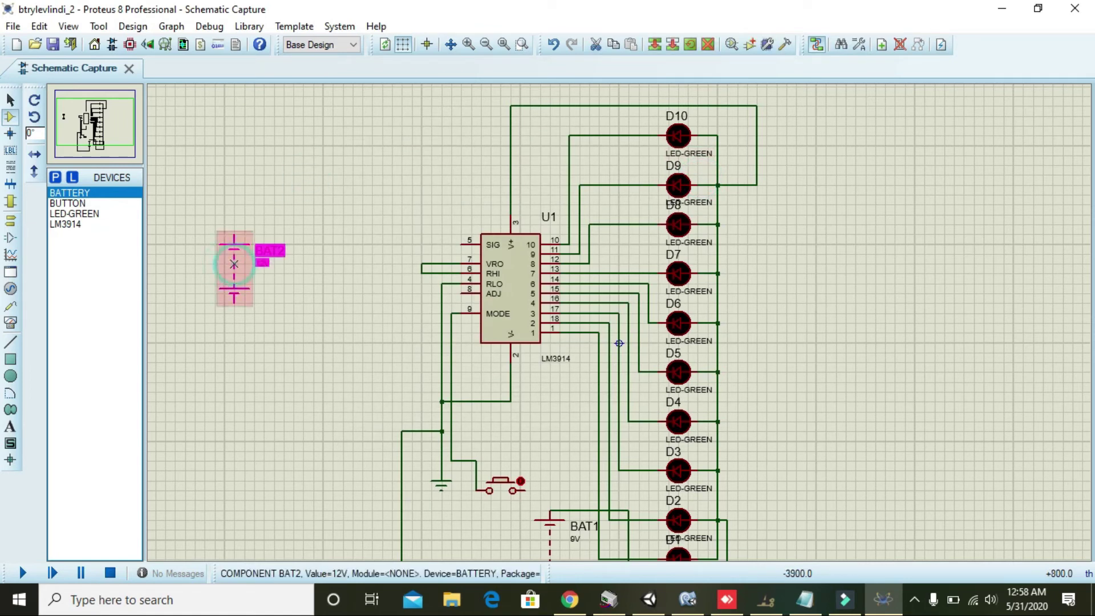
drag(229, 268, 199, 268)
click(287, 288)
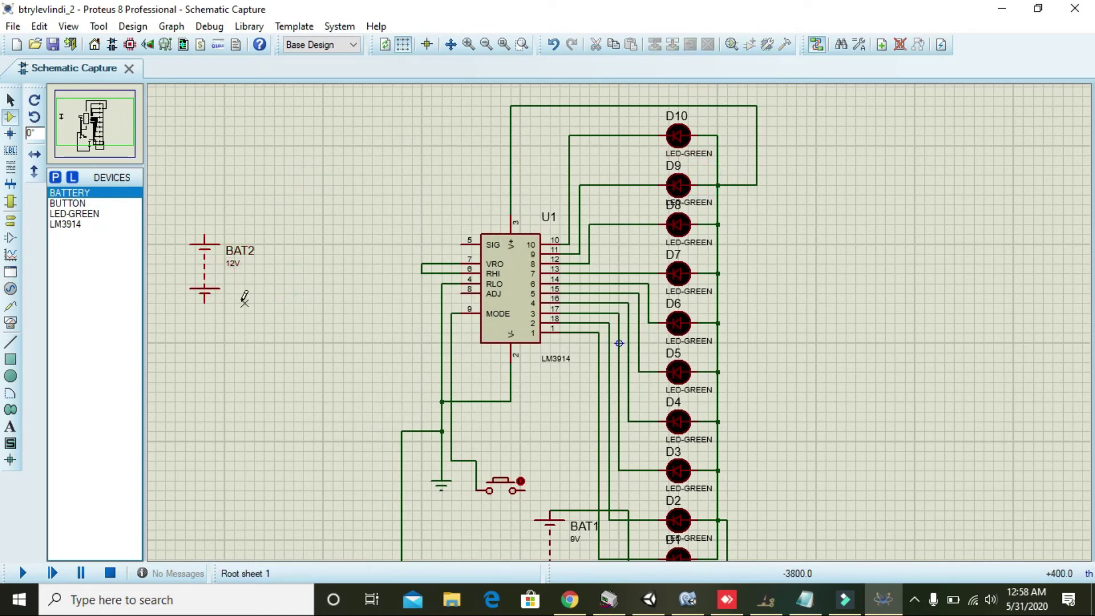
Step: Place a ground terminal below BAT2, wire it to BAT2's lower terminal, and open the parts search
click(11, 220)
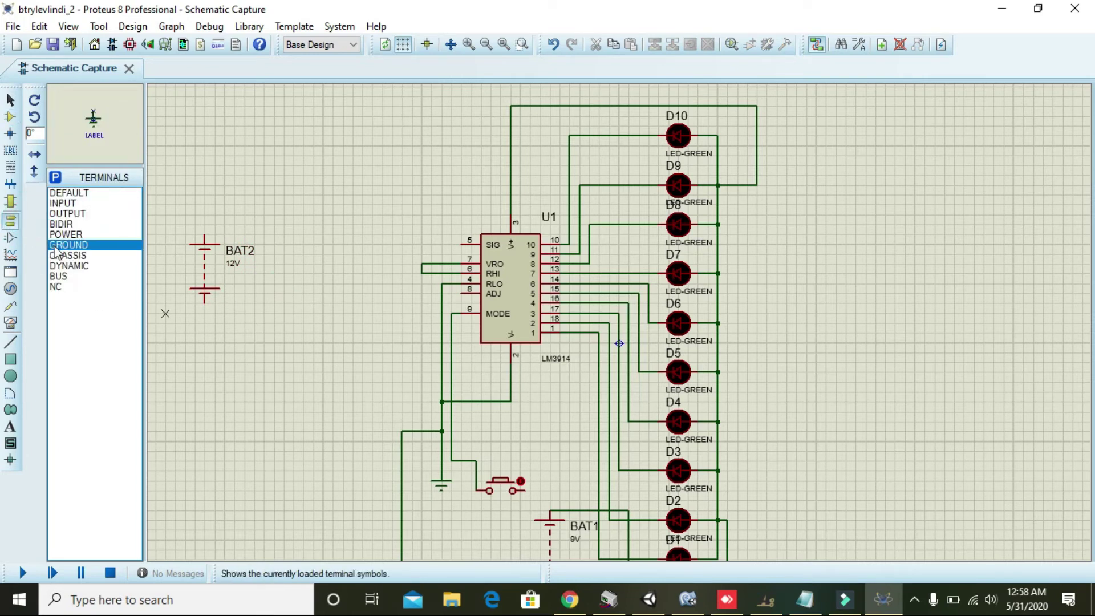
click(233, 342)
click(234, 363)
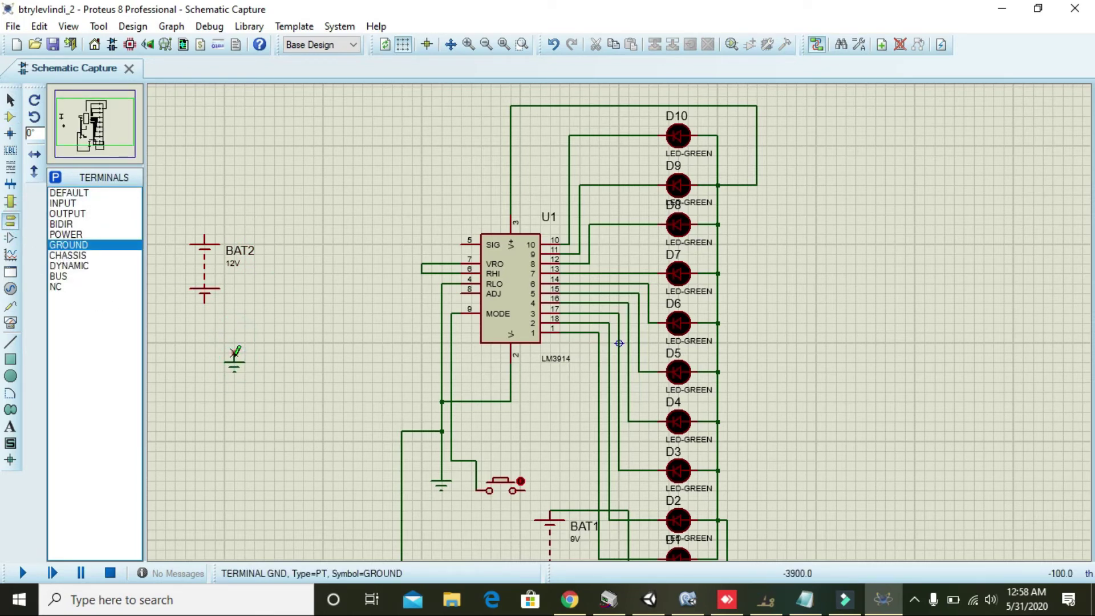
click(234, 358)
click(205, 302)
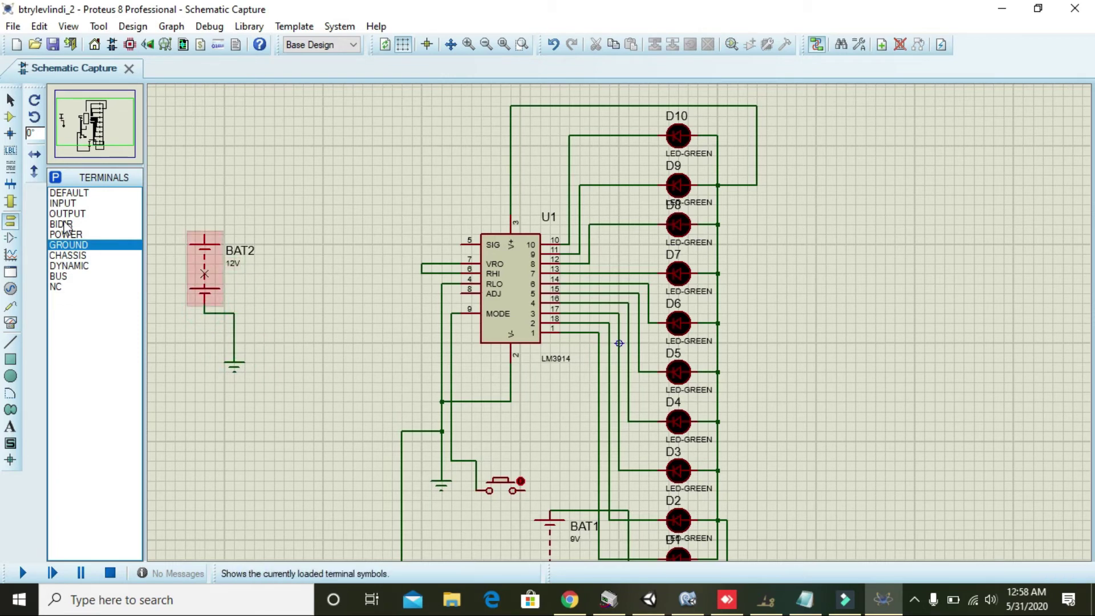
click(10, 118)
click(56, 178)
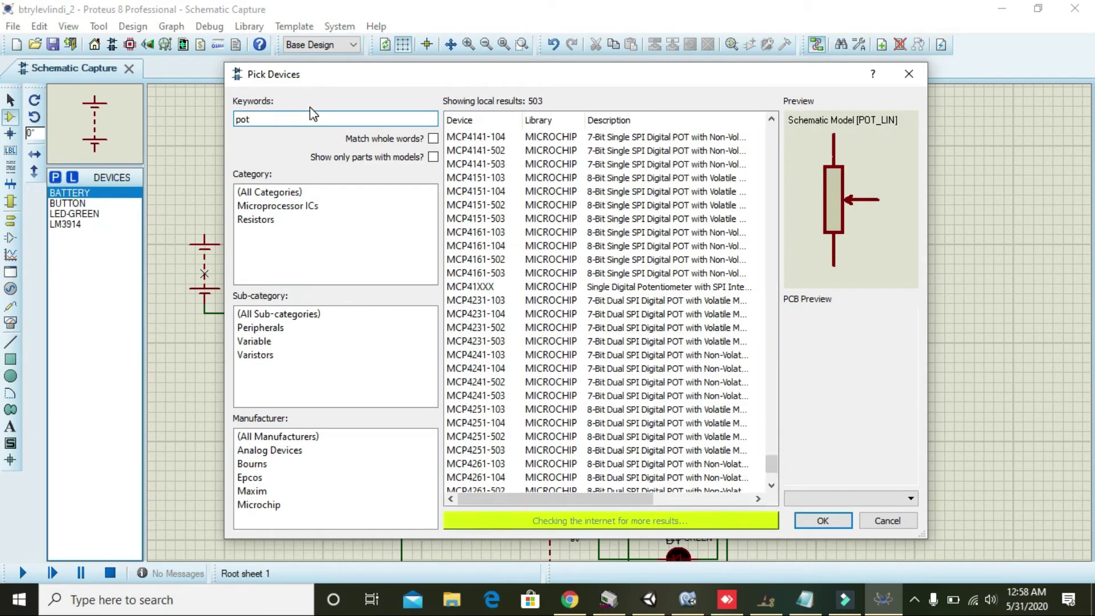
Step: Refine the search to 'pot active' and add the POT-HG potentiometer to the device list
click(276, 219)
click(270, 120)
text(active)
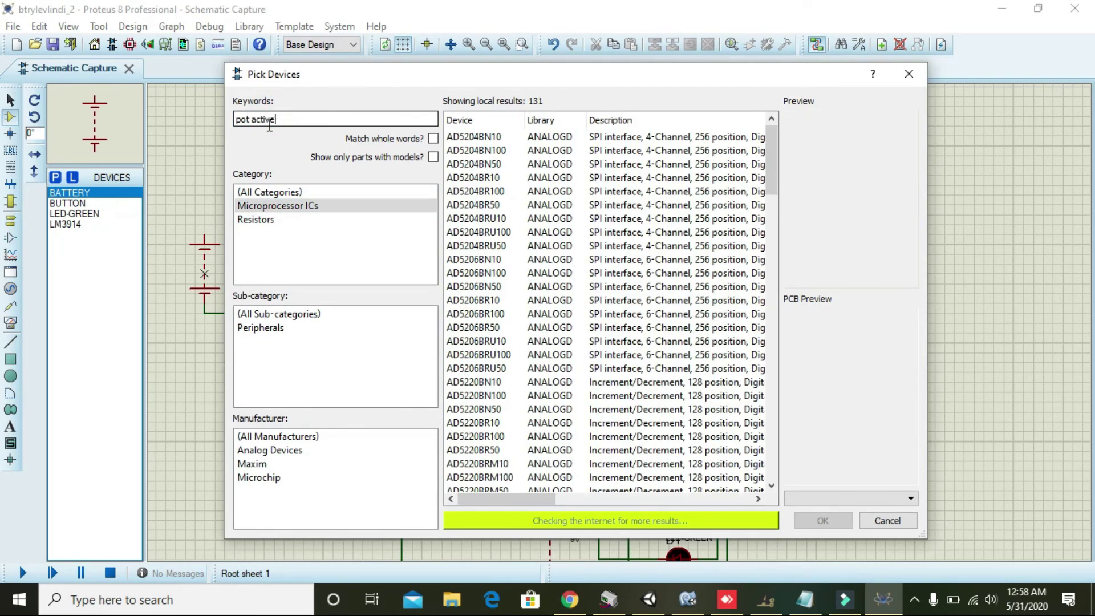
click(569, 151)
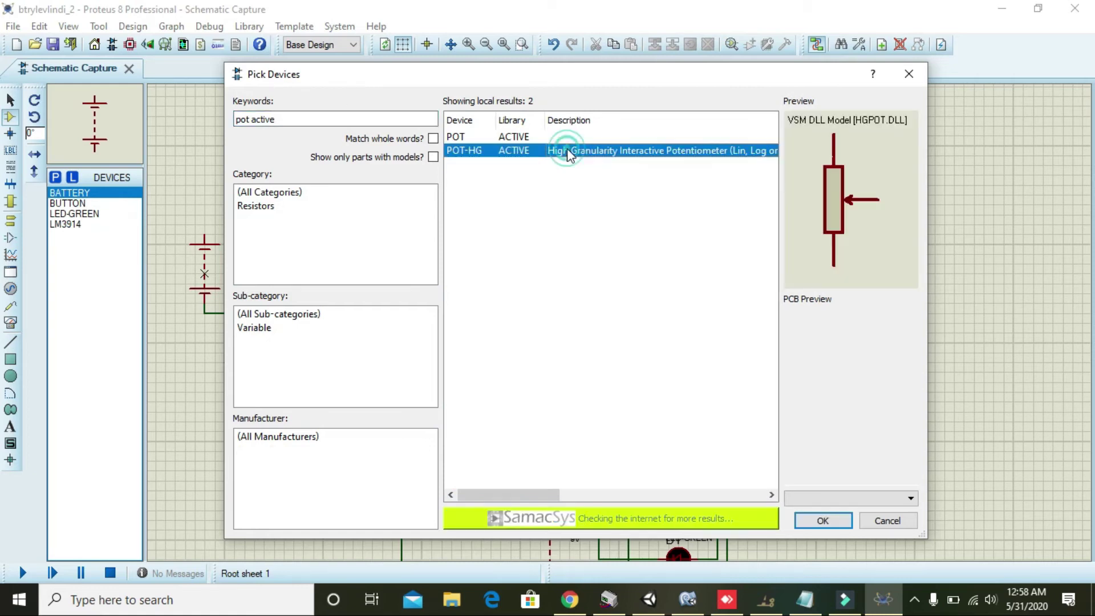
click(823, 520)
Step: Place RV1 beside BAT2, tie its lower pin to the ground wire, and wire U1's SIG pin 5 to its wiper
click(313, 279)
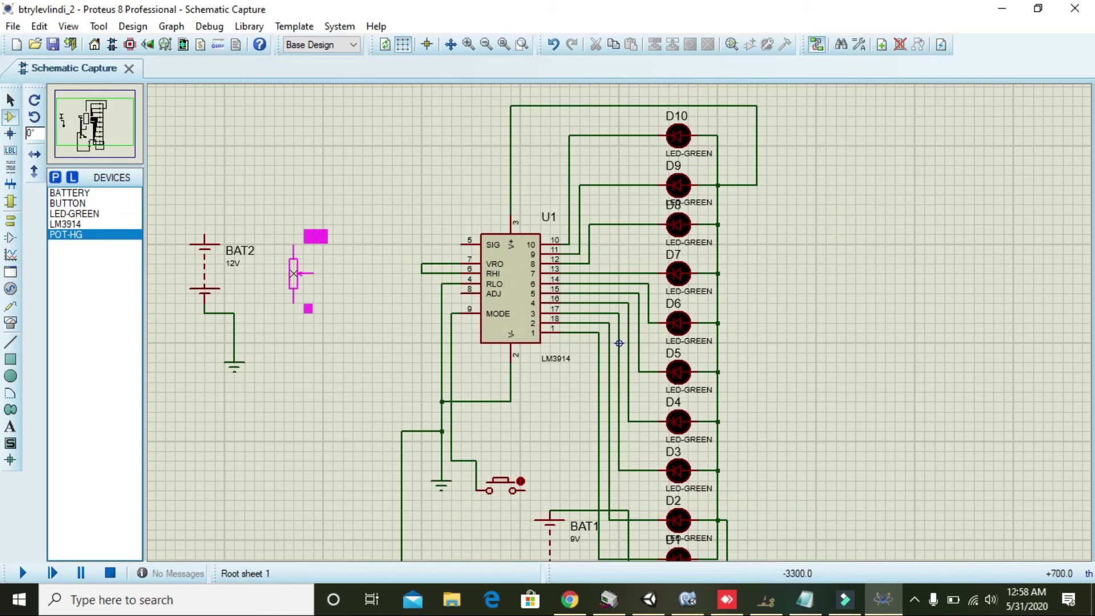
click(287, 276)
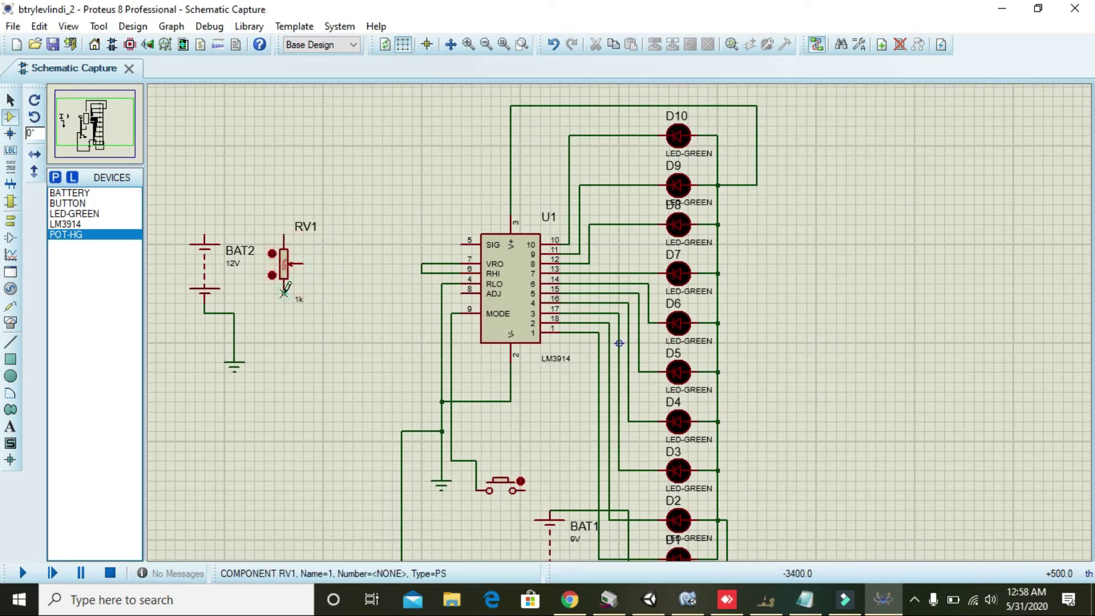
click(284, 291)
click(235, 313)
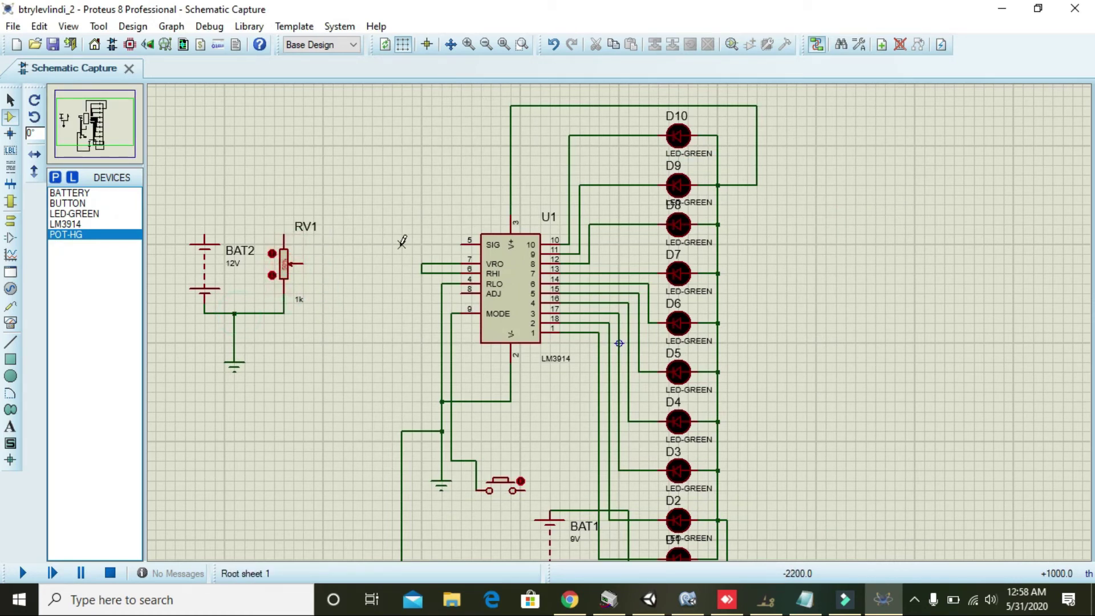
click(461, 244)
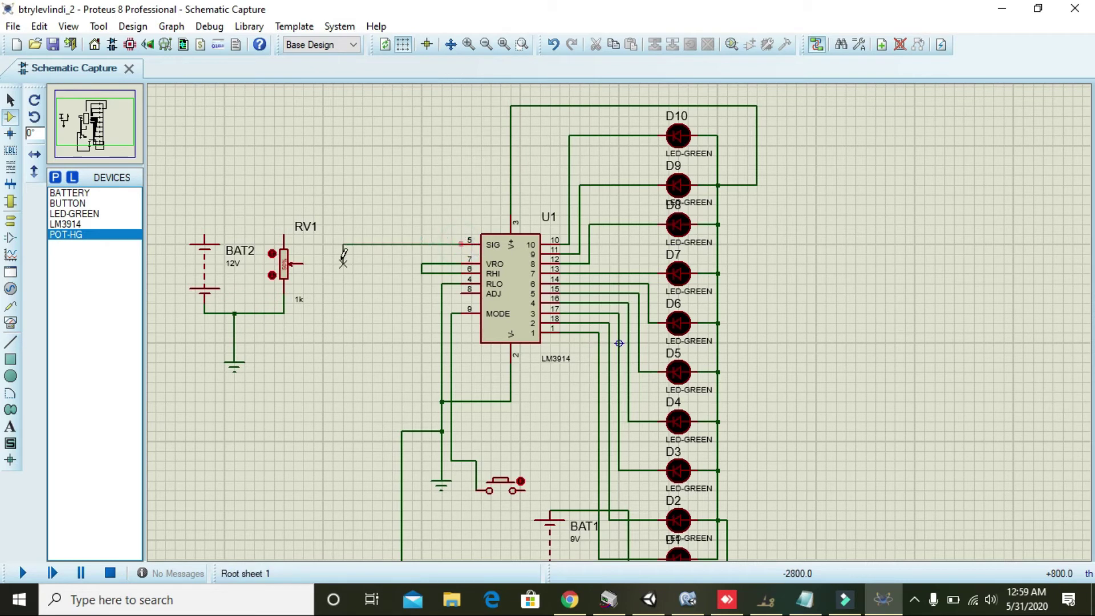
click(303, 264)
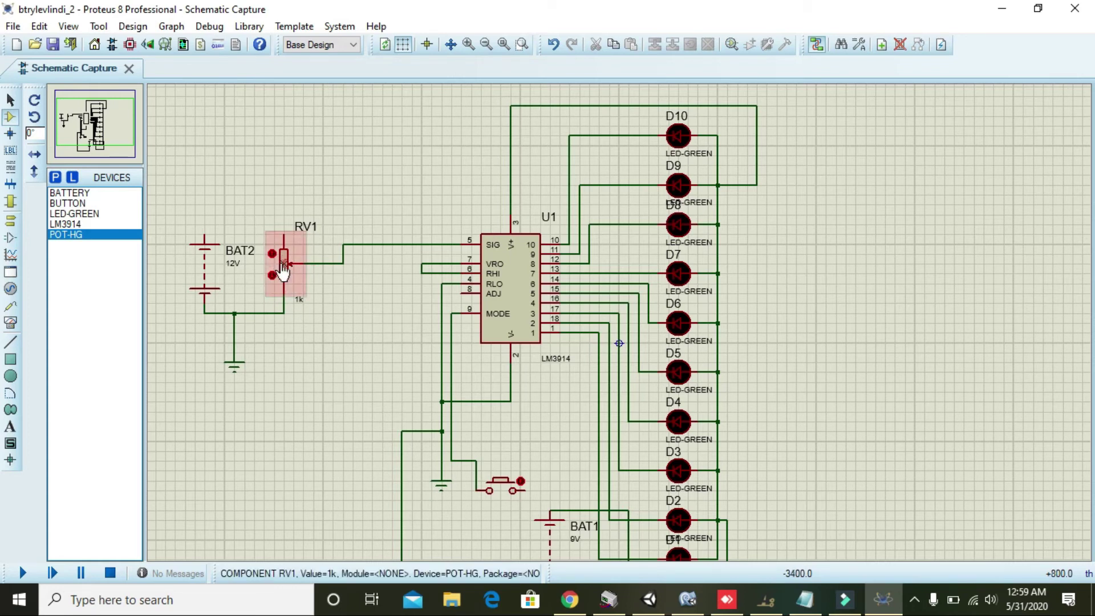
Step: Edit RV1's properties to change its resistance to 4k
right_click(282, 265)
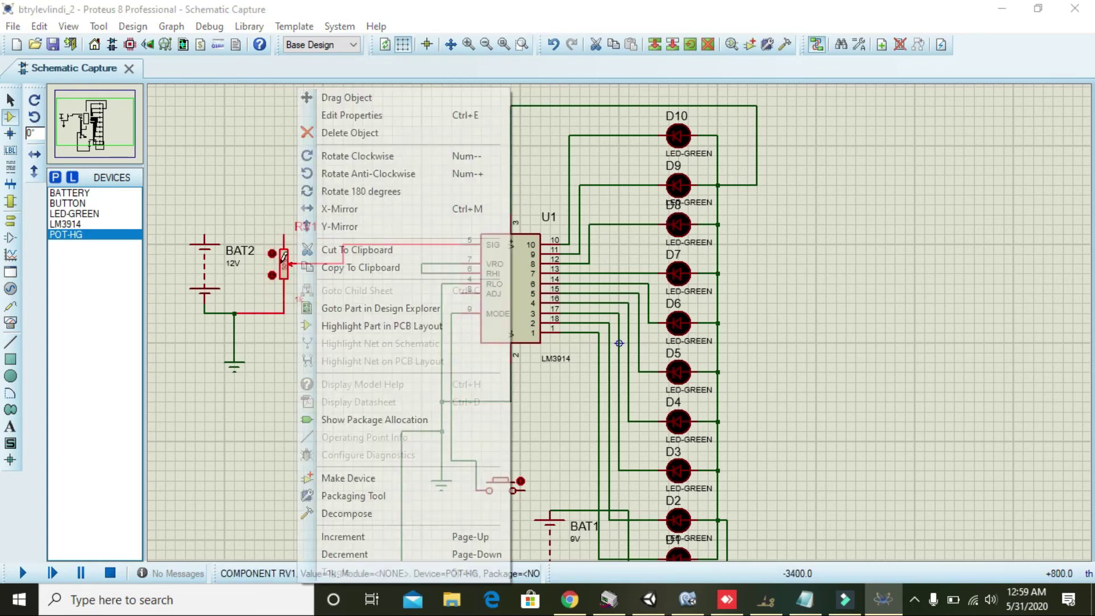
click(336, 121)
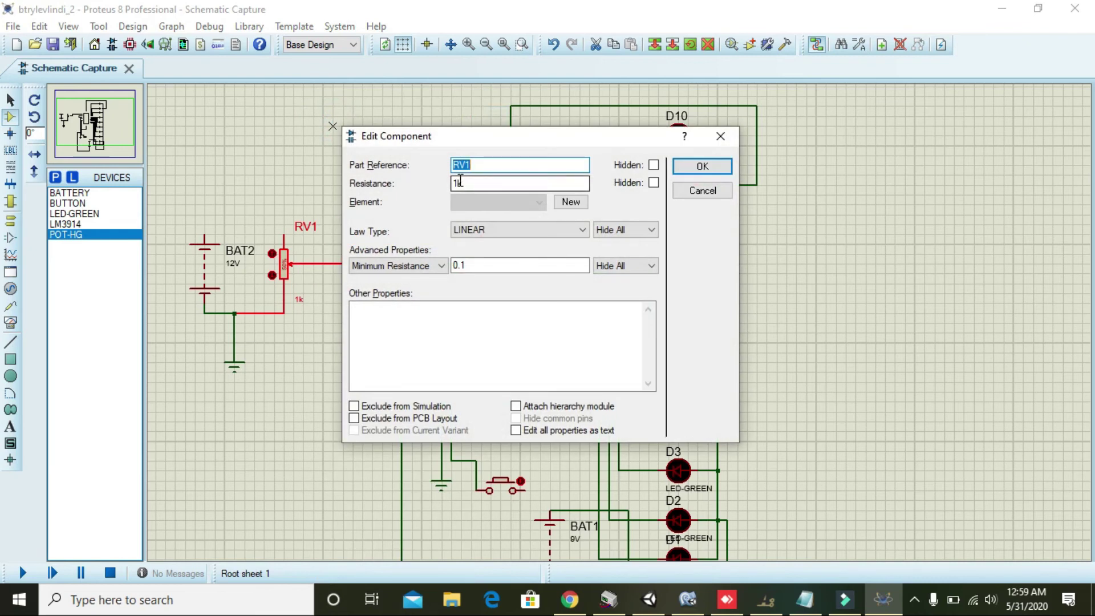
drag(458, 183, 455, 182)
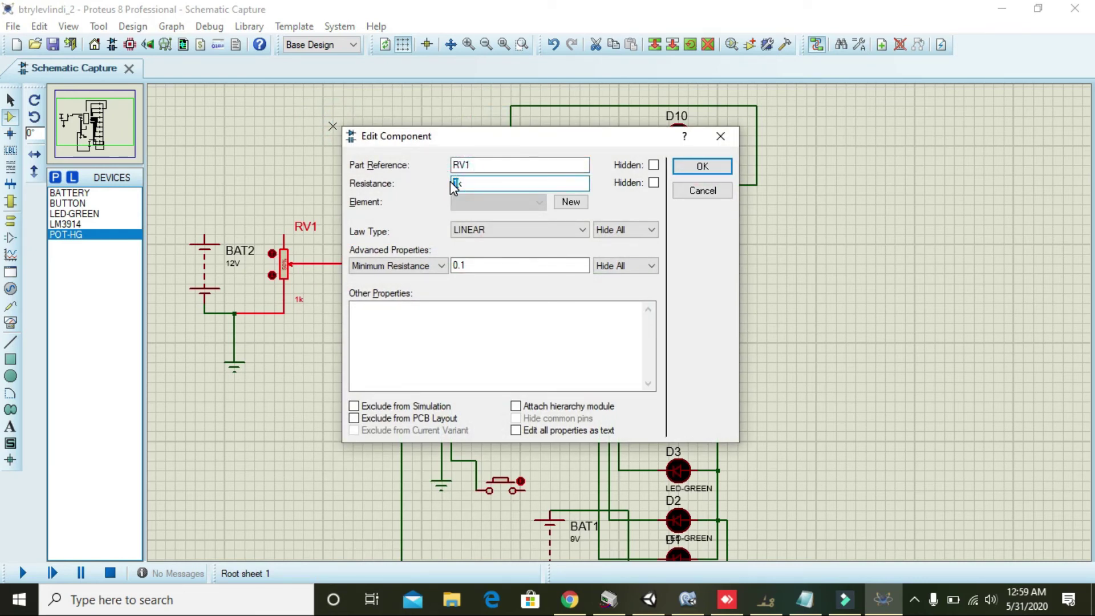
text(4)
click(702, 166)
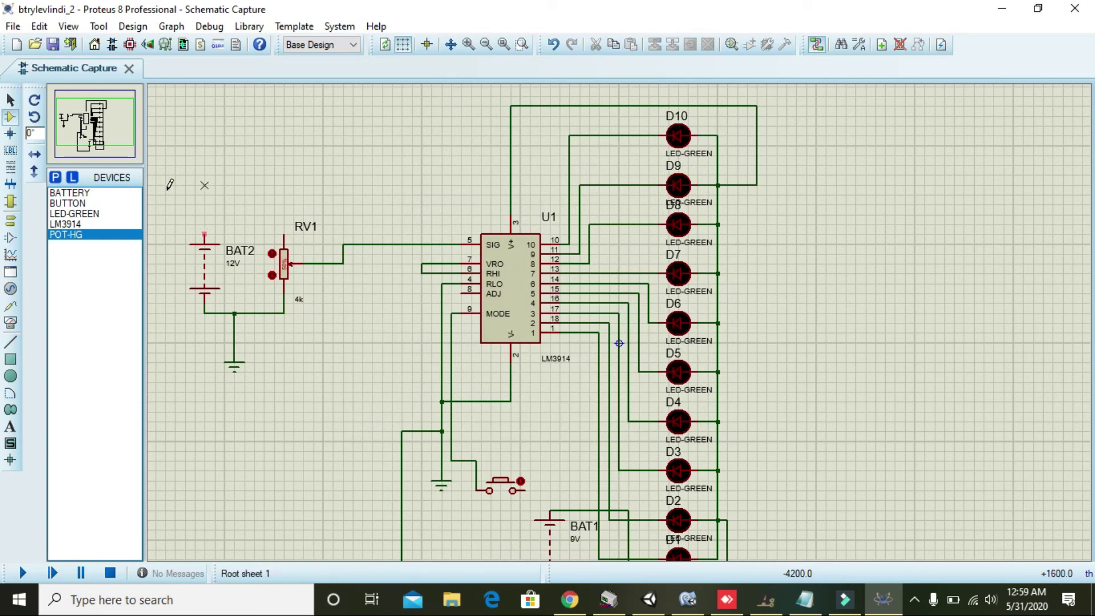
Step: Search '0.6w' under Resistors and add the 10k MINRES10K resistor to the device list
click(54, 178)
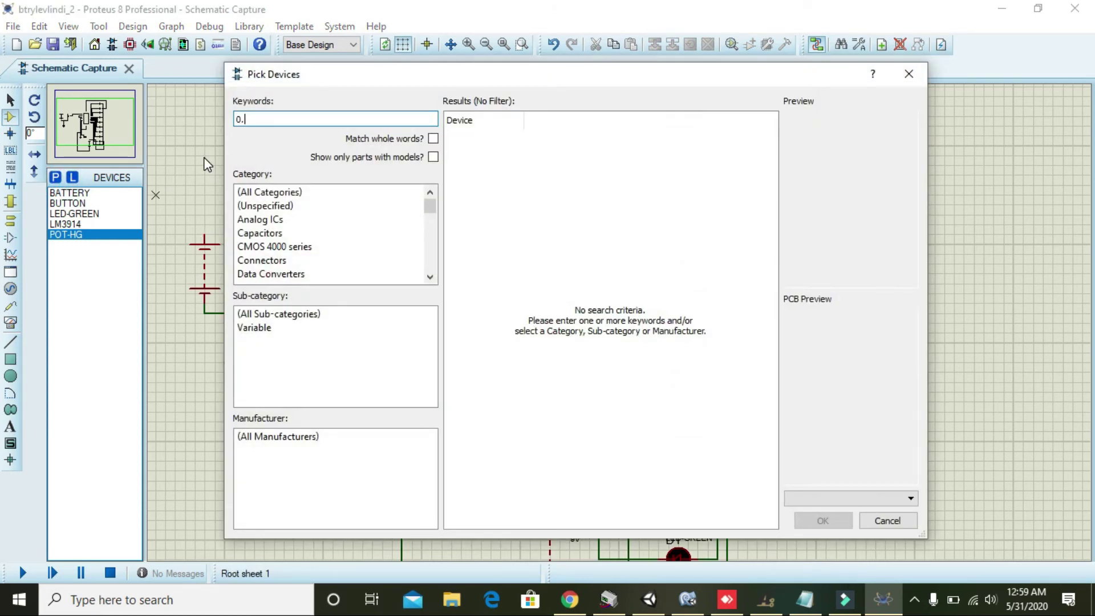
text(0.6w)
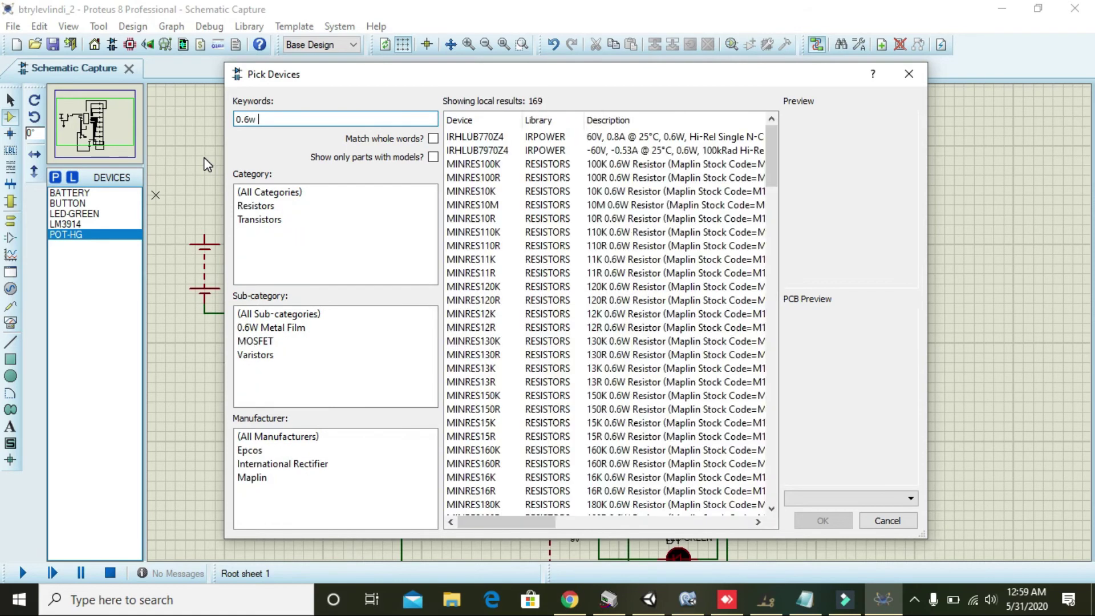
click(257, 206)
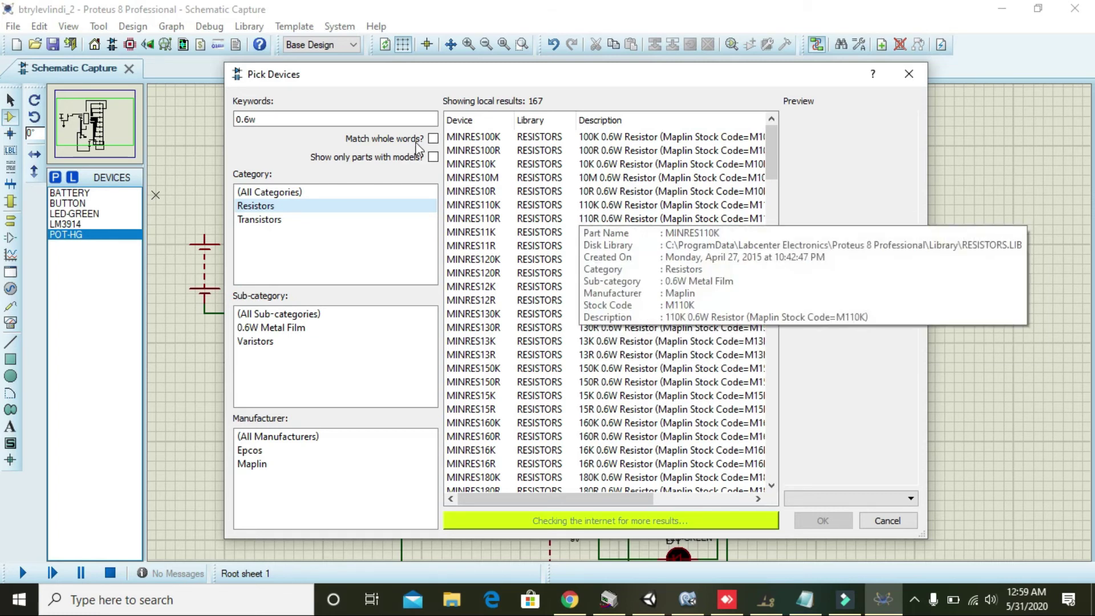
click(656, 164)
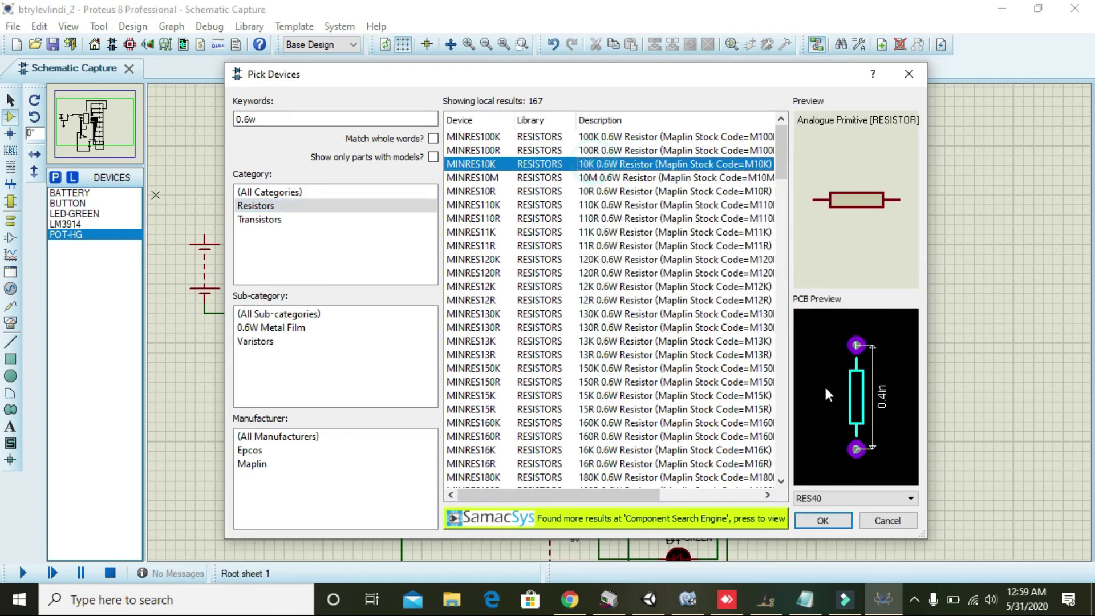
click(823, 520)
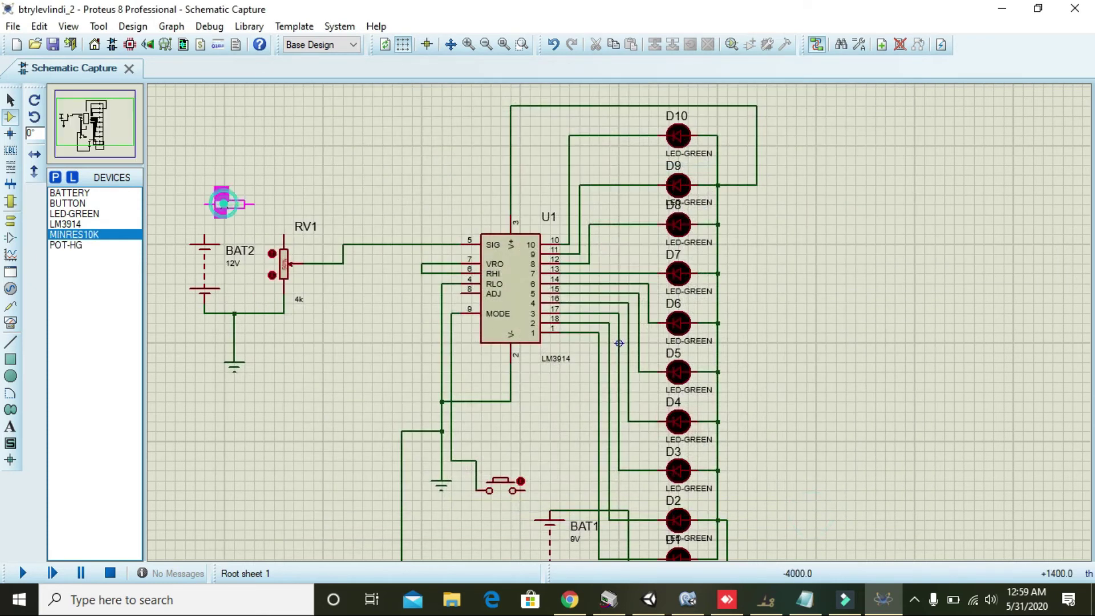
Step: Place 10k resistor R1 above BAT2, wired between BAT2's top terminal and RV1's top pin
click(244, 204)
click(233, 203)
click(205, 229)
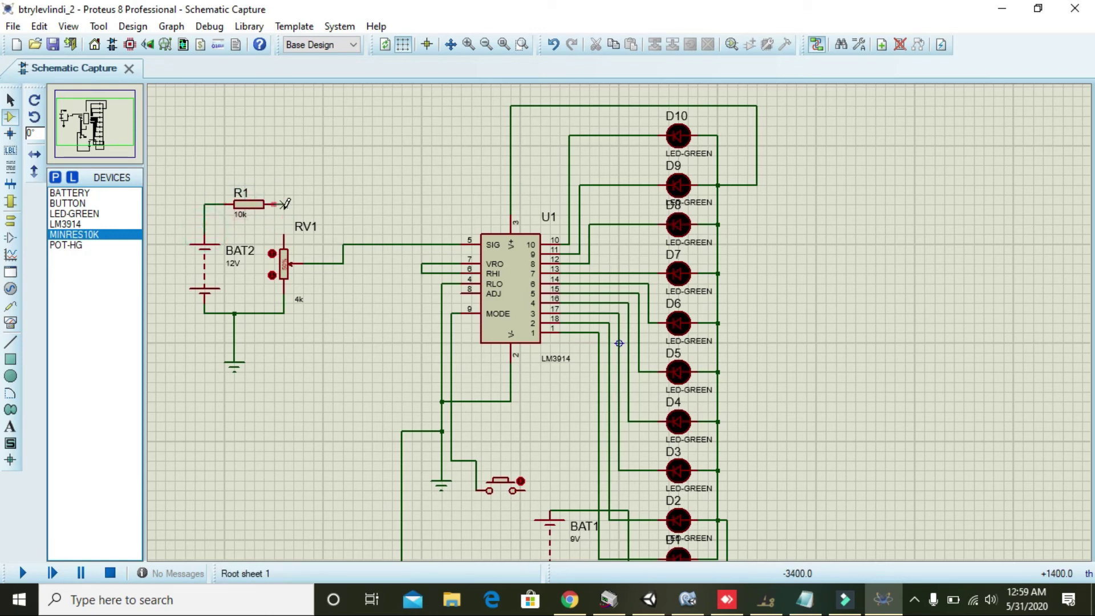
click(283, 250)
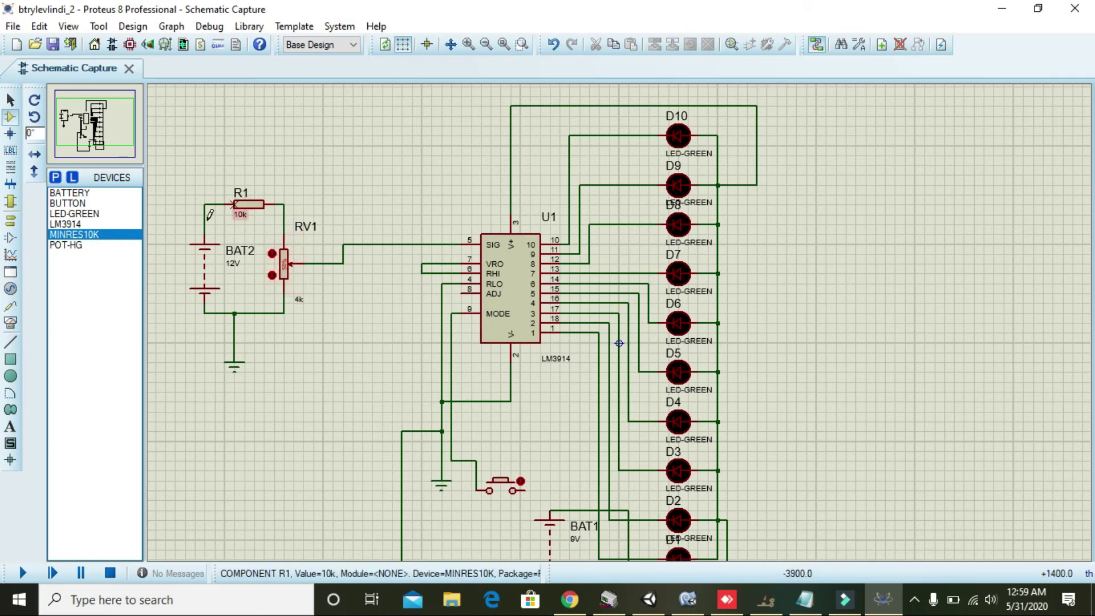
click(9, 290)
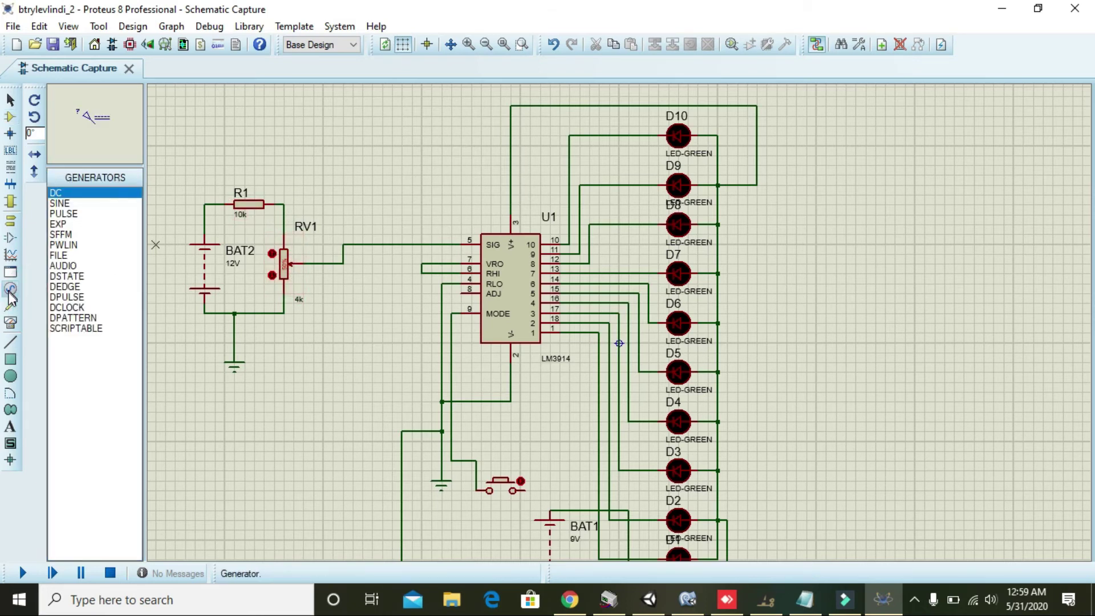
Step: Place a DC voltmeter below RV1 and wire its positive terminal to RV1's wiper
click(10, 322)
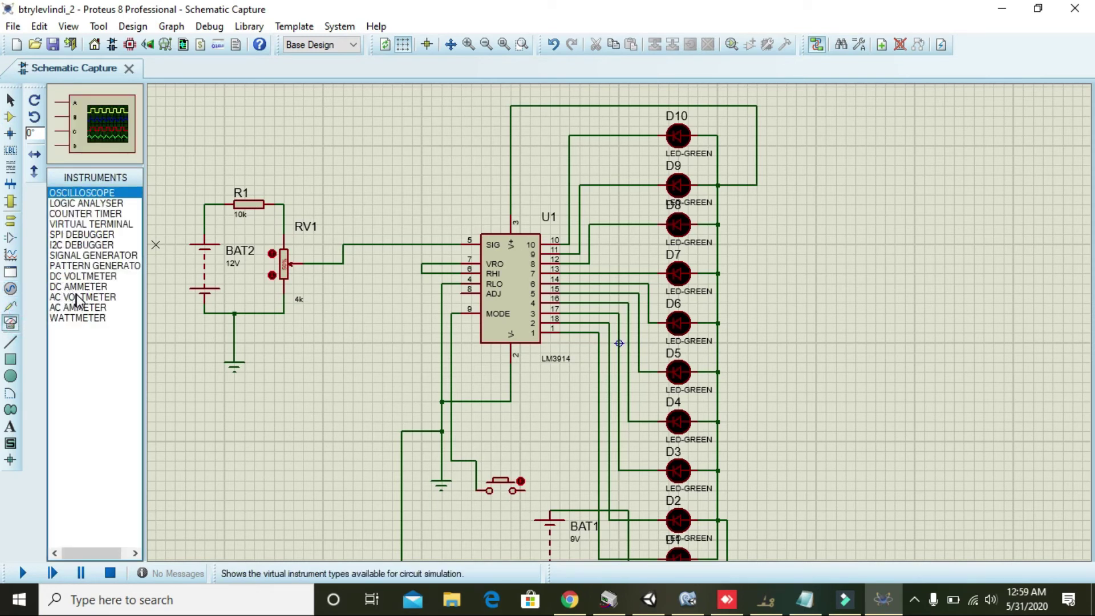
click(83, 276)
click(348, 361)
click(333, 372)
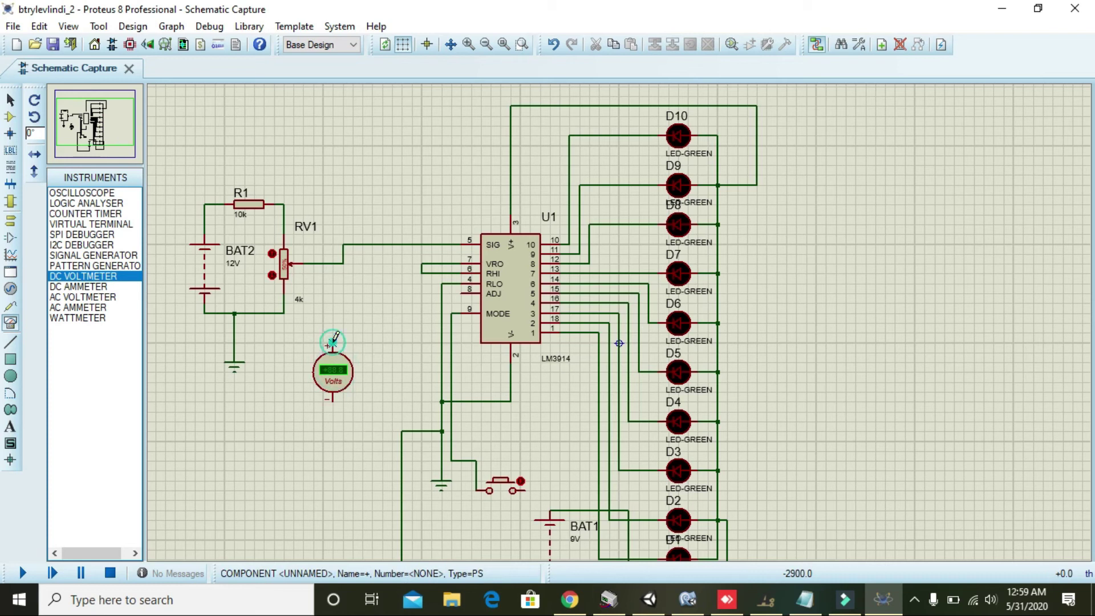
click(333, 344)
click(333, 263)
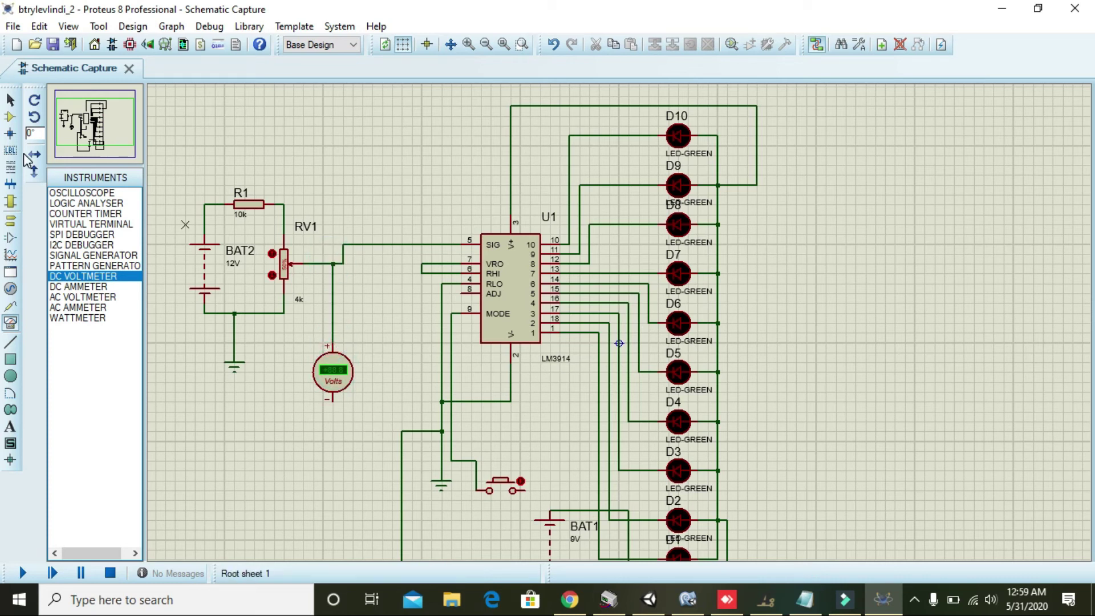
Step: Add a ground symbol under the voltmeter and wire its negative terminal to it
click(10, 221)
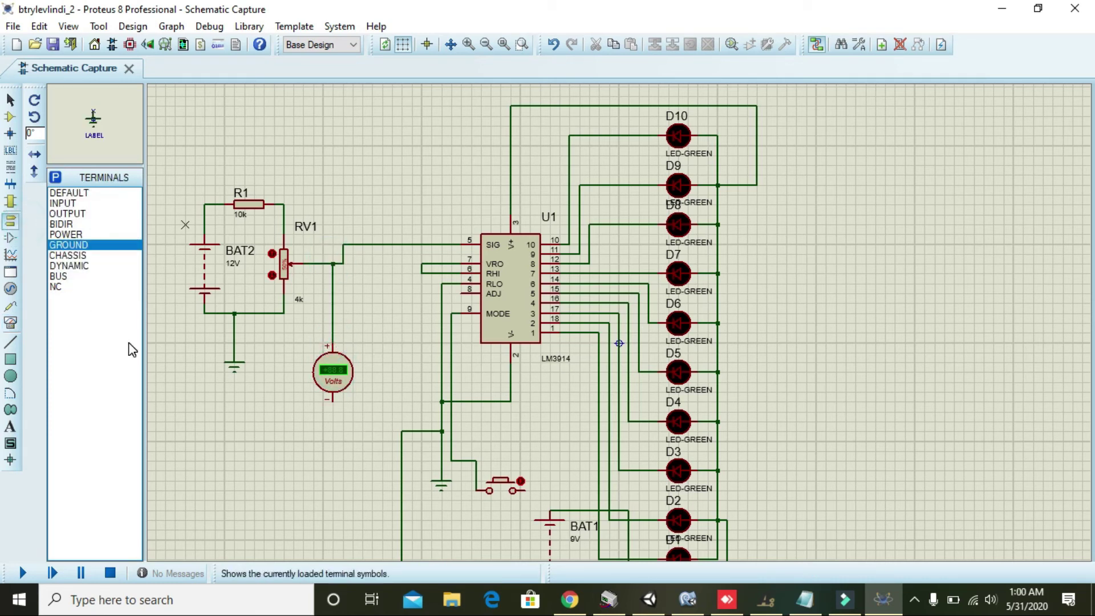
click(333, 439)
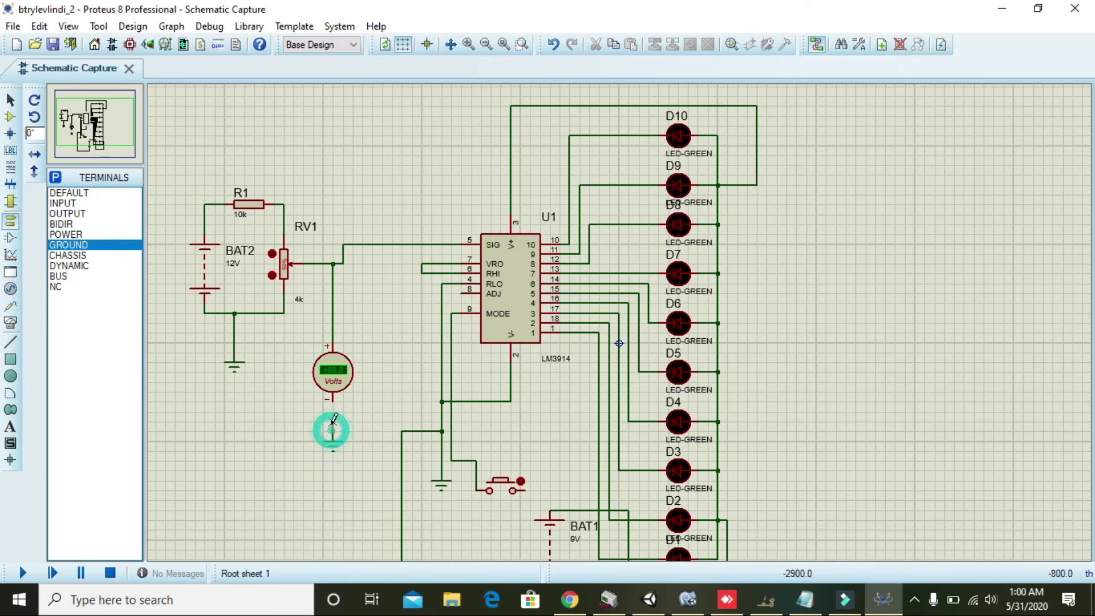
click(332, 401)
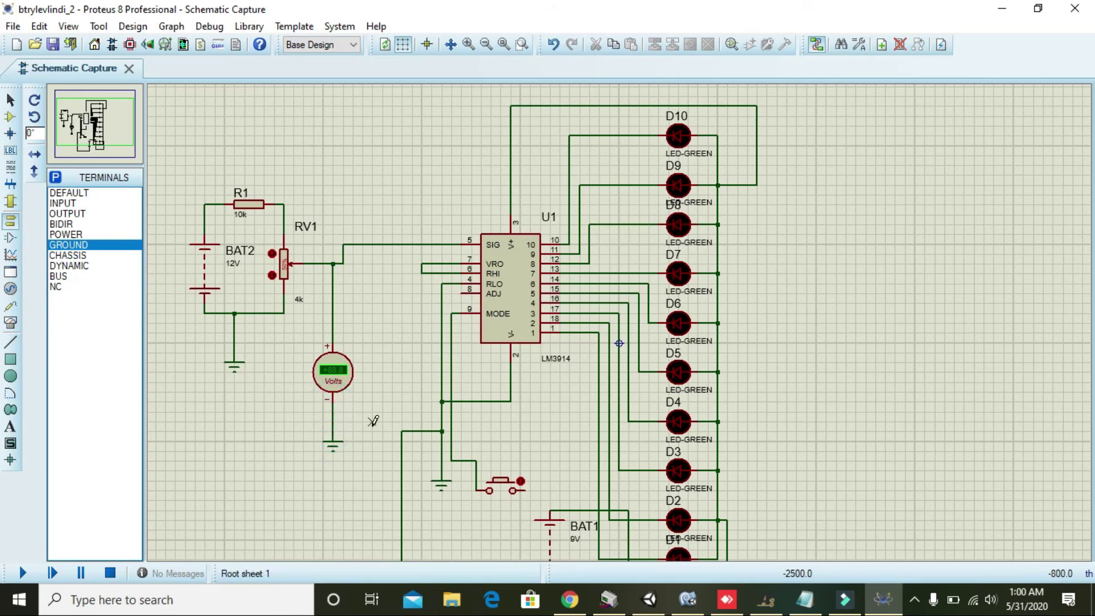
click(796, 481)
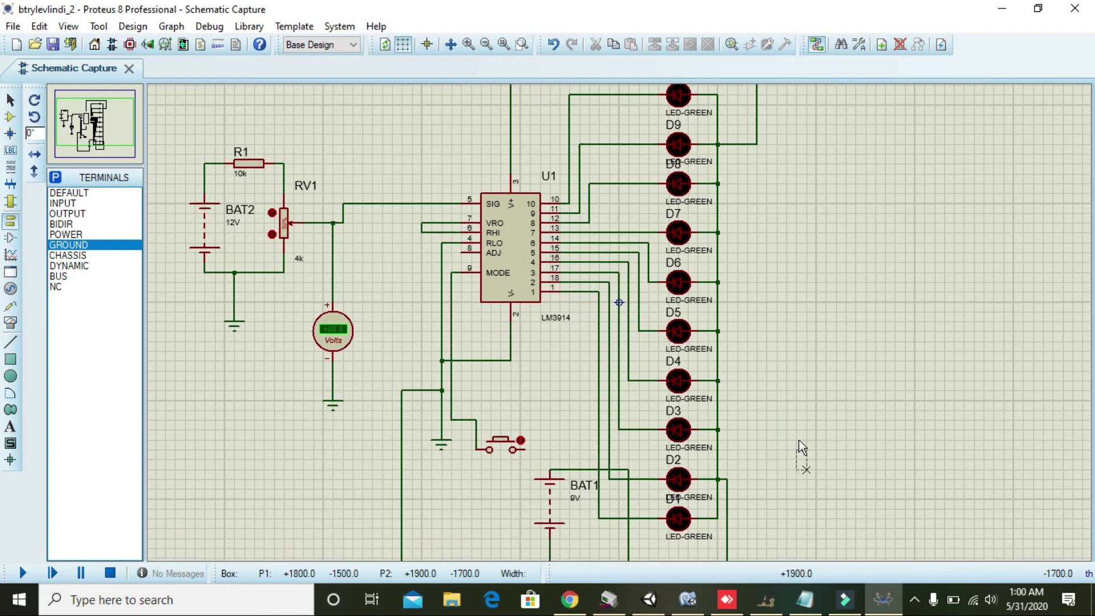
scroll(799, 433, down, 1)
click(529, 450)
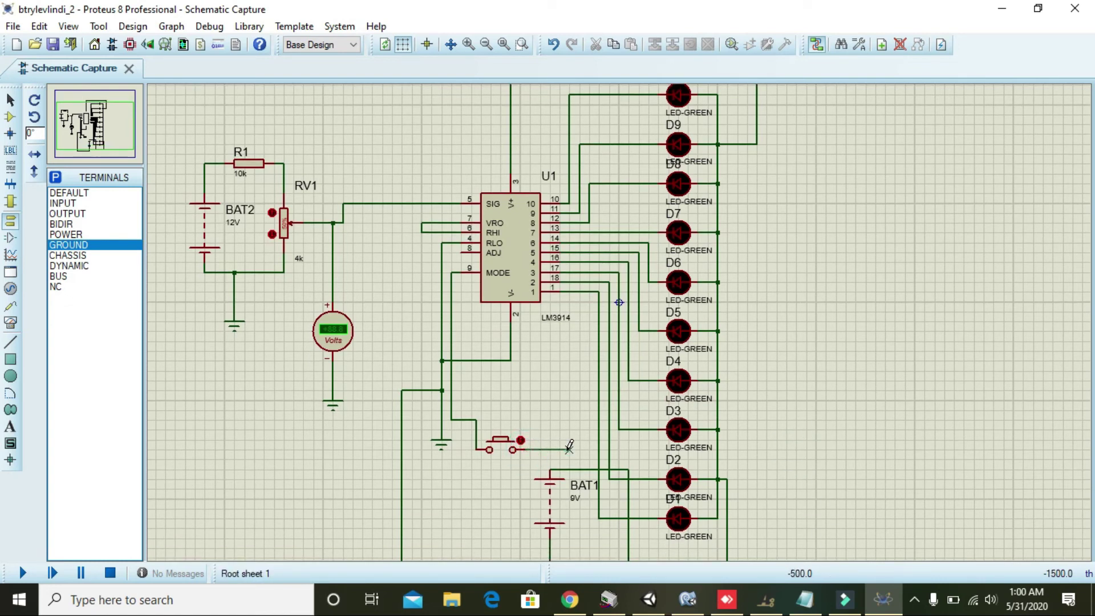
Step: Join the pushbutton wire to BAT1's top wire and change BAT1 from 9V to 12V
click(569, 469)
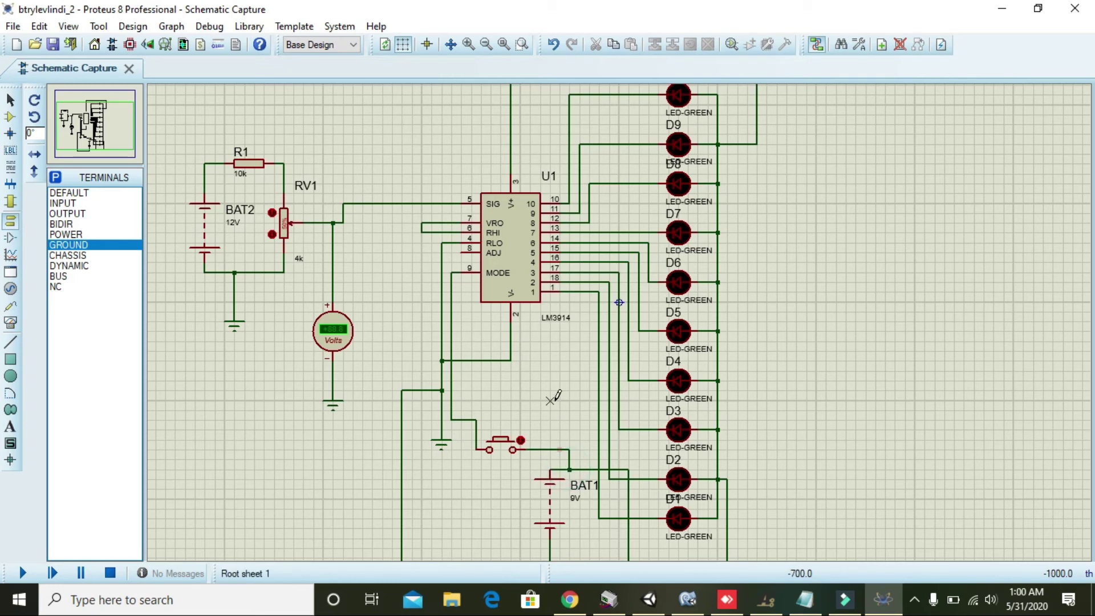
double_click(550, 504)
drag(458, 191, 450, 190)
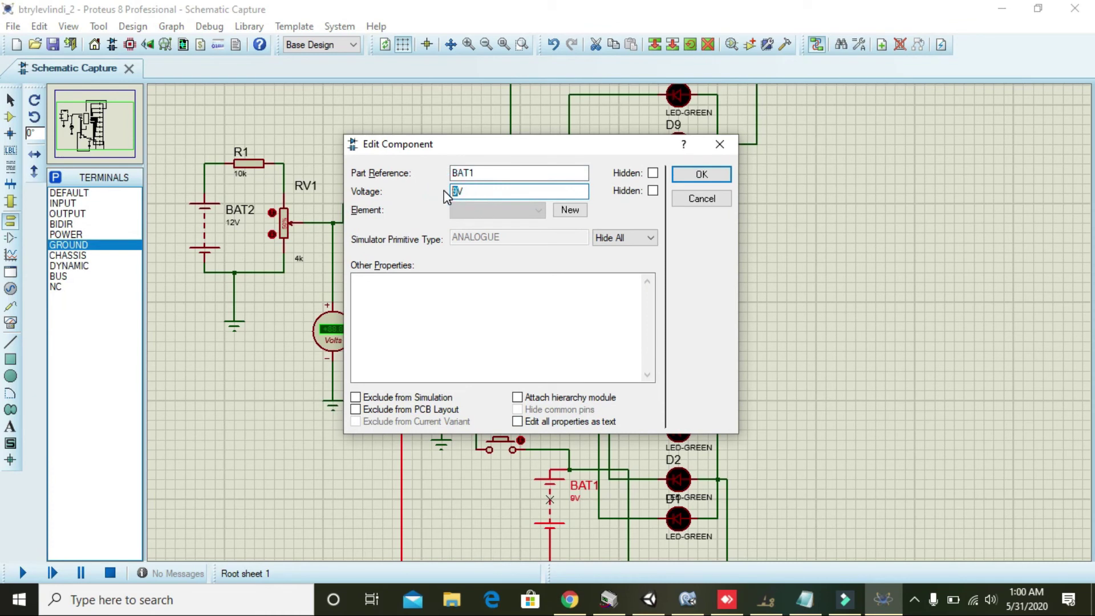
click(714, 176)
click(611, 168)
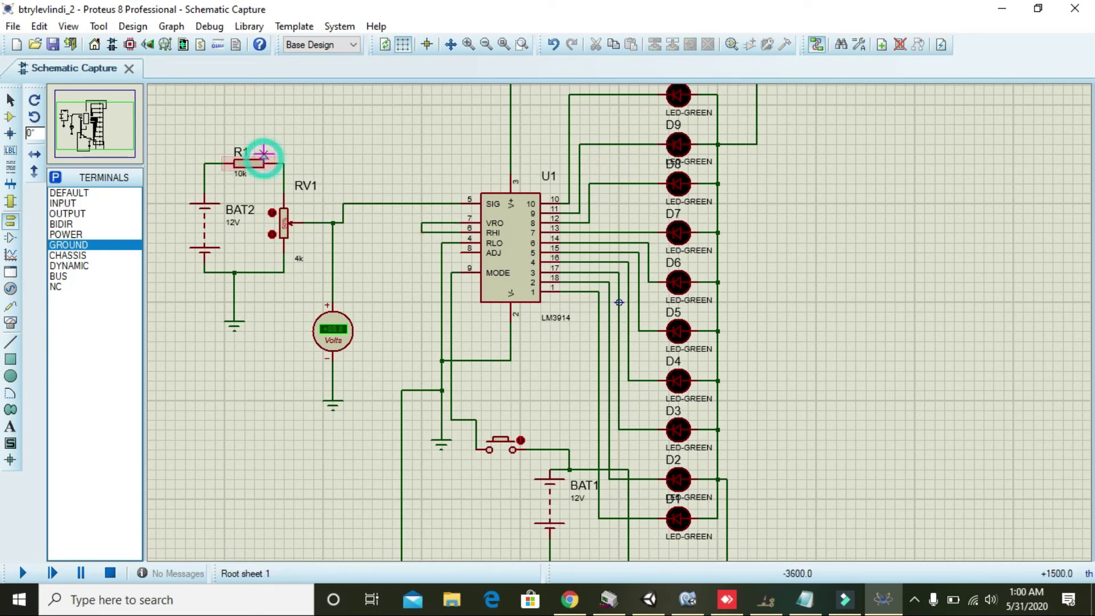
Step: Place another 10k resistor, R2, beside U1's VRO and RHI pins
click(55, 178)
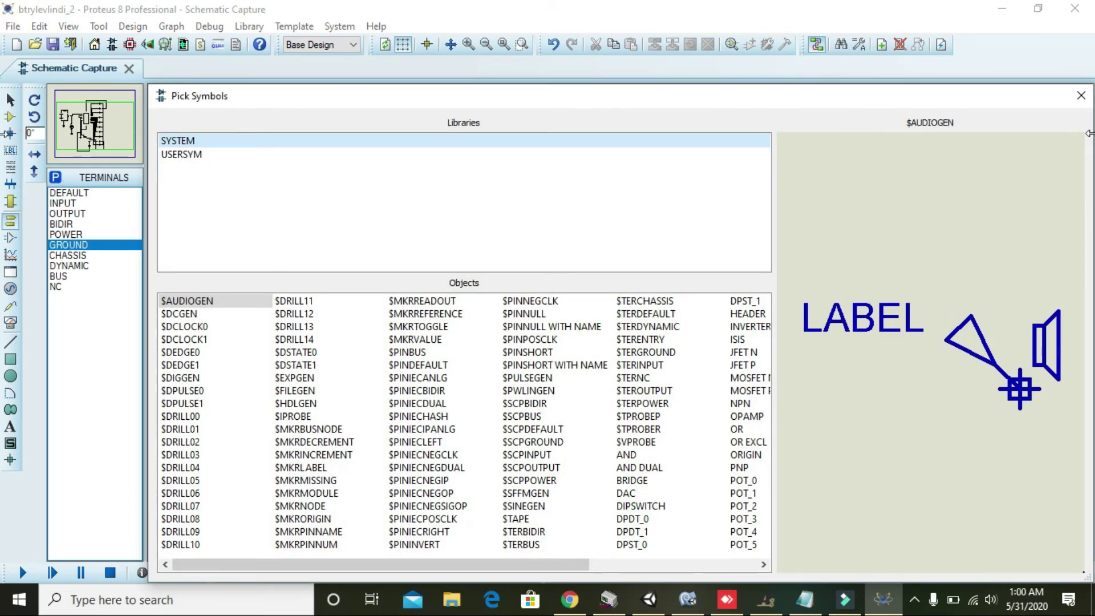
click(1082, 95)
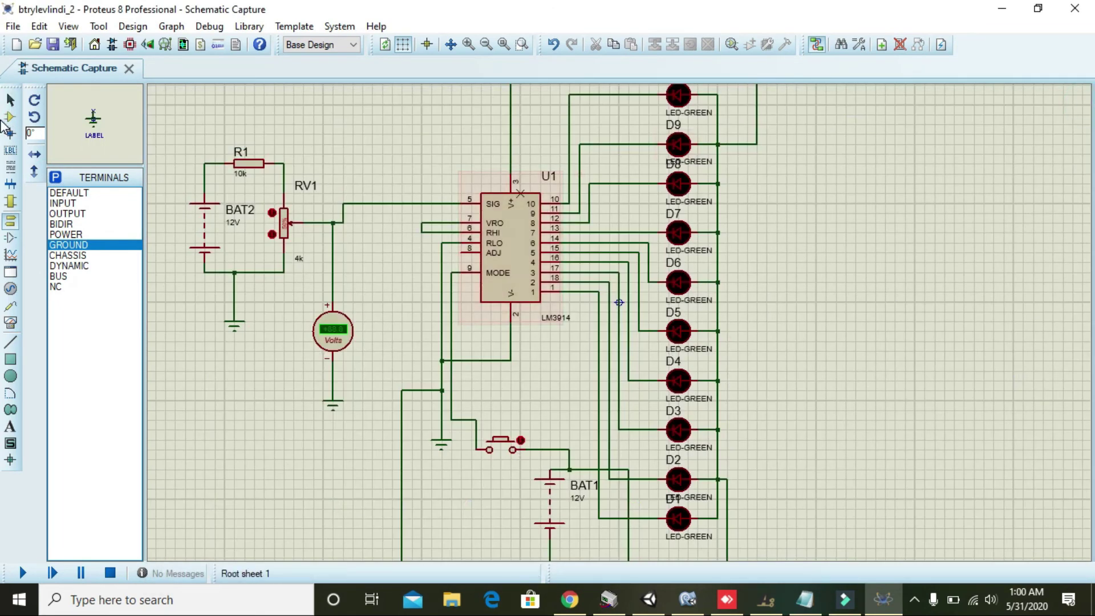
click(11, 117)
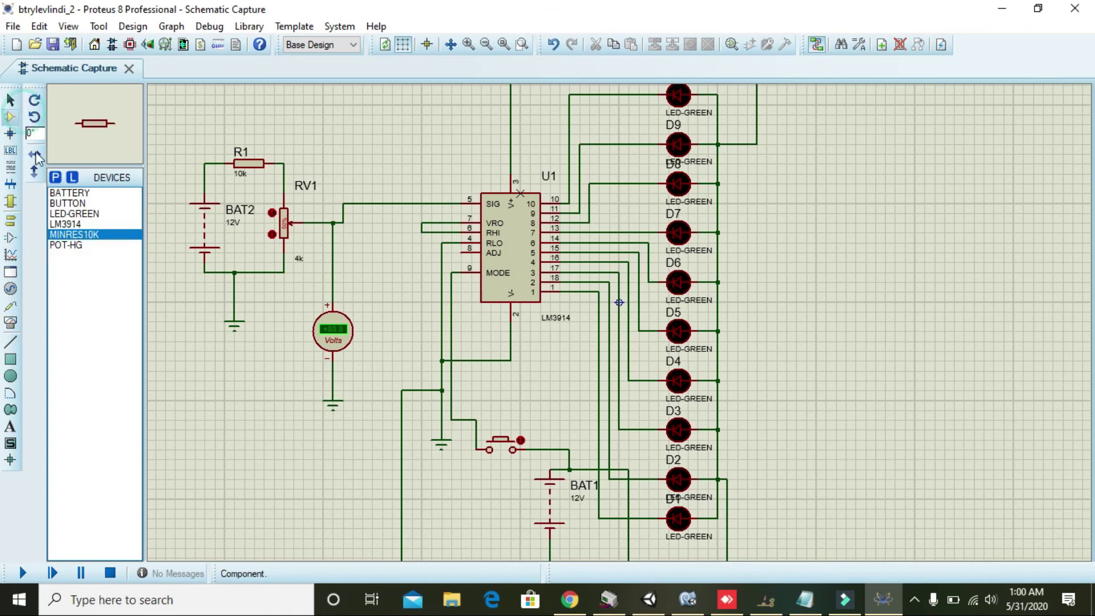
click(56, 178)
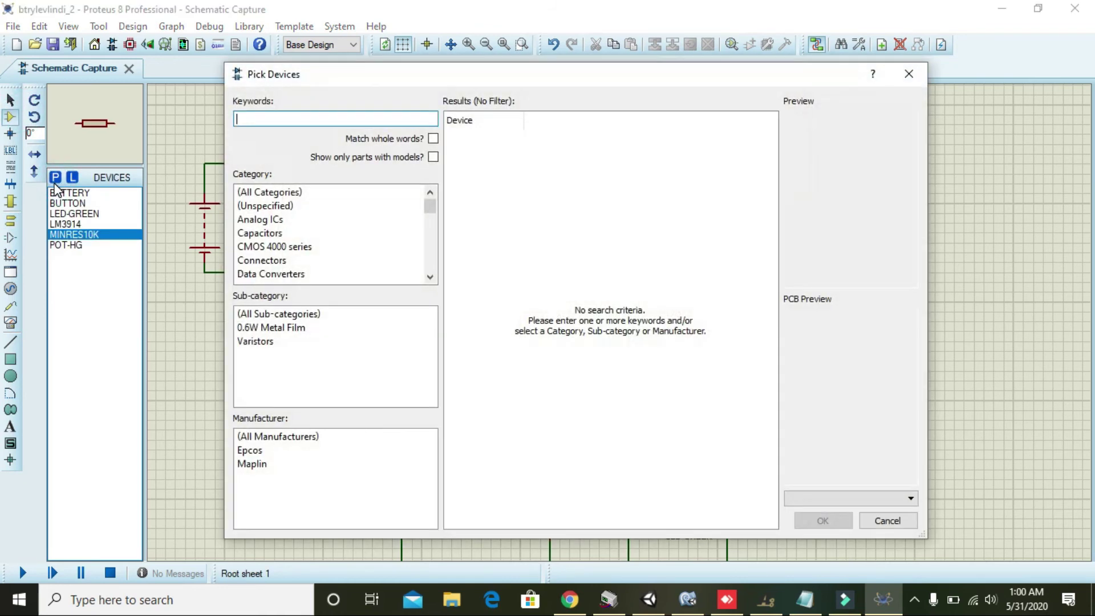
click(909, 74)
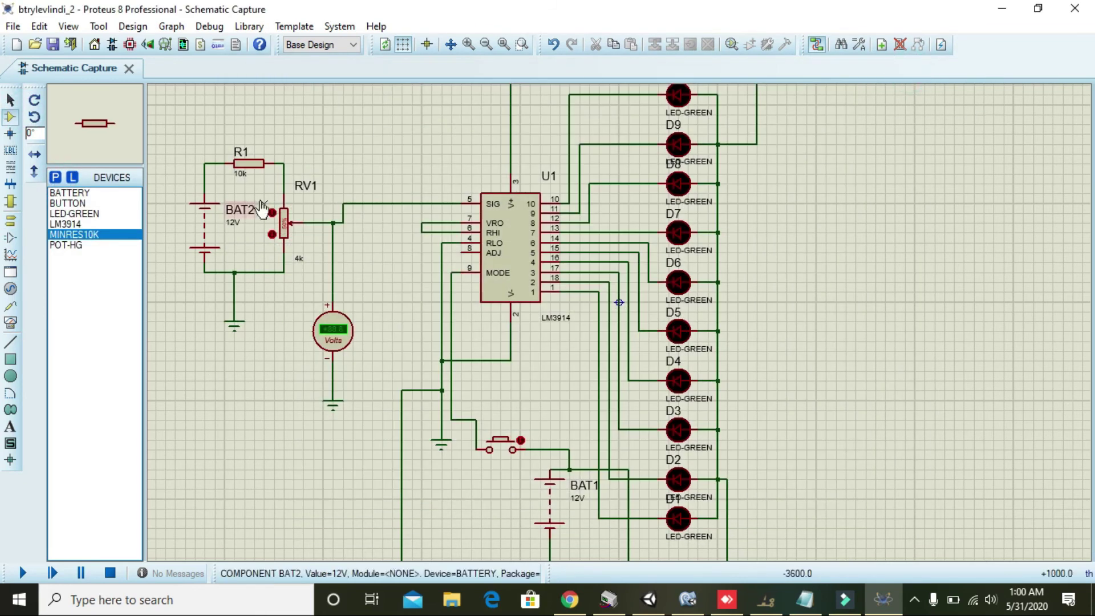
click(392, 224)
click(392, 223)
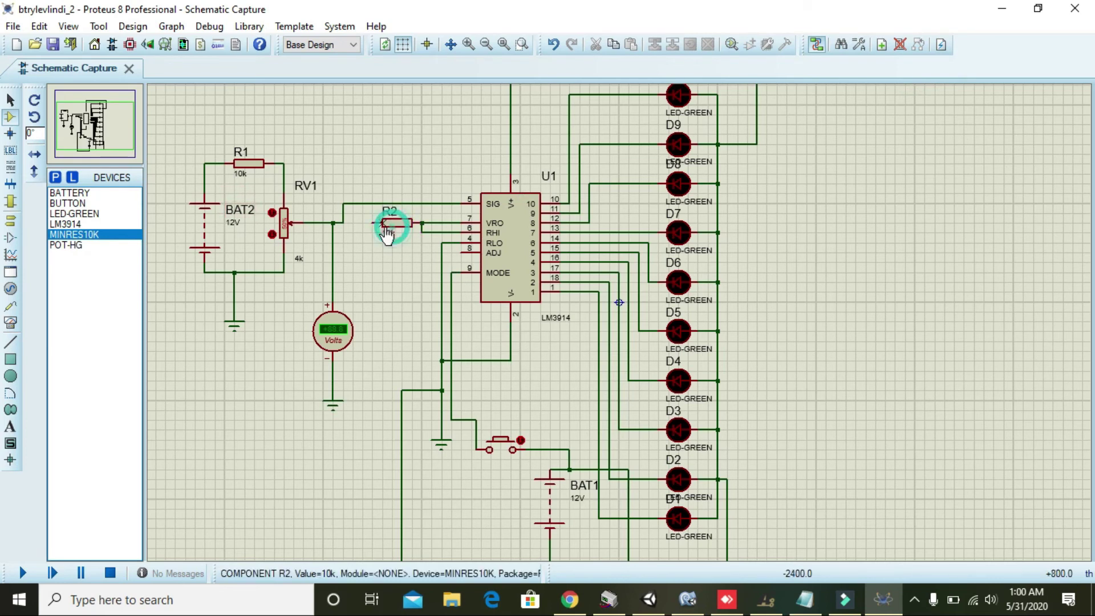
Step: Change R2's resistance from 10k to 2.7k
double_click(403, 223)
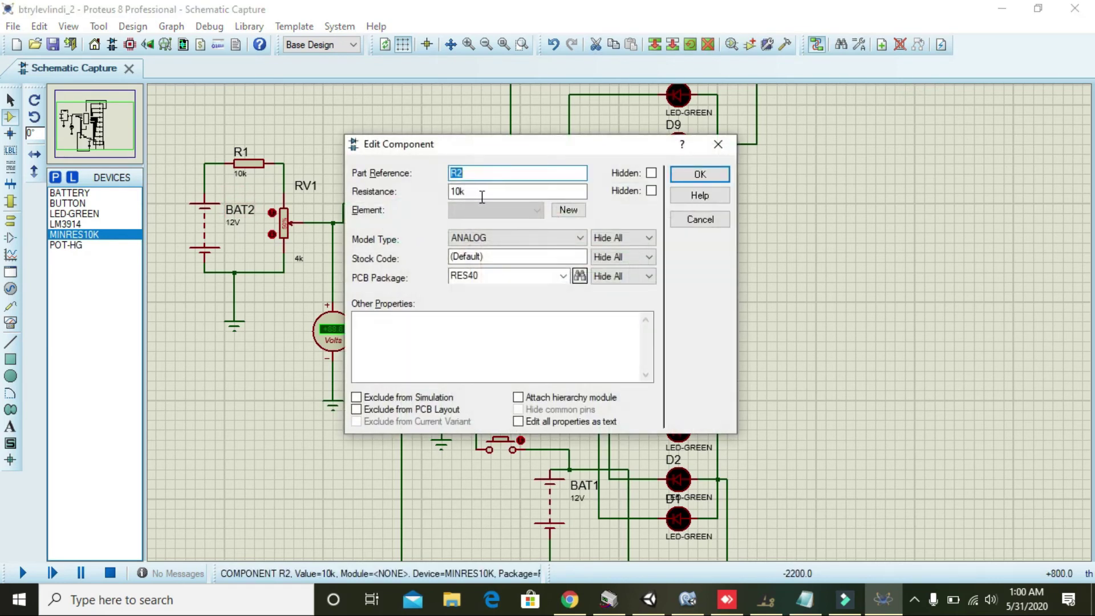
drag(466, 192, 439, 191)
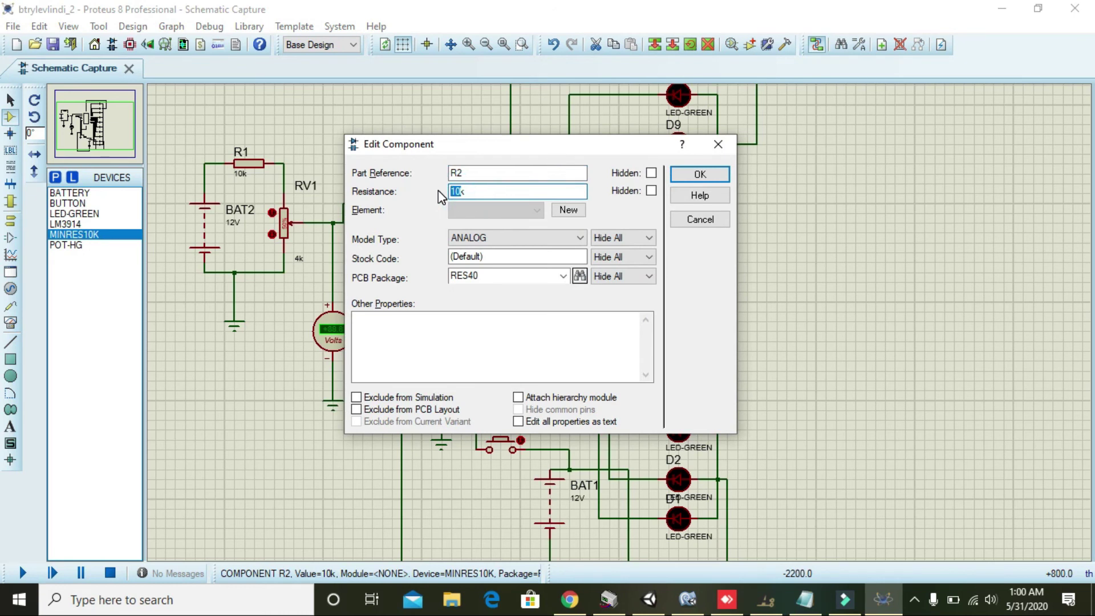
text(2.7kk)
key(Return)
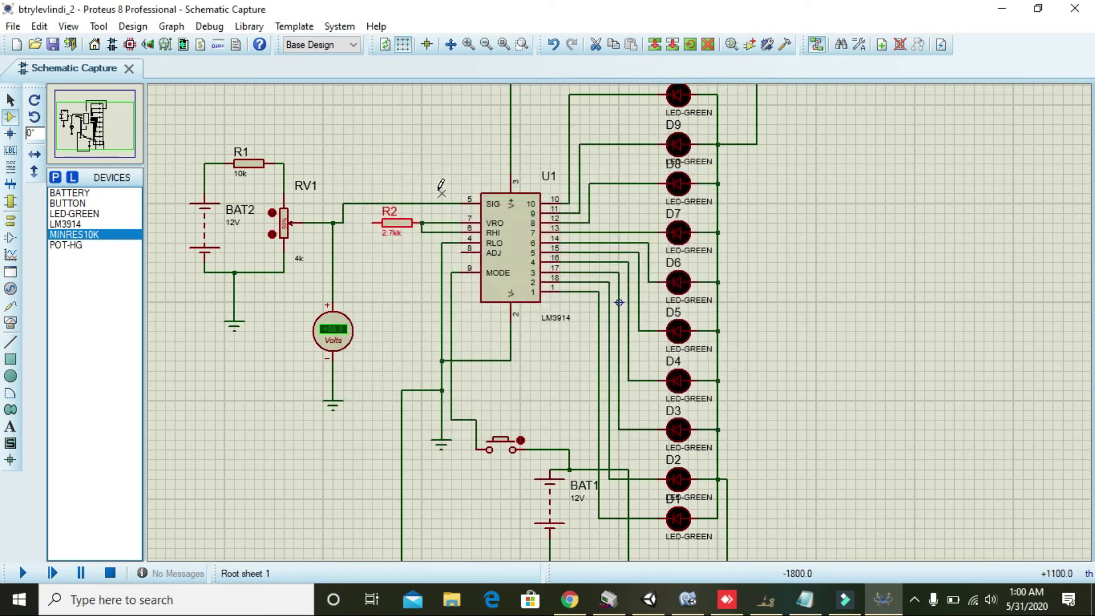
Step: Place a new 10k resistor R3, rotated vertical, beneath R2's left end
click(411, 234)
click(371, 261)
click(371, 262)
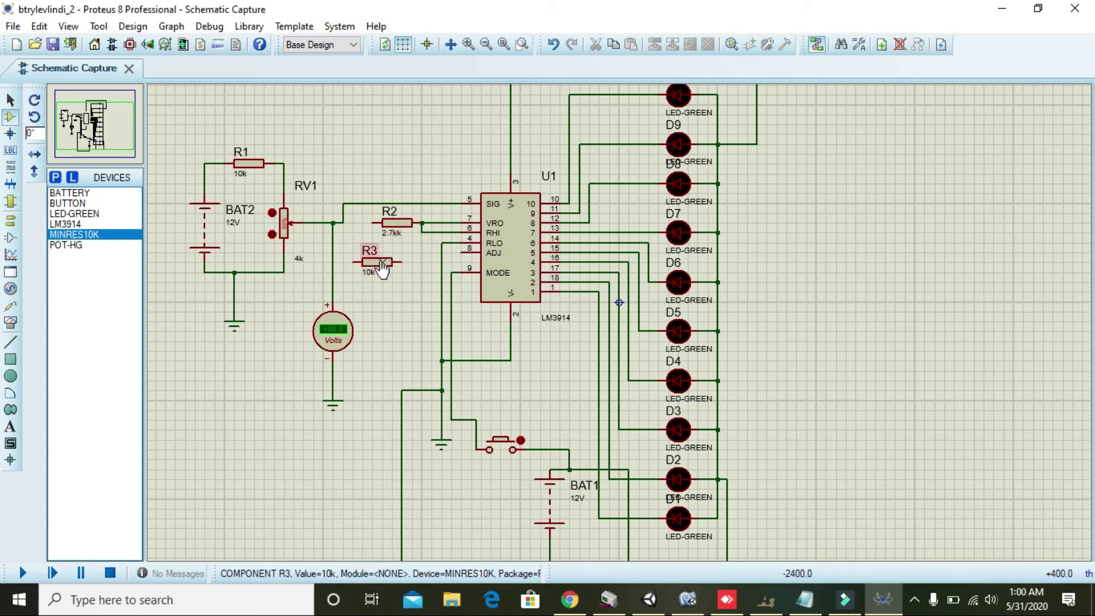
right_click(384, 266)
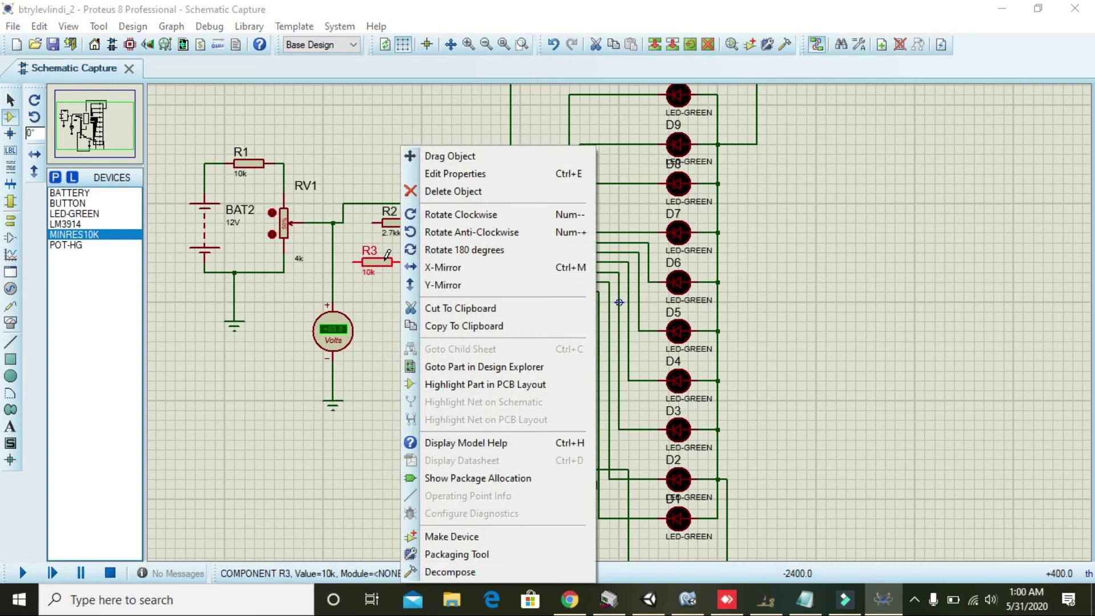
click(459, 215)
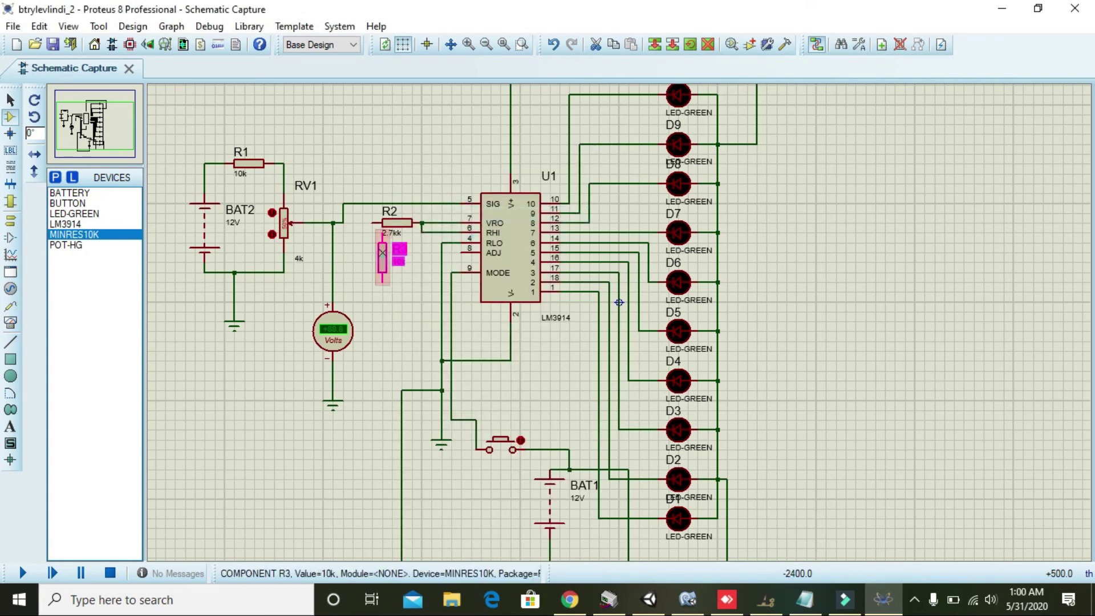
drag(382, 253, 363, 262)
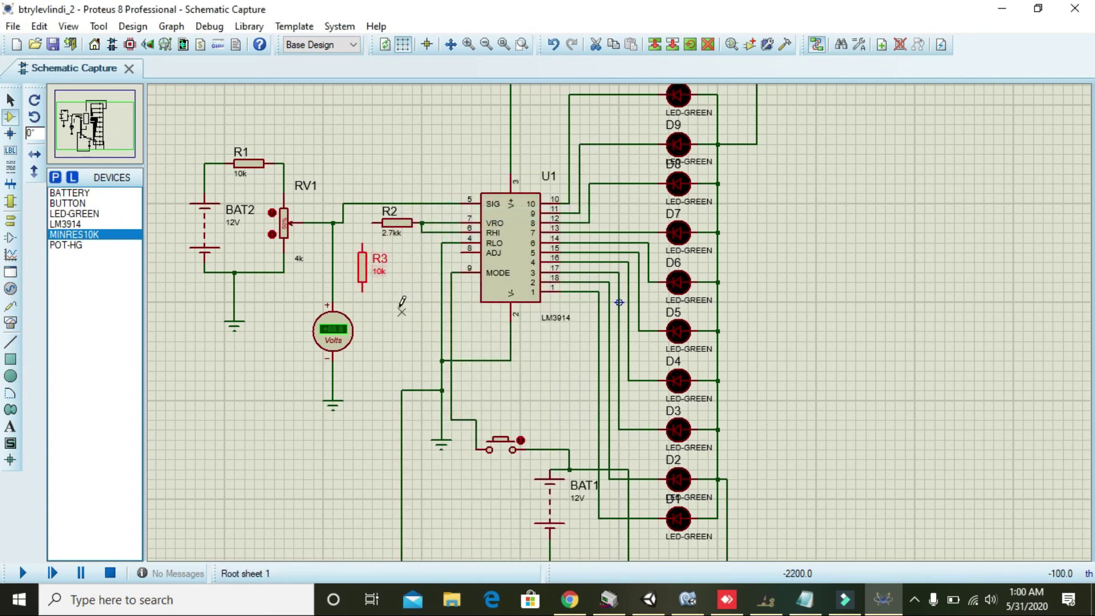
Step: Wire R2's left pin and U1's ADJ pin 8 to R3's top pin
click(373, 222)
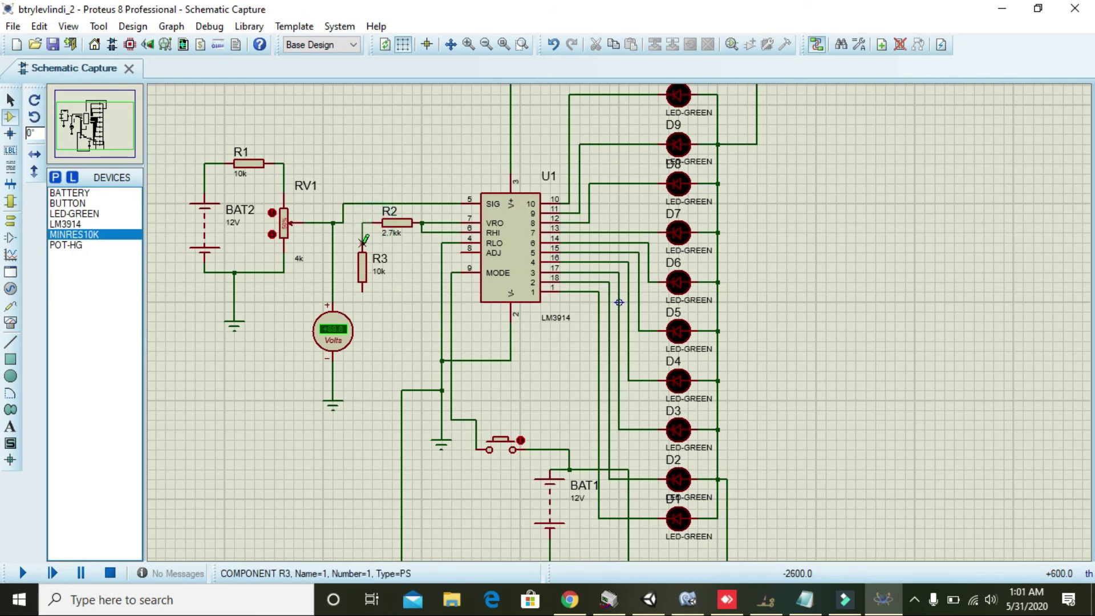
click(362, 243)
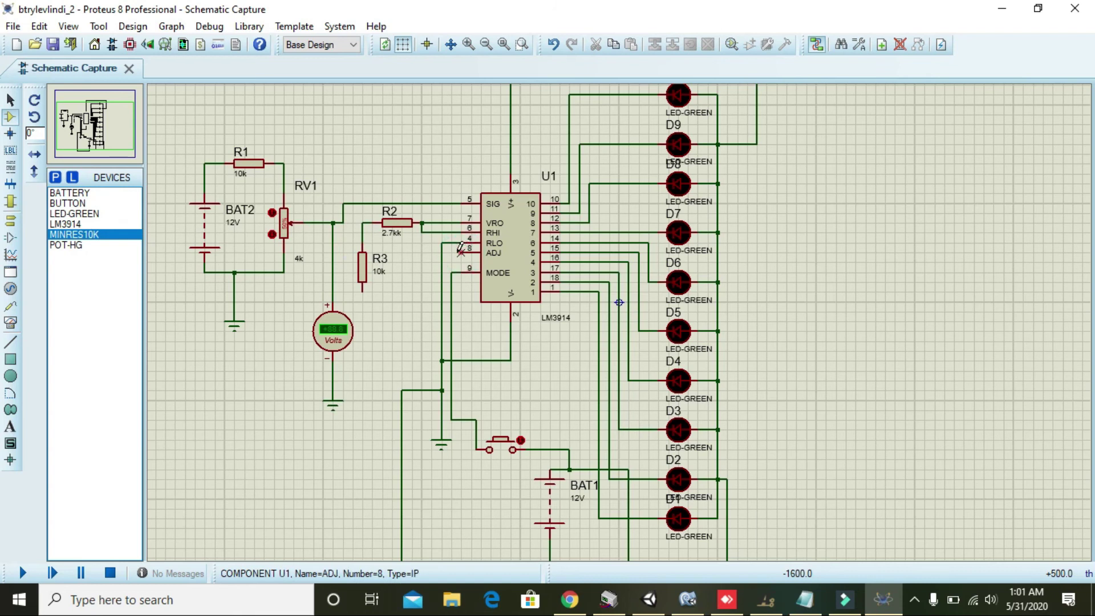
click(400, 247)
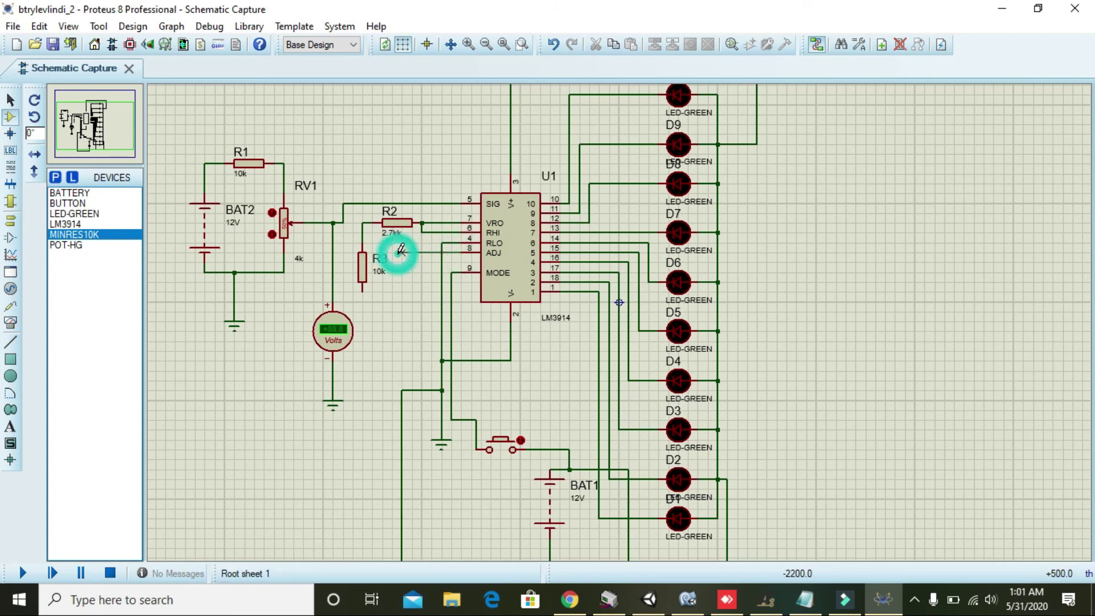
click(362, 242)
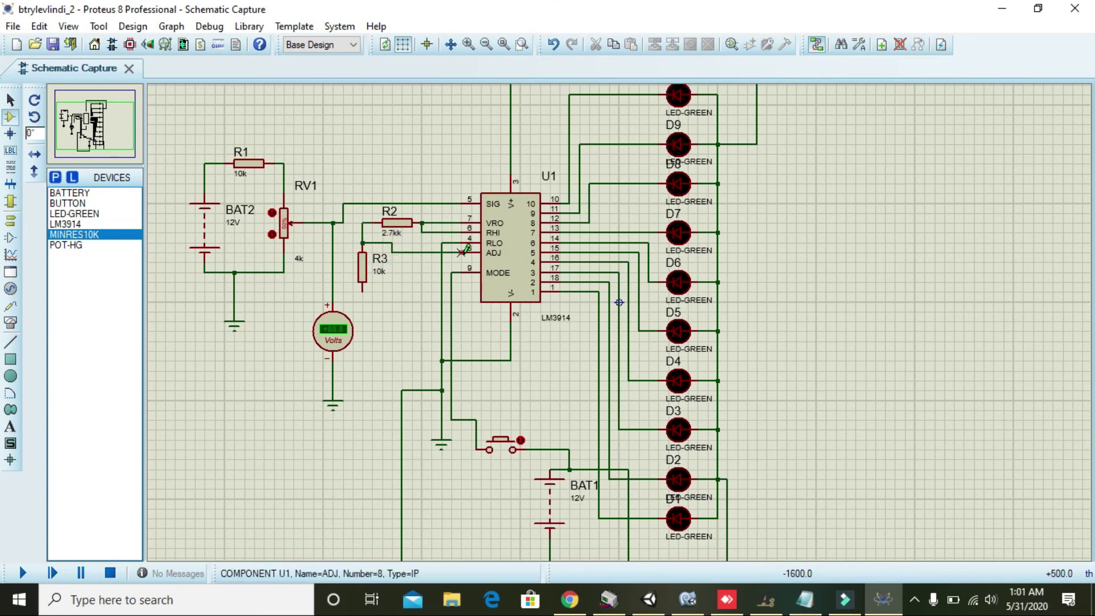
Step: Set R3 to 3.9k and wire its bottom pin to the wire below
double_click(365, 282)
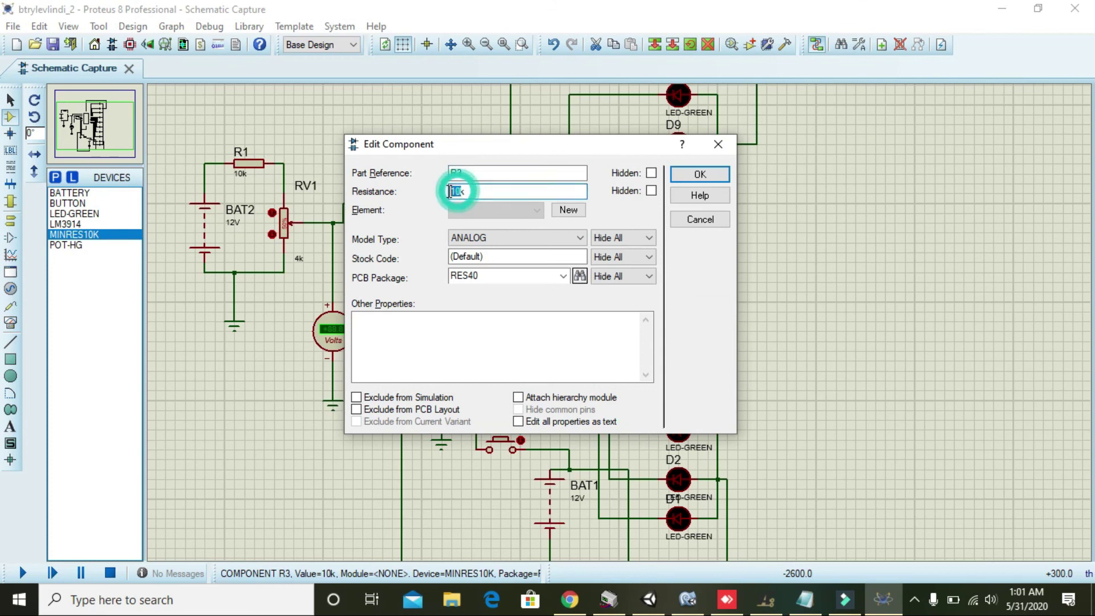
text(3.9k)
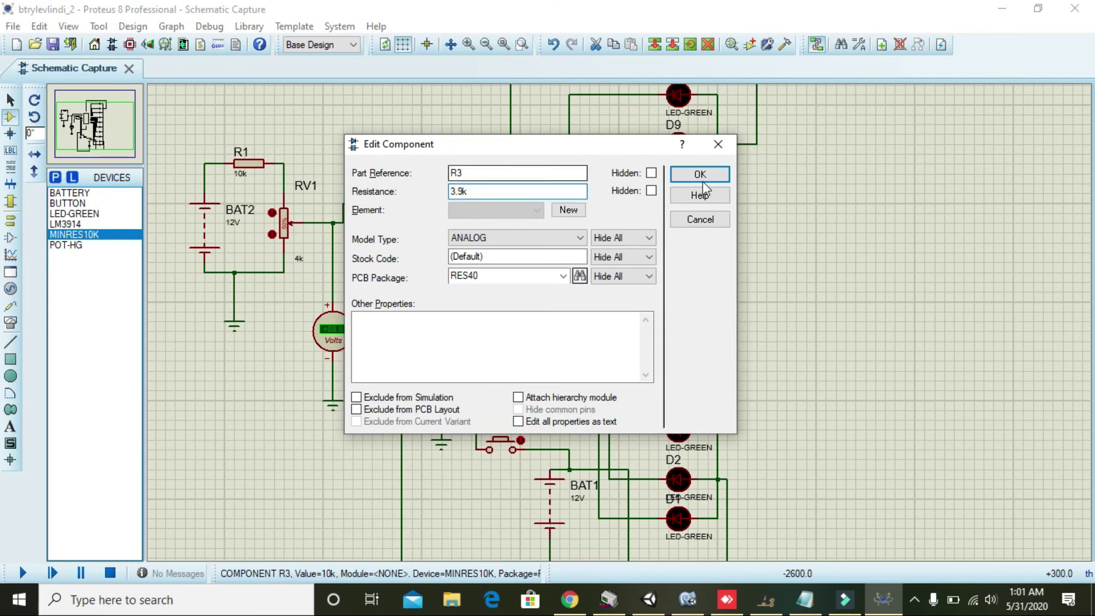
click(700, 174)
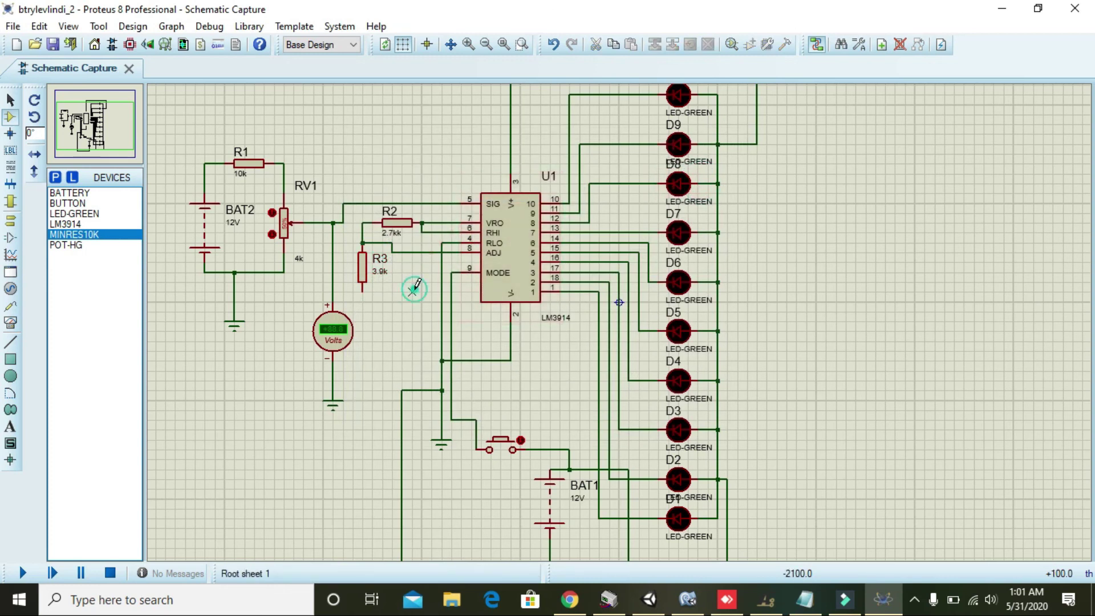
click(362, 290)
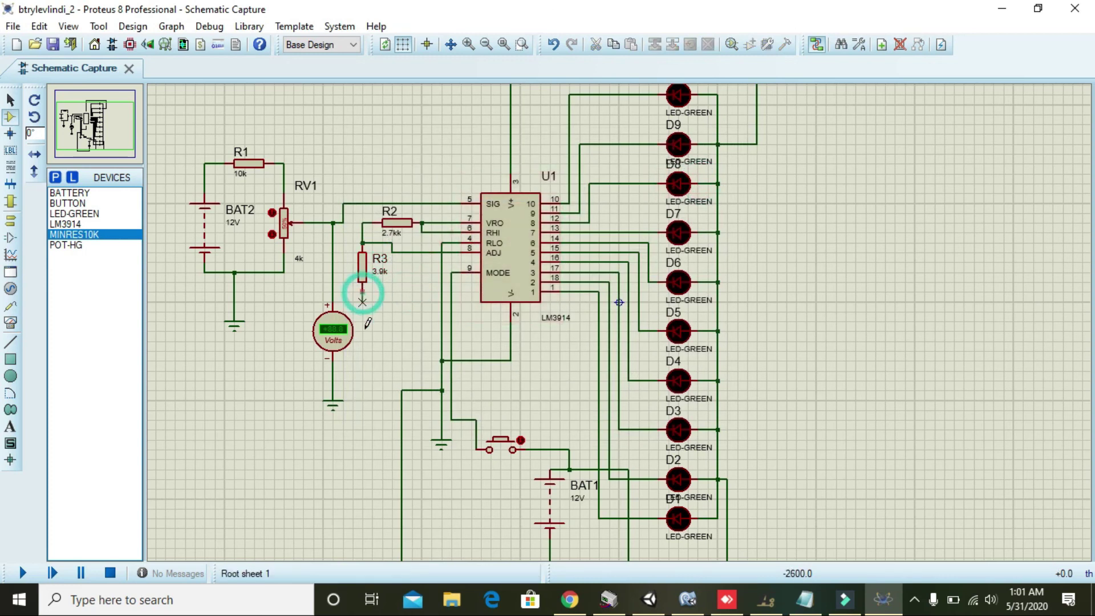
click(403, 390)
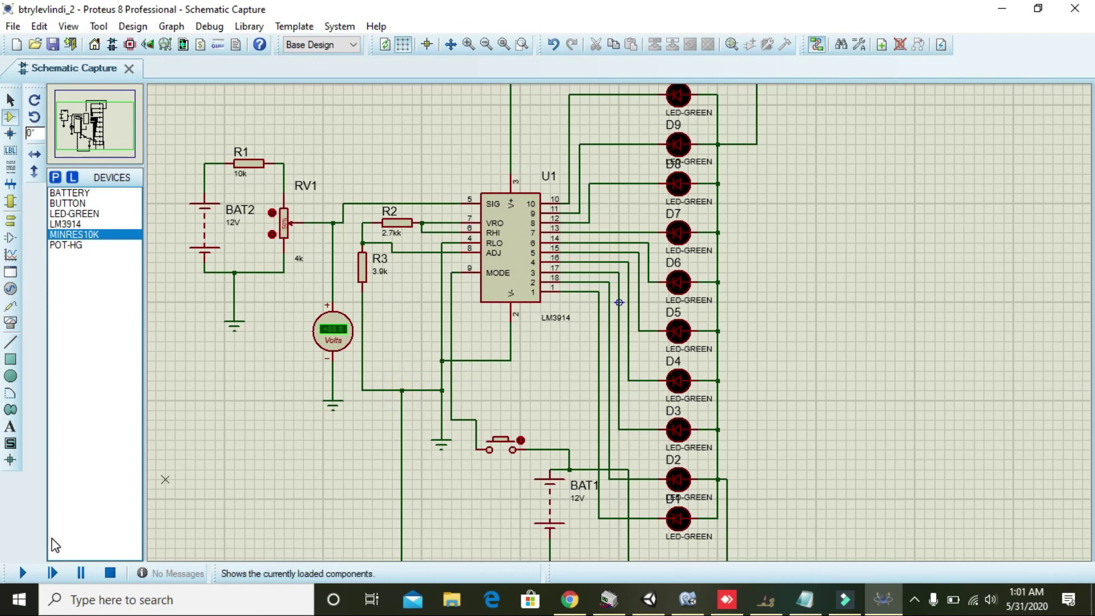
Step: Start the simulation, press the push button, and zoom out to the whole sheet
click(23, 572)
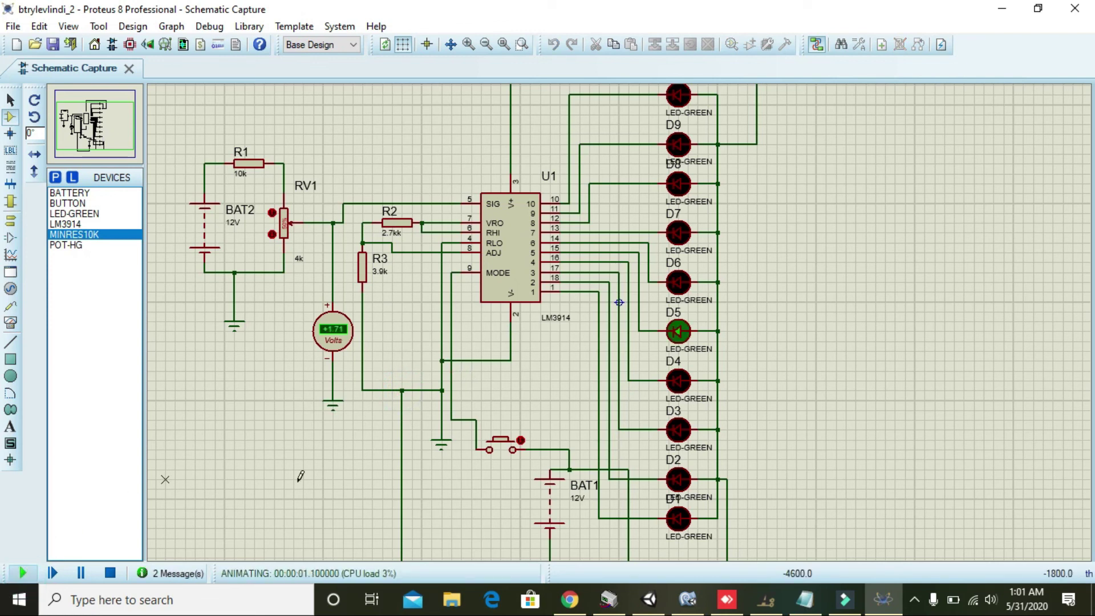
click(524, 440)
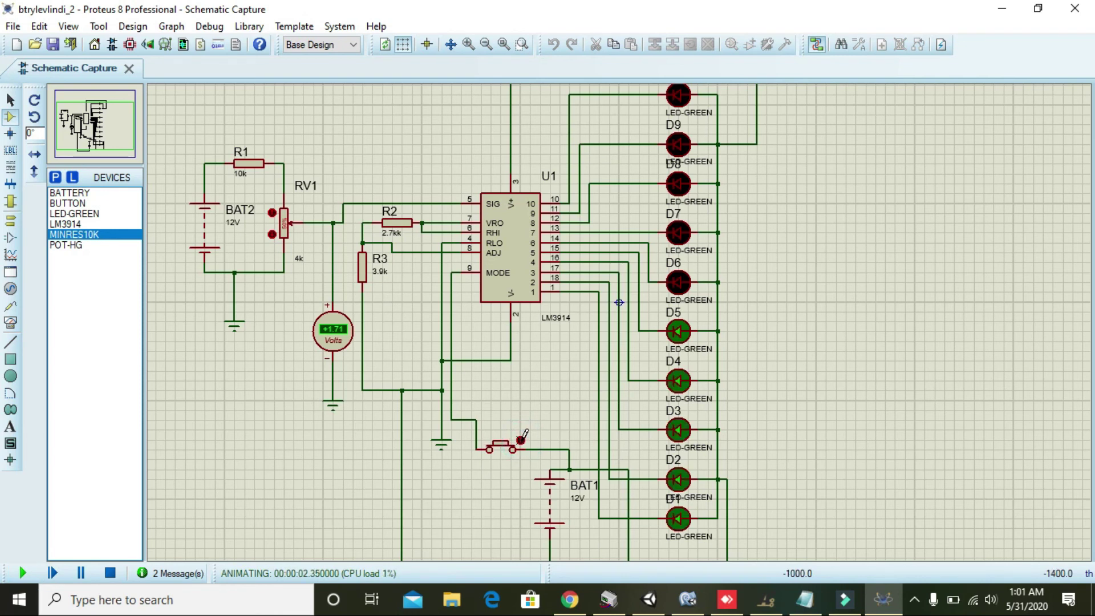
click(485, 44)
click(609, 88)
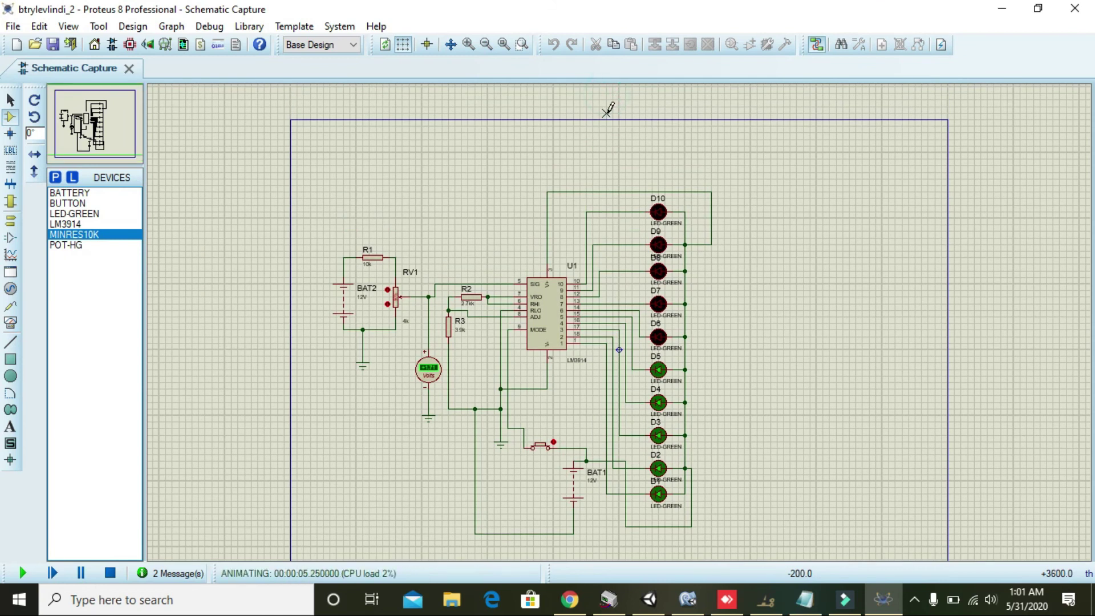
Step: Turn RV1 up step by step until all ten LEDs, up to D10, light
click(388, 289)
click(387, 290)
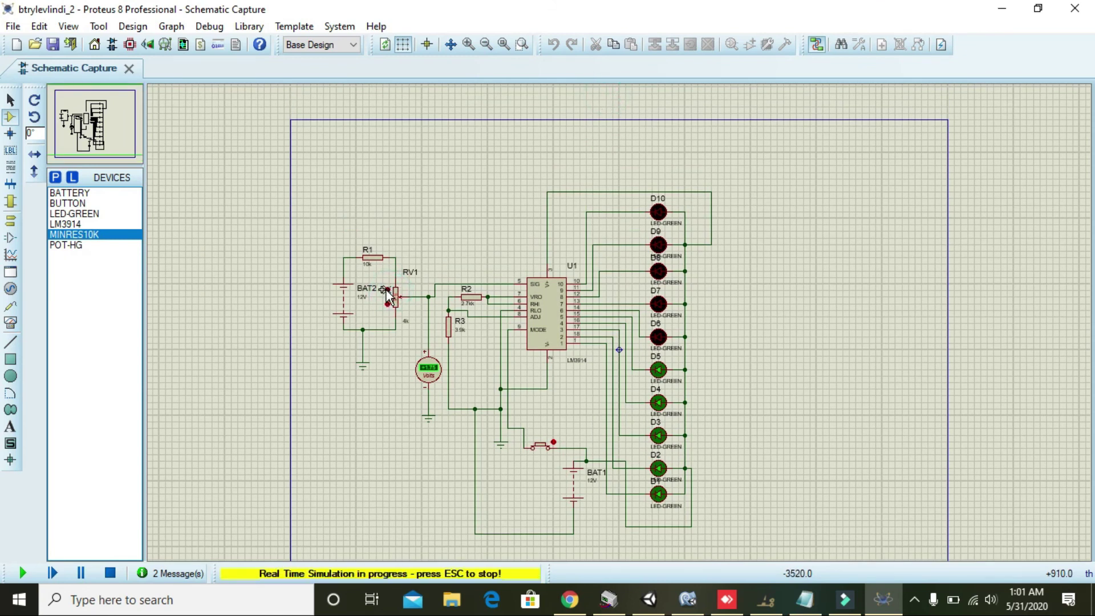
click(387, 290)
click(386, 290)
click(386, 290)
click(386, 290)
click(386, 290)
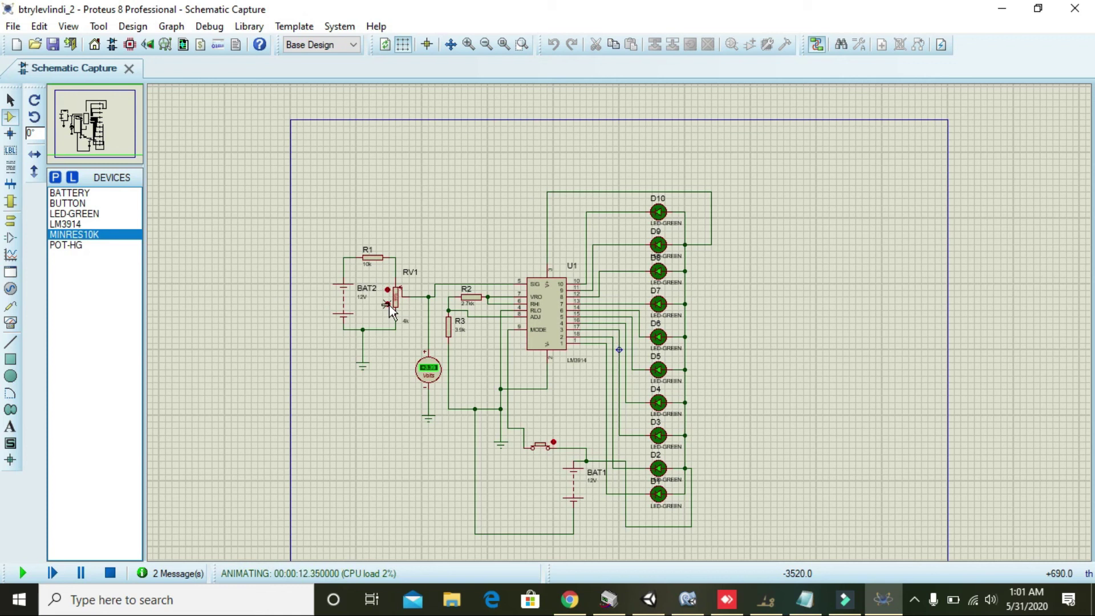
Step: Turn RV1 back down until every LED goes dark, reading about +0.06 V
click(389, 305)
click(388, 306)
click(389, 305)
click(388, 305)
click(388, 305)
click(388, 305)
click(388, 305)
click(388, 305)
click(388, 306)
click(388, 305)
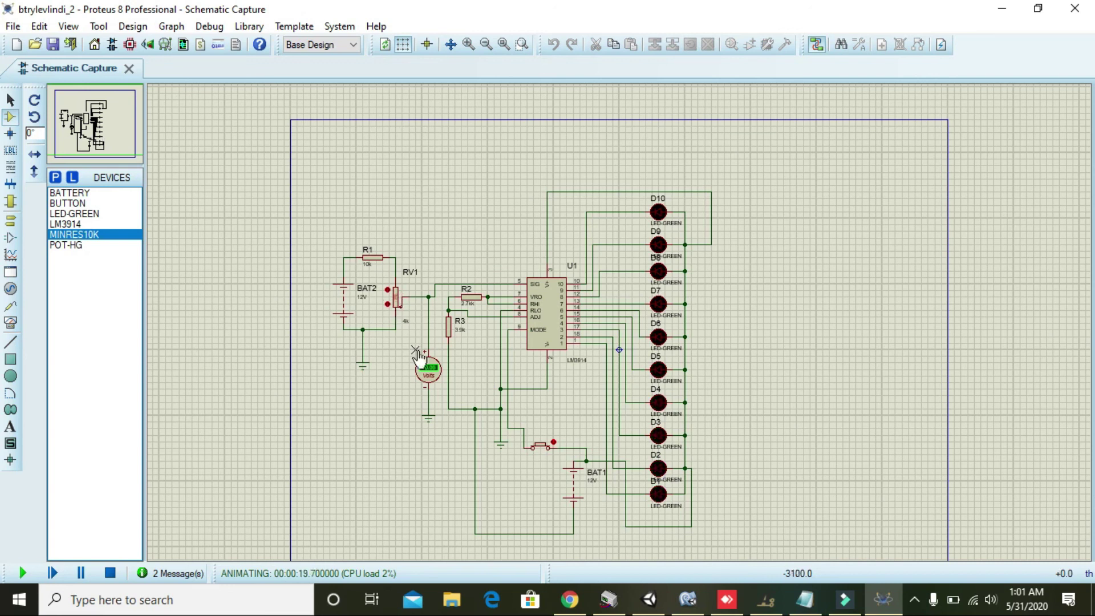
click(468, 44)
Step: Step RV1 up repeatedly, lighting D1 through D10 until the voltmeter shows +3.29 V
drag(818, 447, 847, 541)
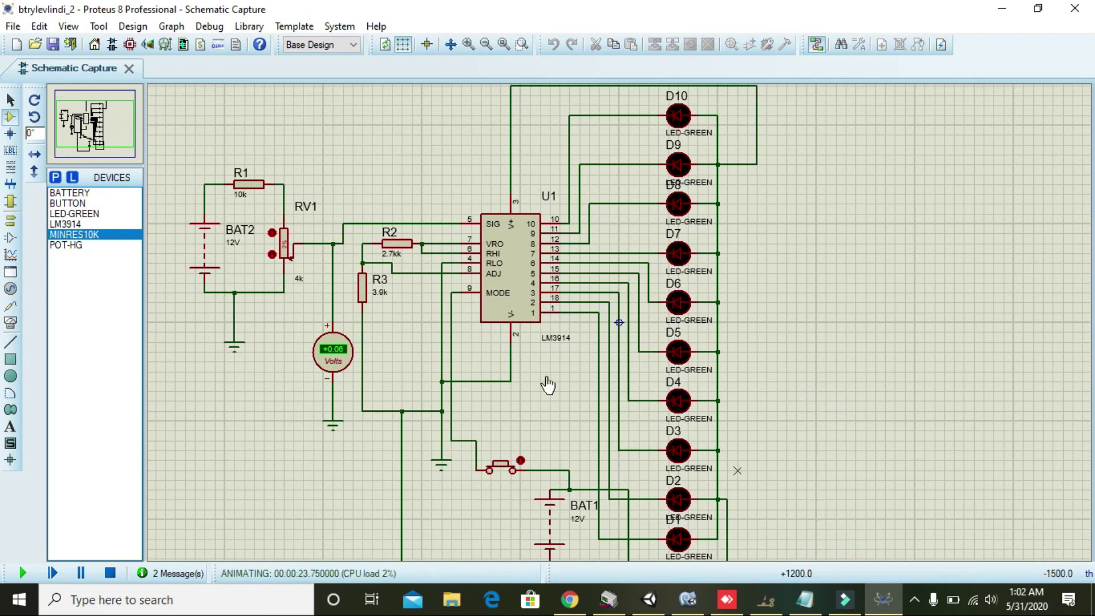
click(273, 233)
click(273, 232)
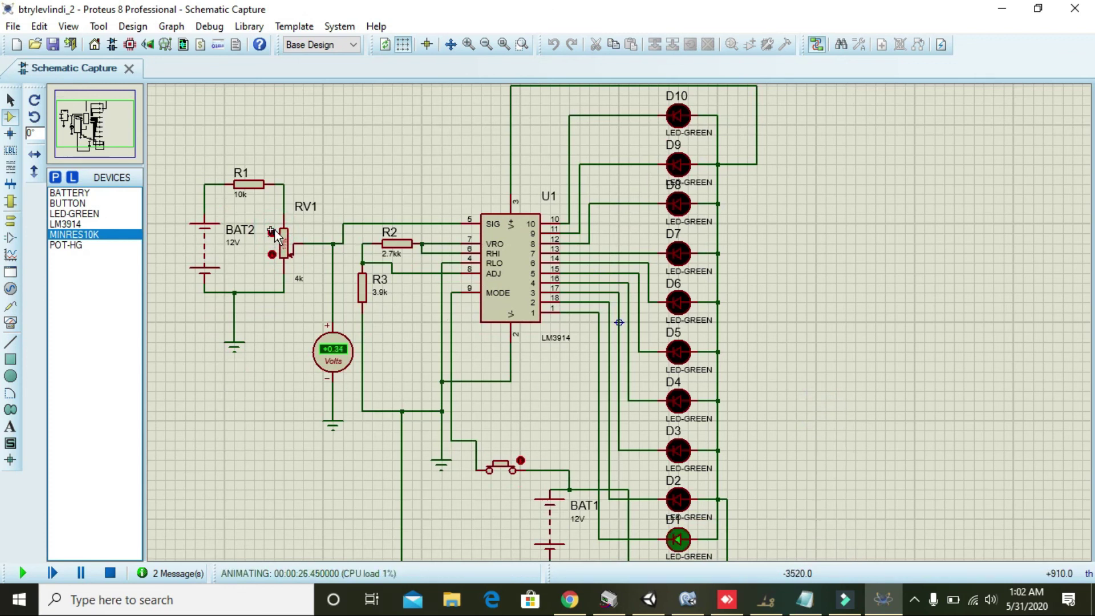
click(273, 233)
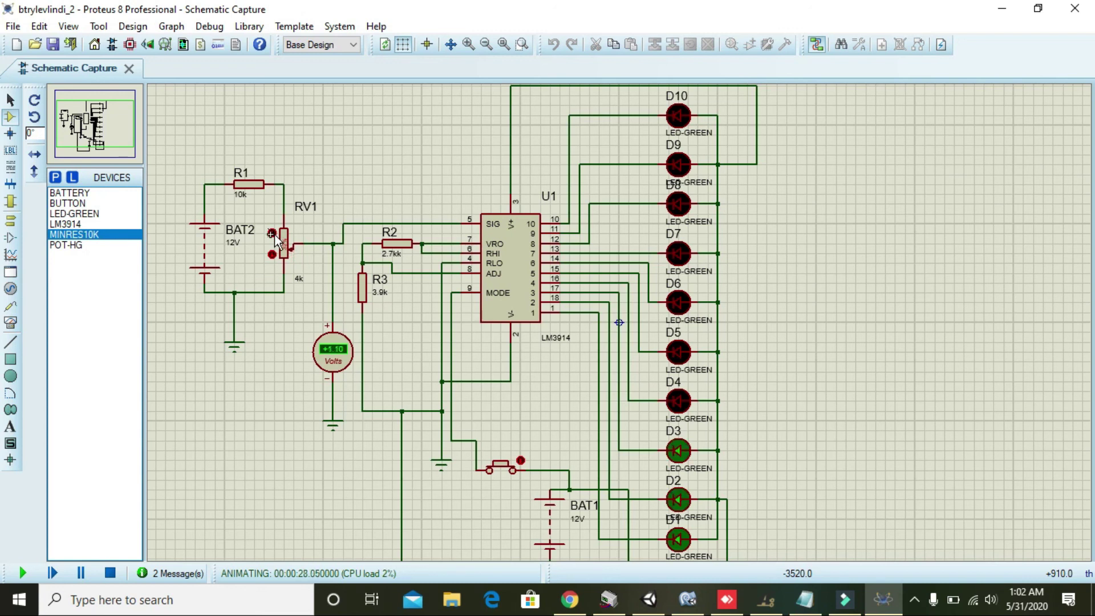
click(273, 233)
click(274, 233)
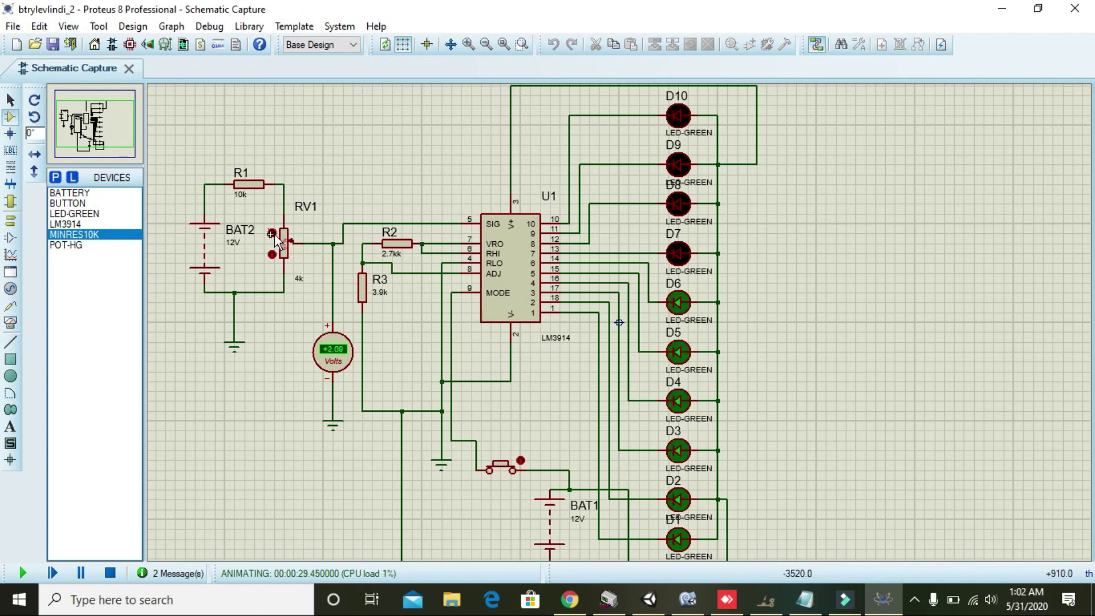
click(273, 233)
click(273, 233)
click(273, 232)
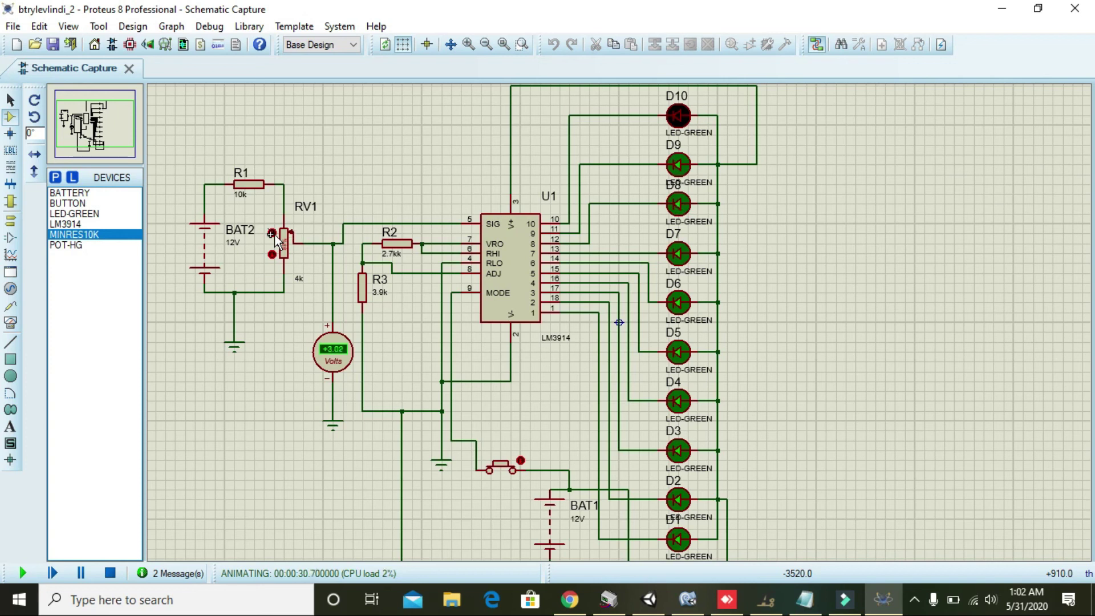
click(273, 233)
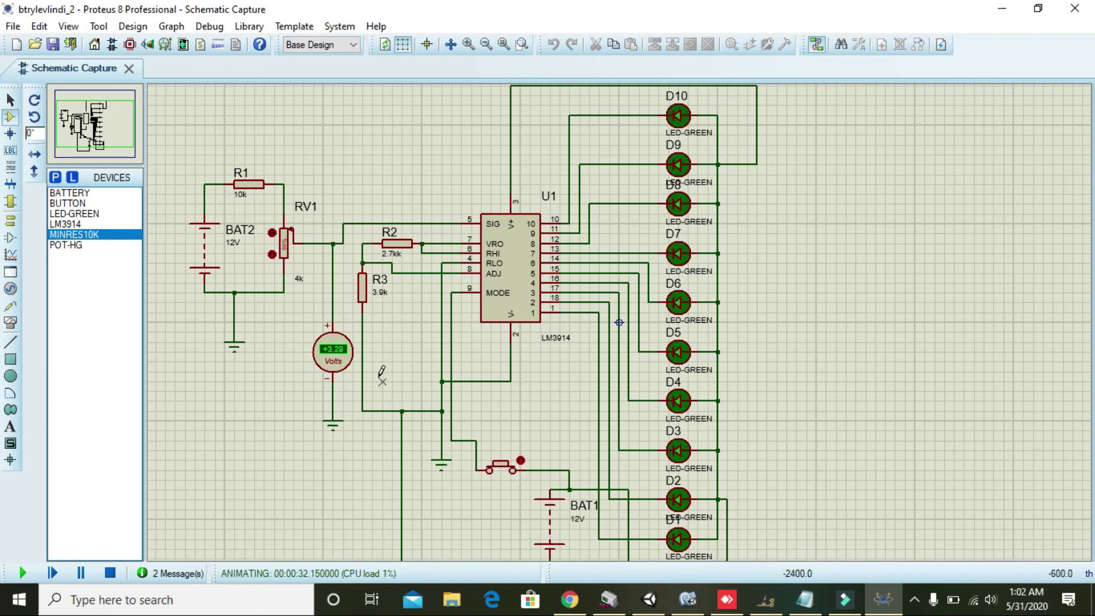